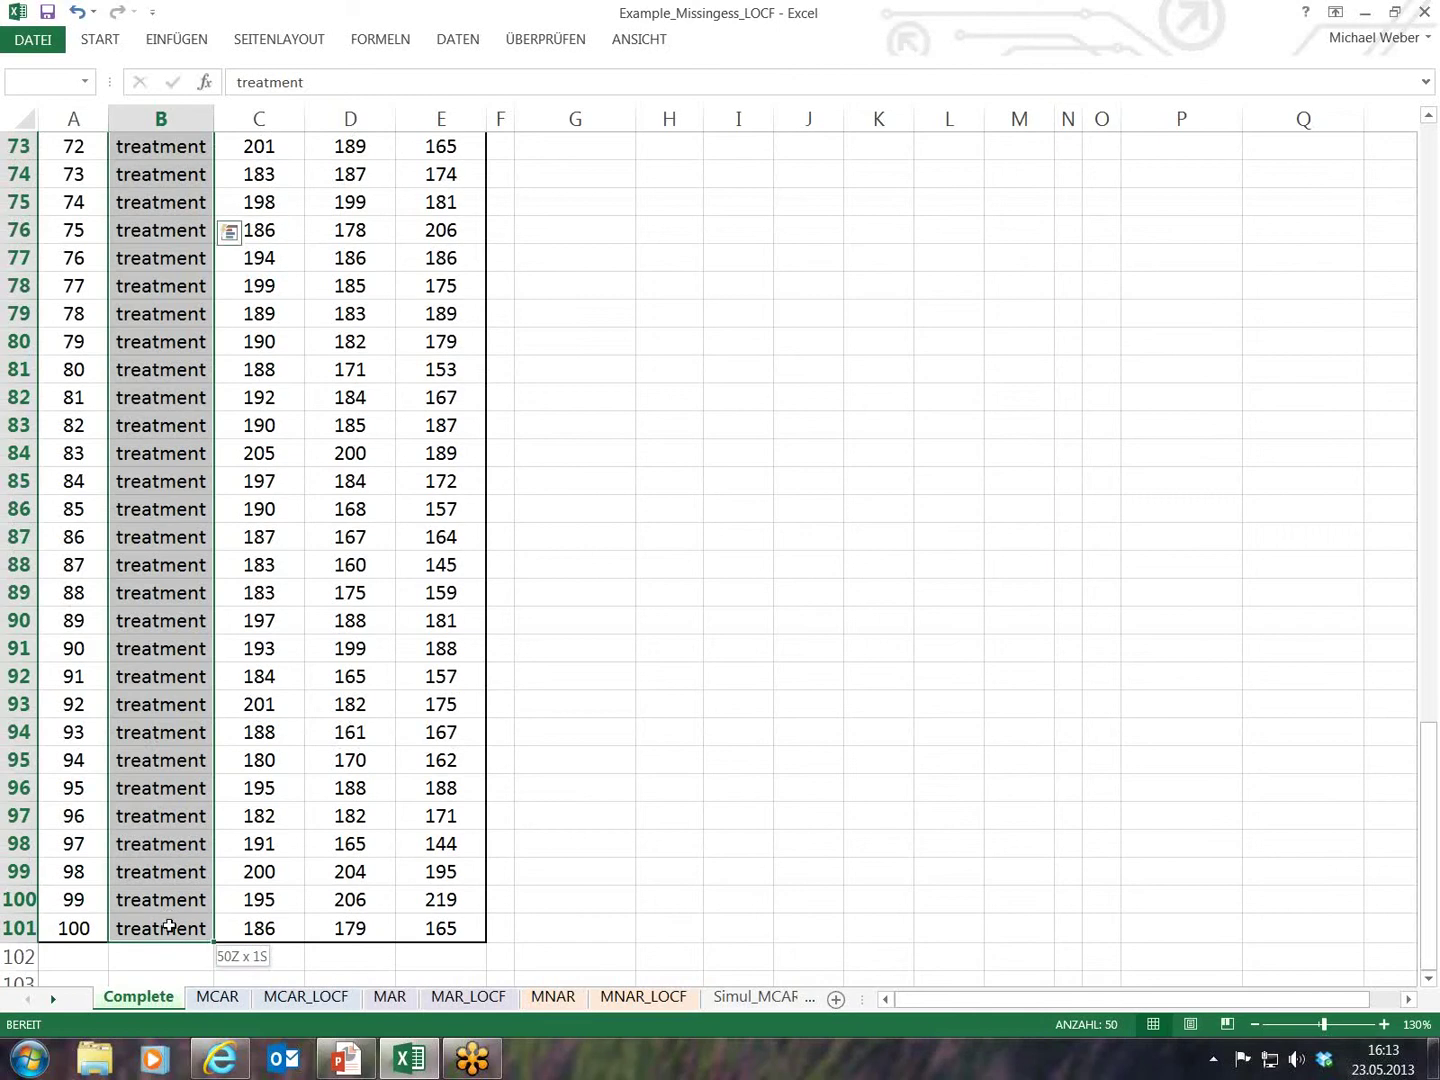
Examine the SBP_t1, SBP_t2 and SBP_t3 columns of the Complete sheet, selecting each column in turn.
scroll(1257, 935, "up", 18)
scroll(964, 705, "up", 6)
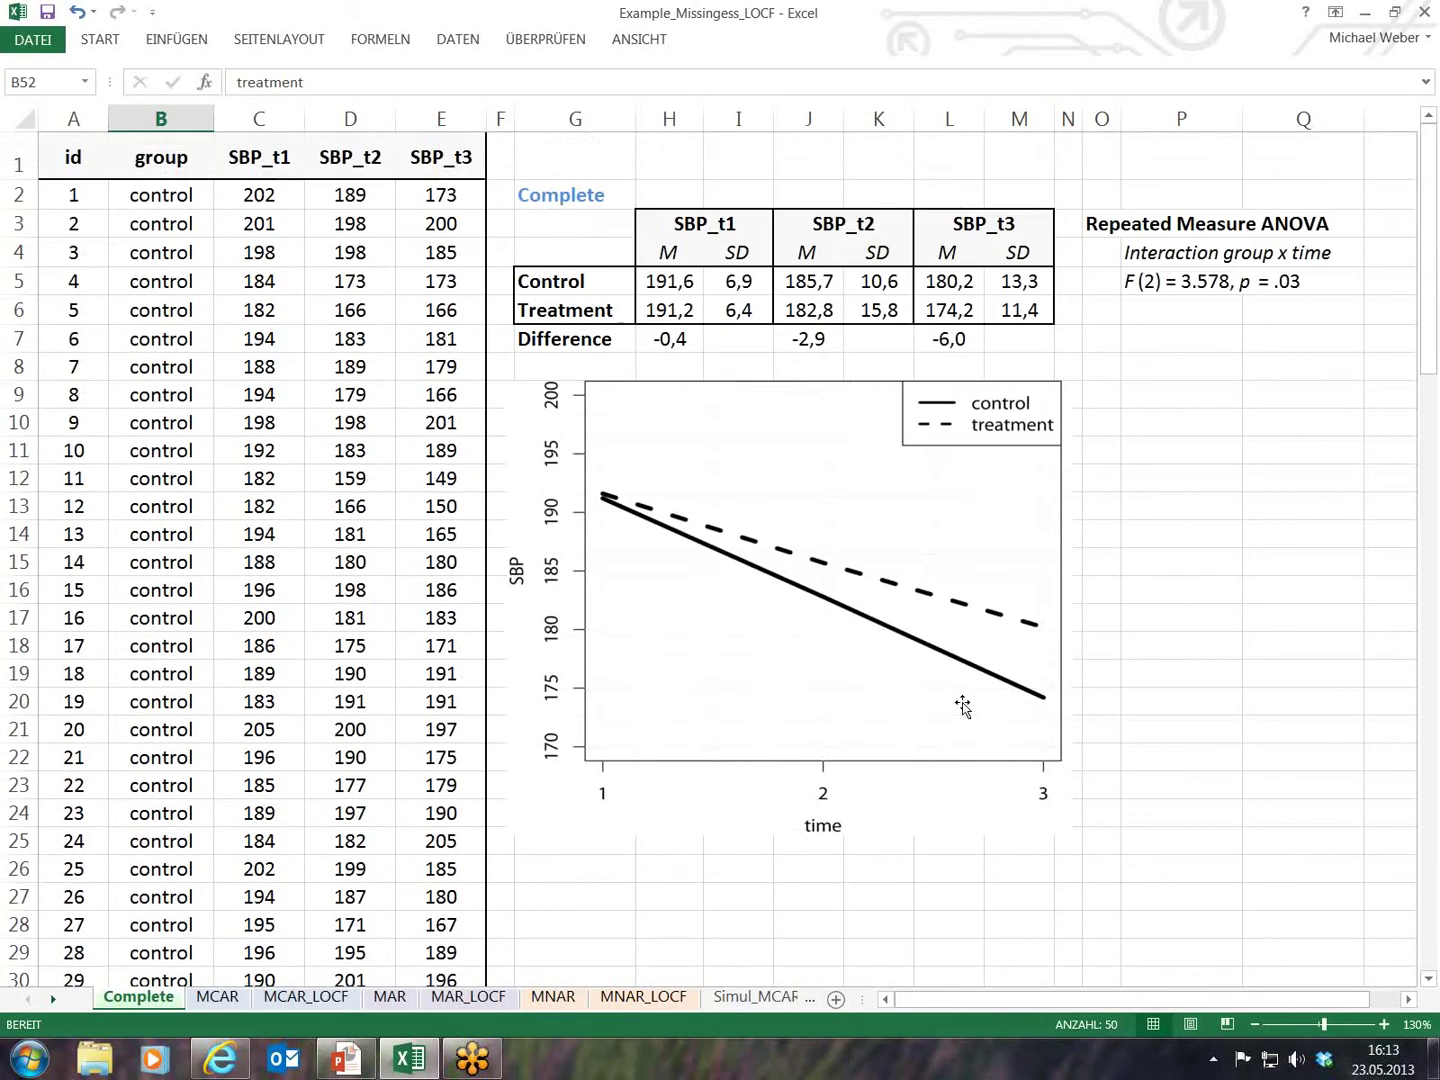
left_click(293, 246)
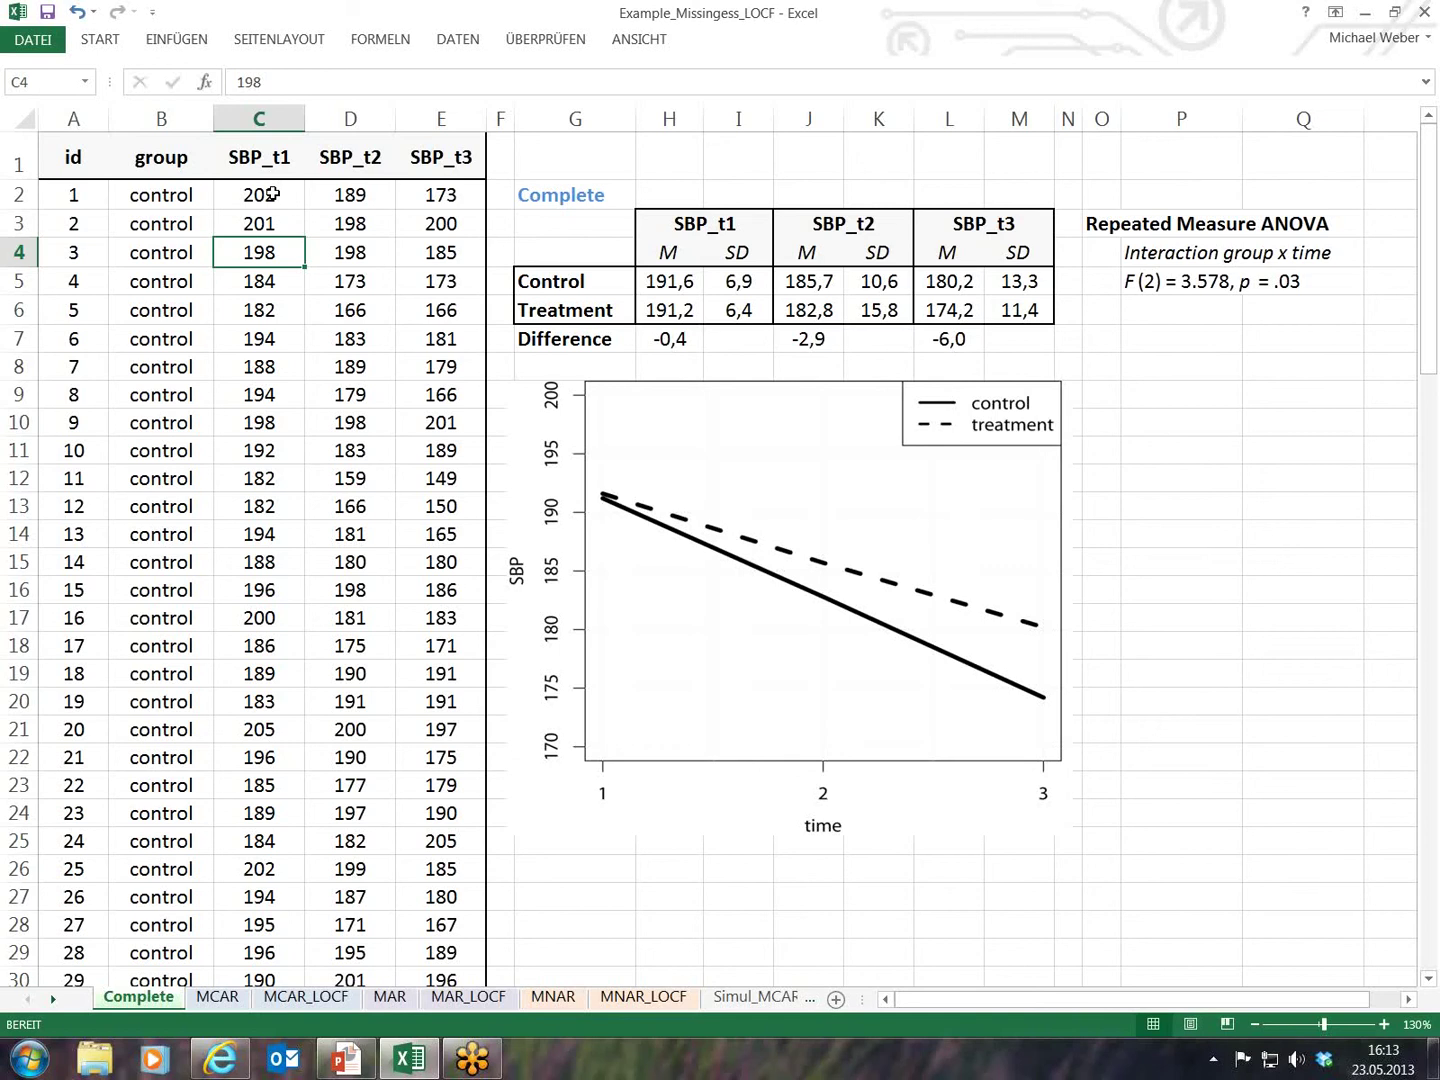
left_click(264, 118)
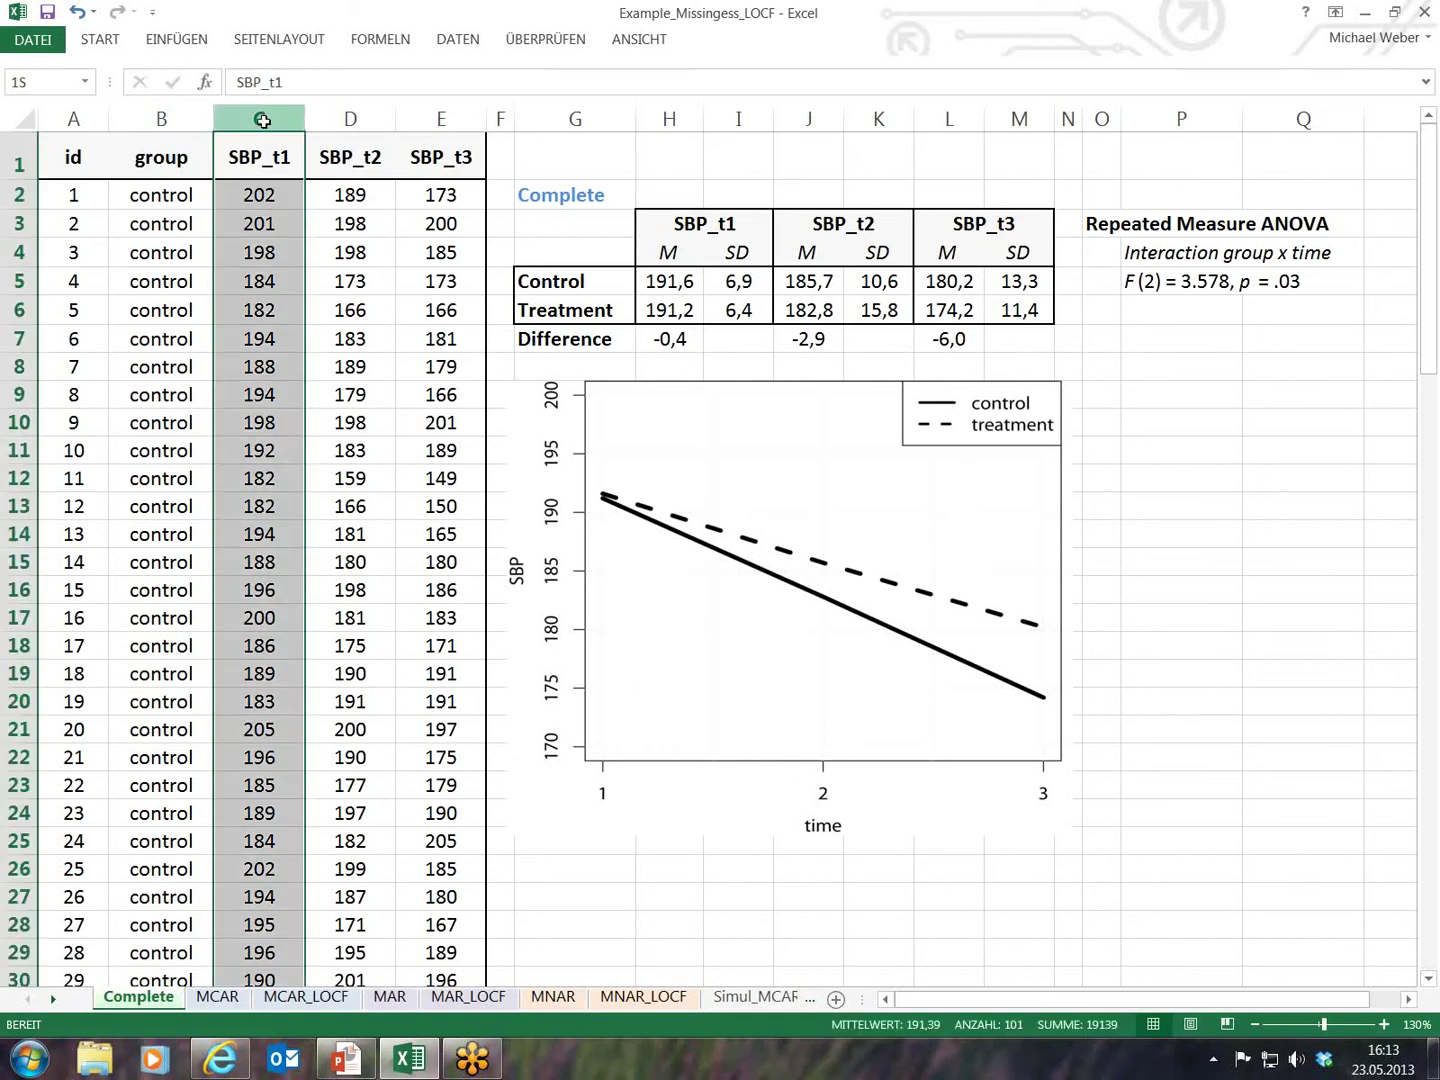
left_click(348, 115)
left_click(420, 113)
left_click(357, 283)
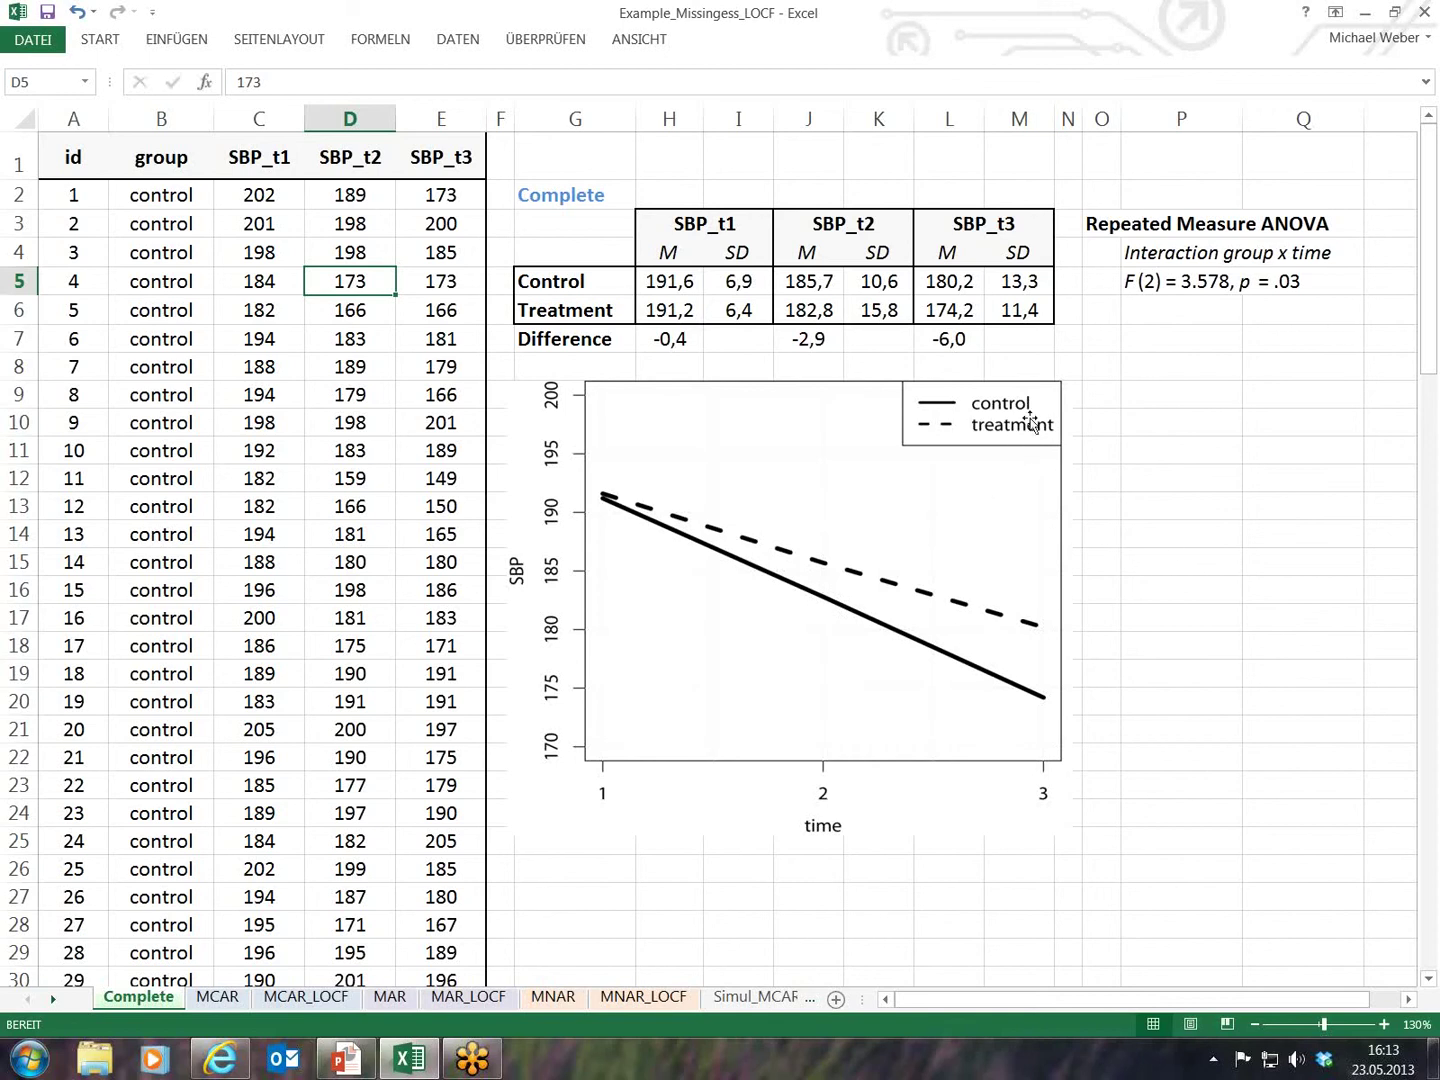
Review the repeated measures ANOVA group x time interaction and the group difference table on the Complete sheet.
left_click_drag(1212, 350, 1210, 360)
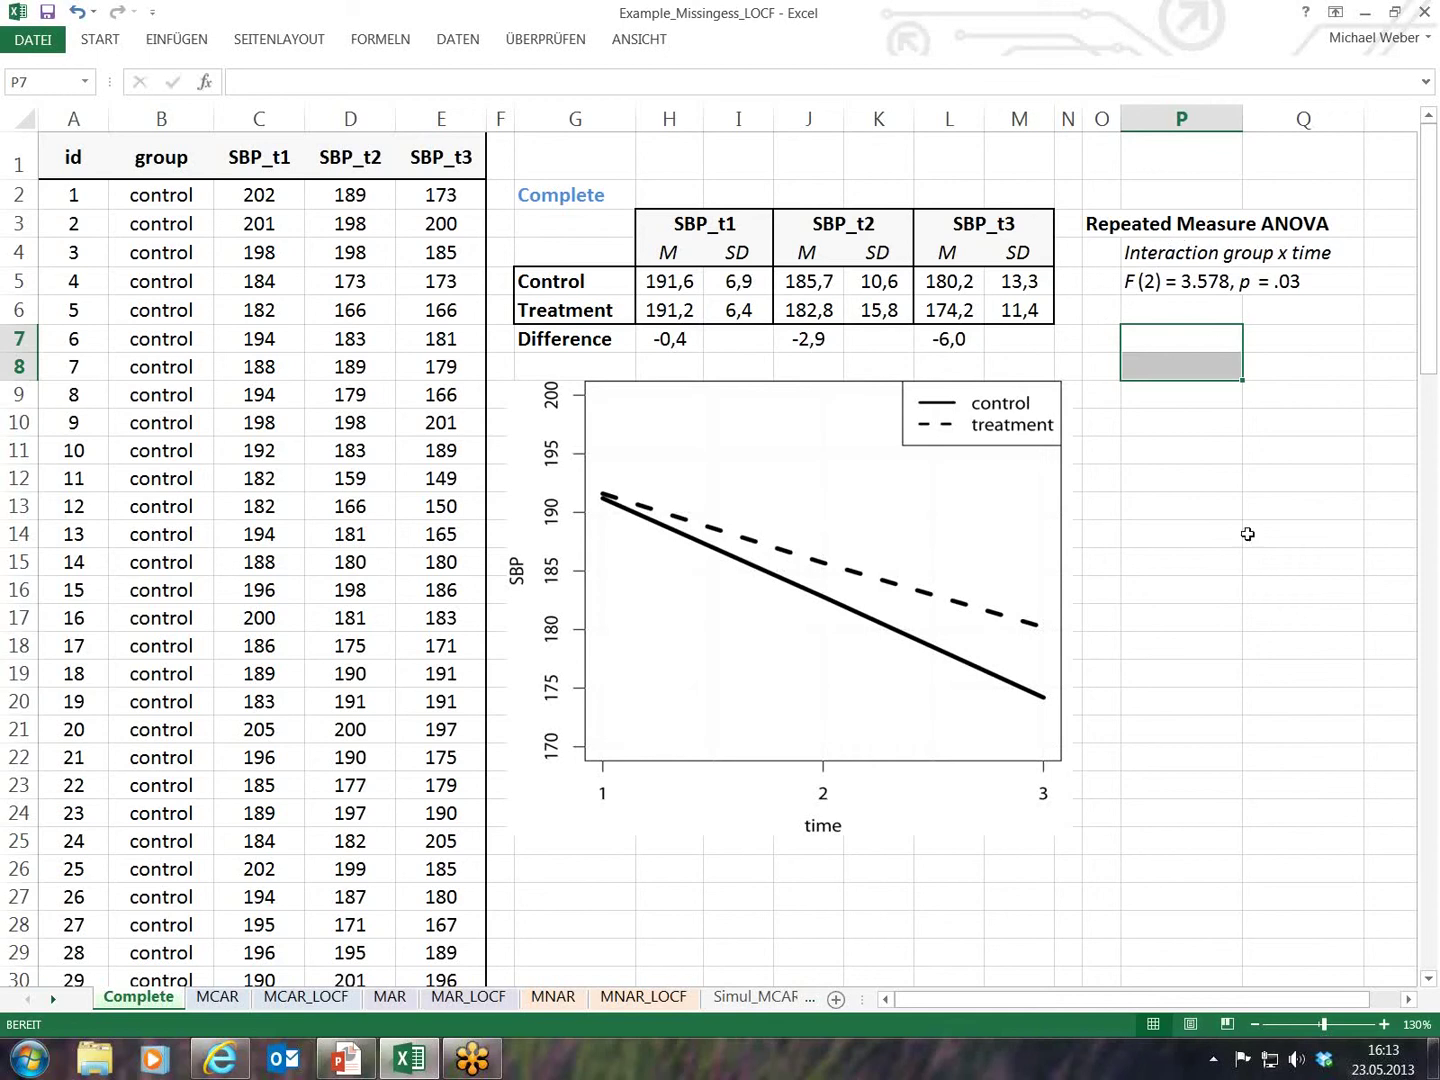
left_click(1163, 260)
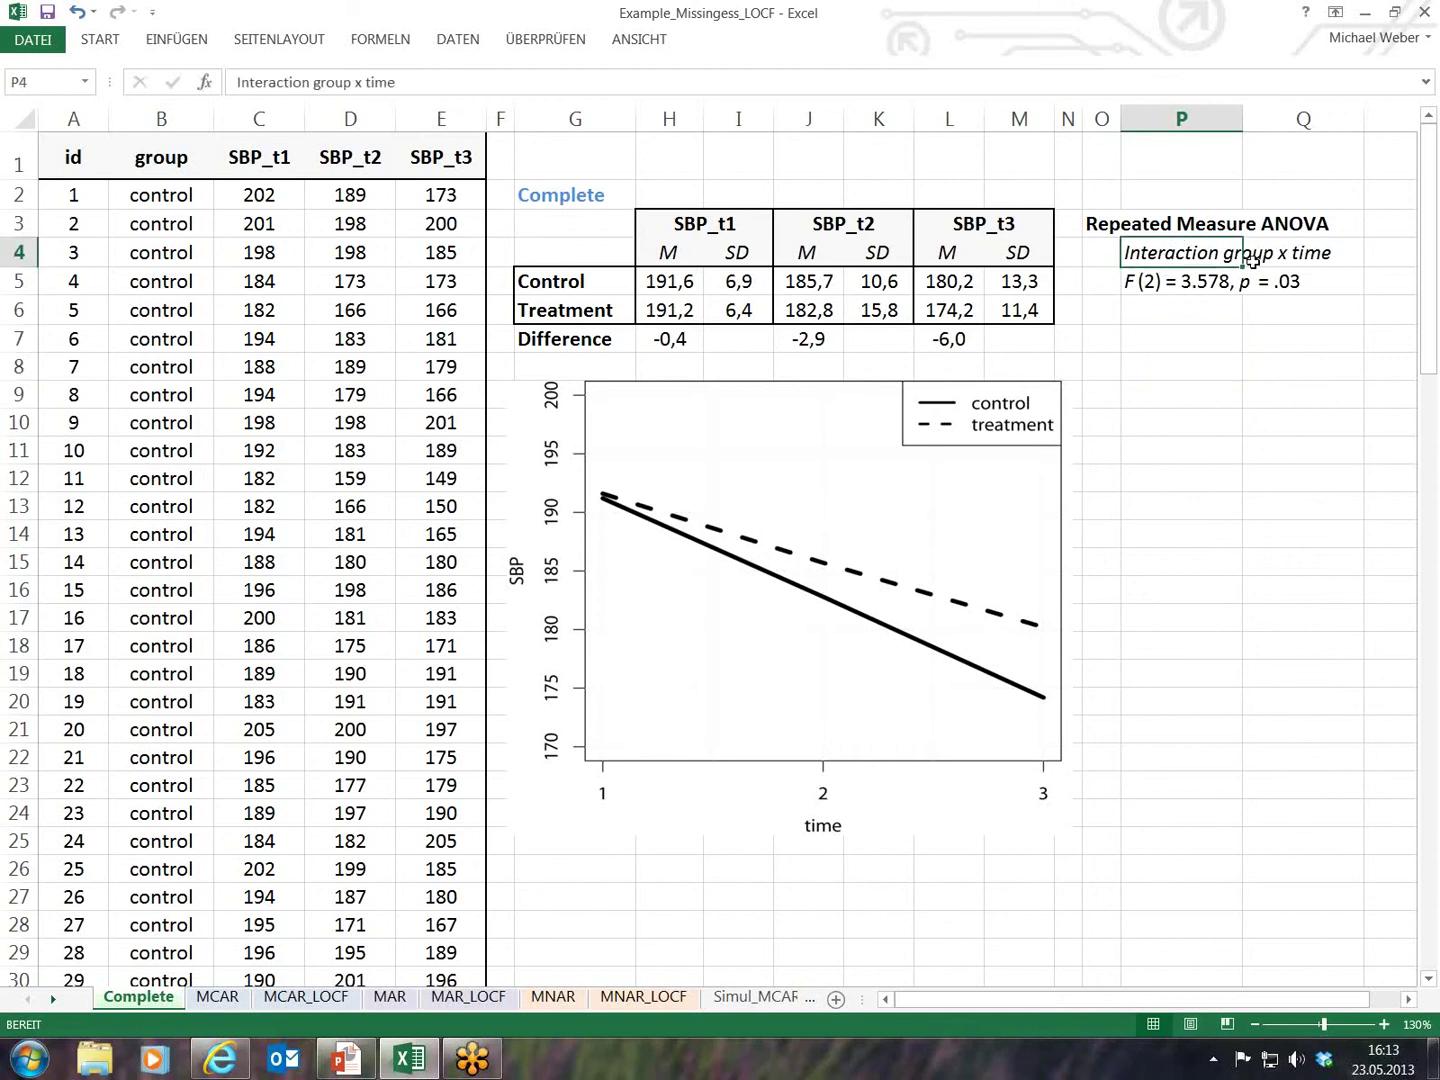
left_click(1159, 301)
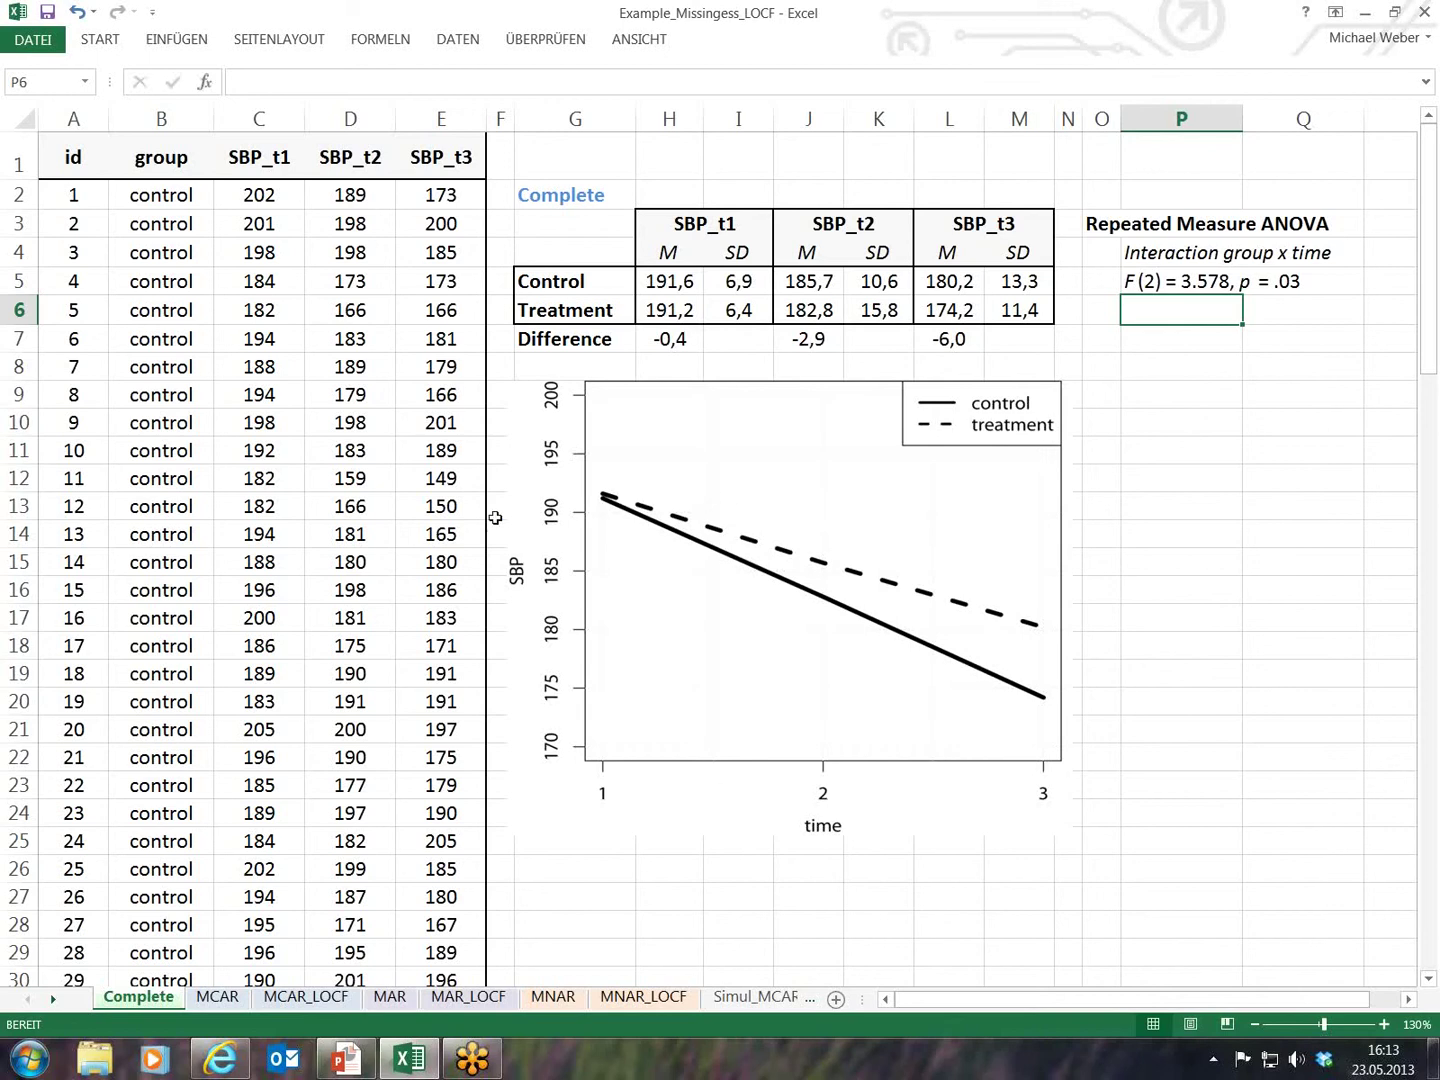
left_click(870, 340)
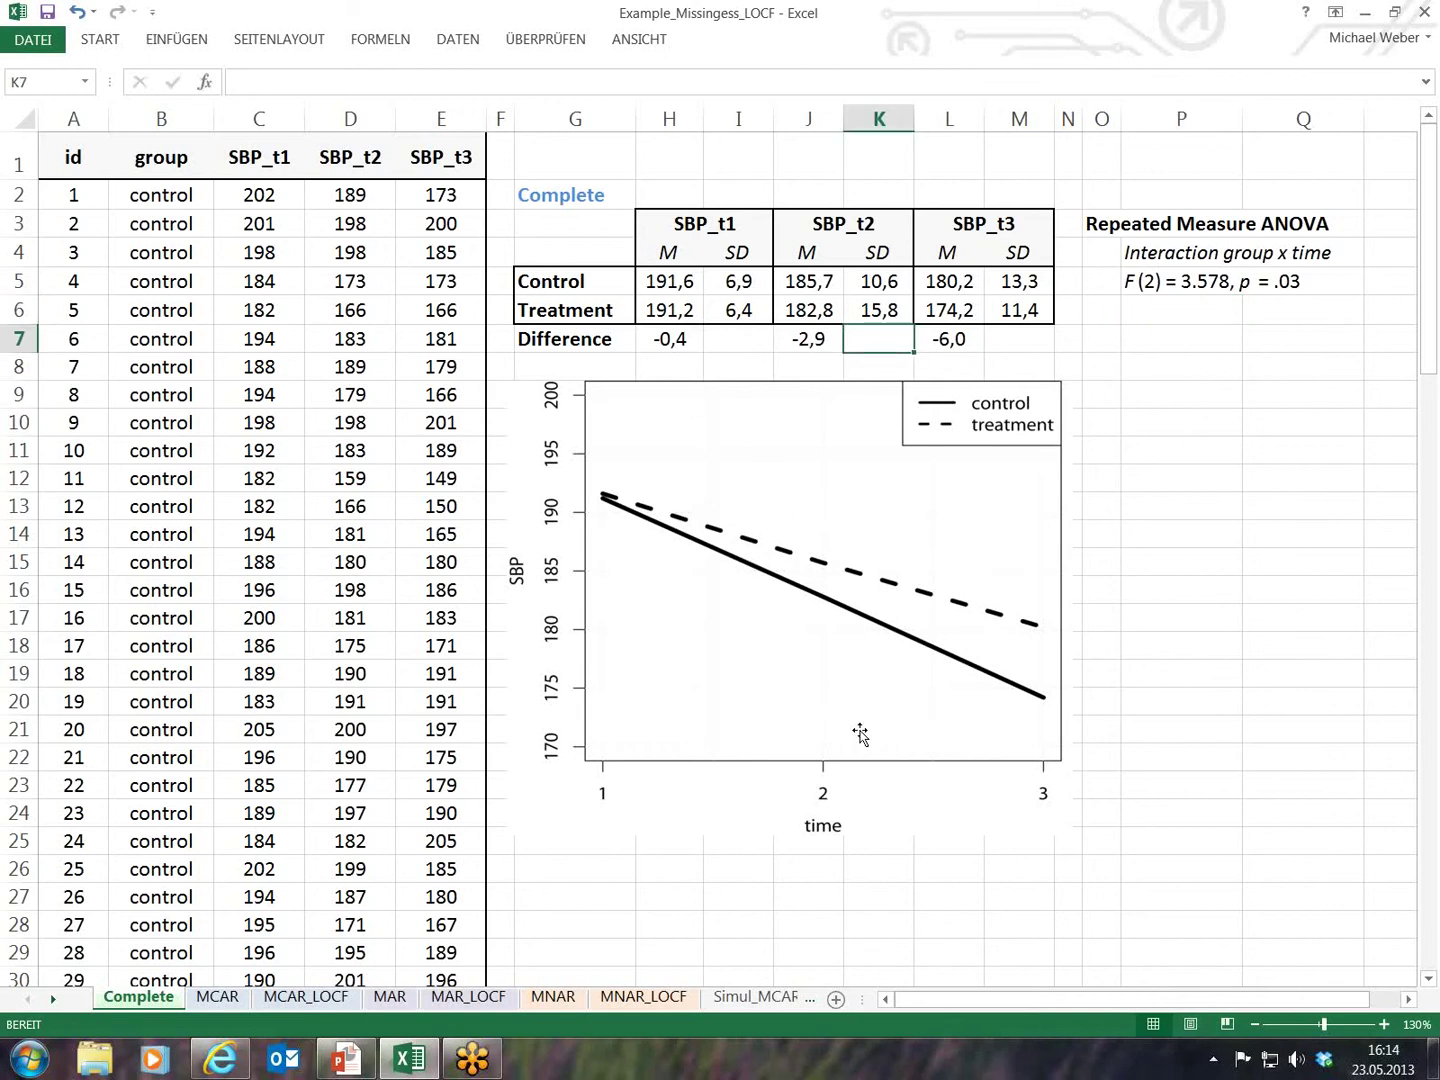
left_click(580, 234)
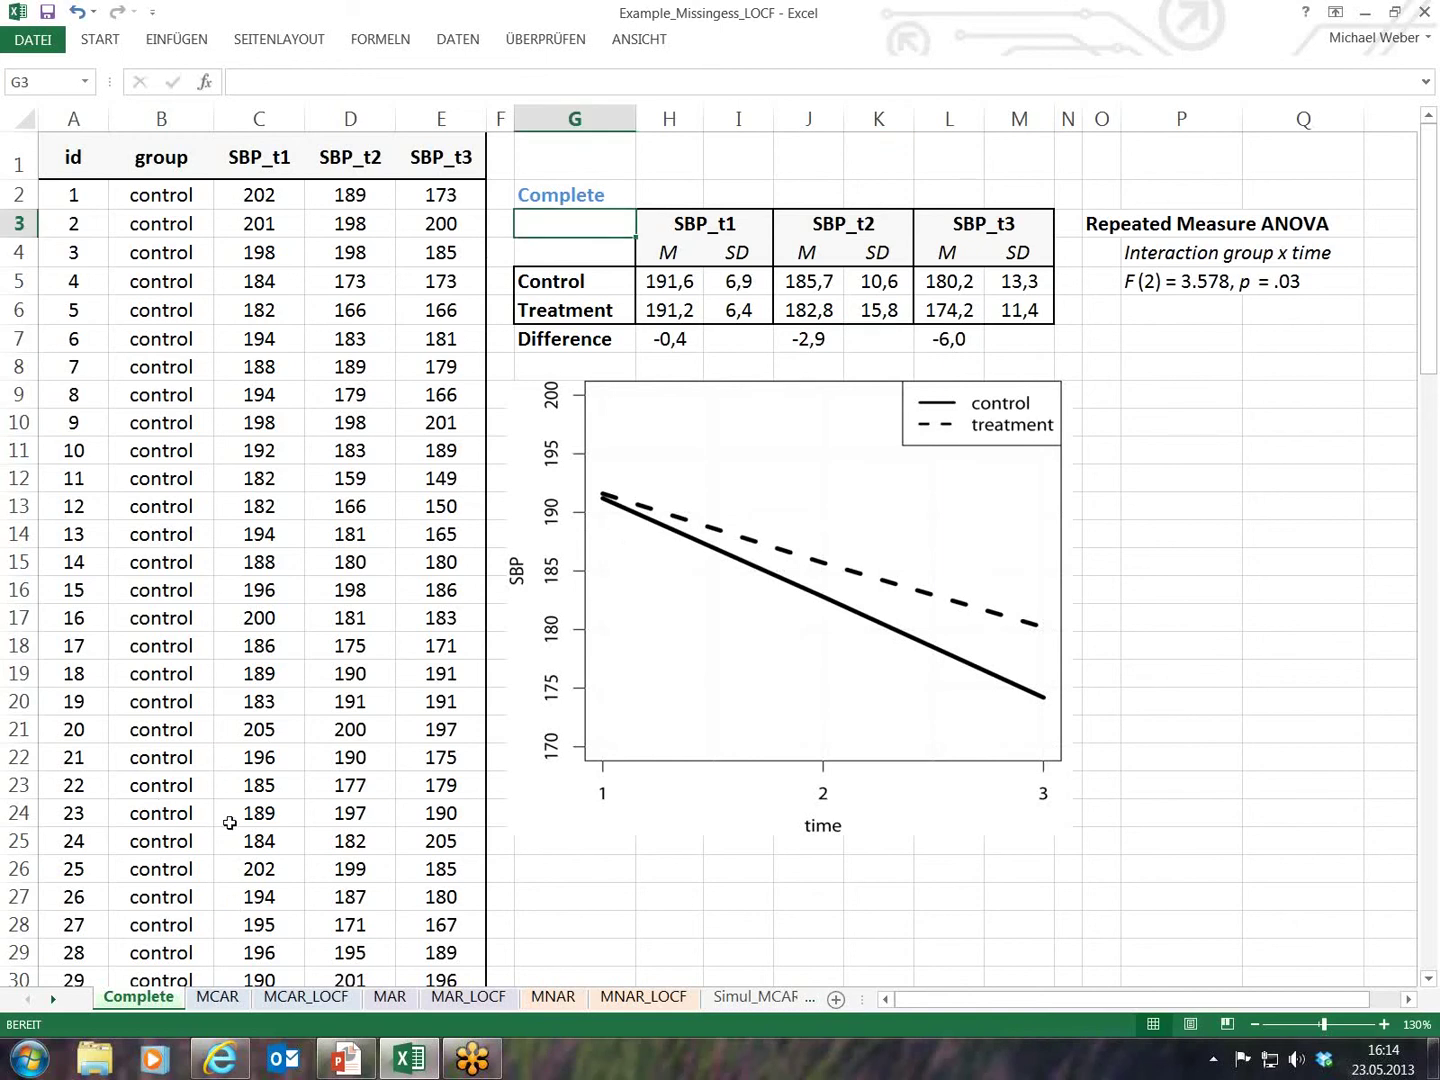
Open the MCAR sheet and examine the missing entries in the SBP_t2 and SBP_t3 columns across all participants.
left_click(218, 996)
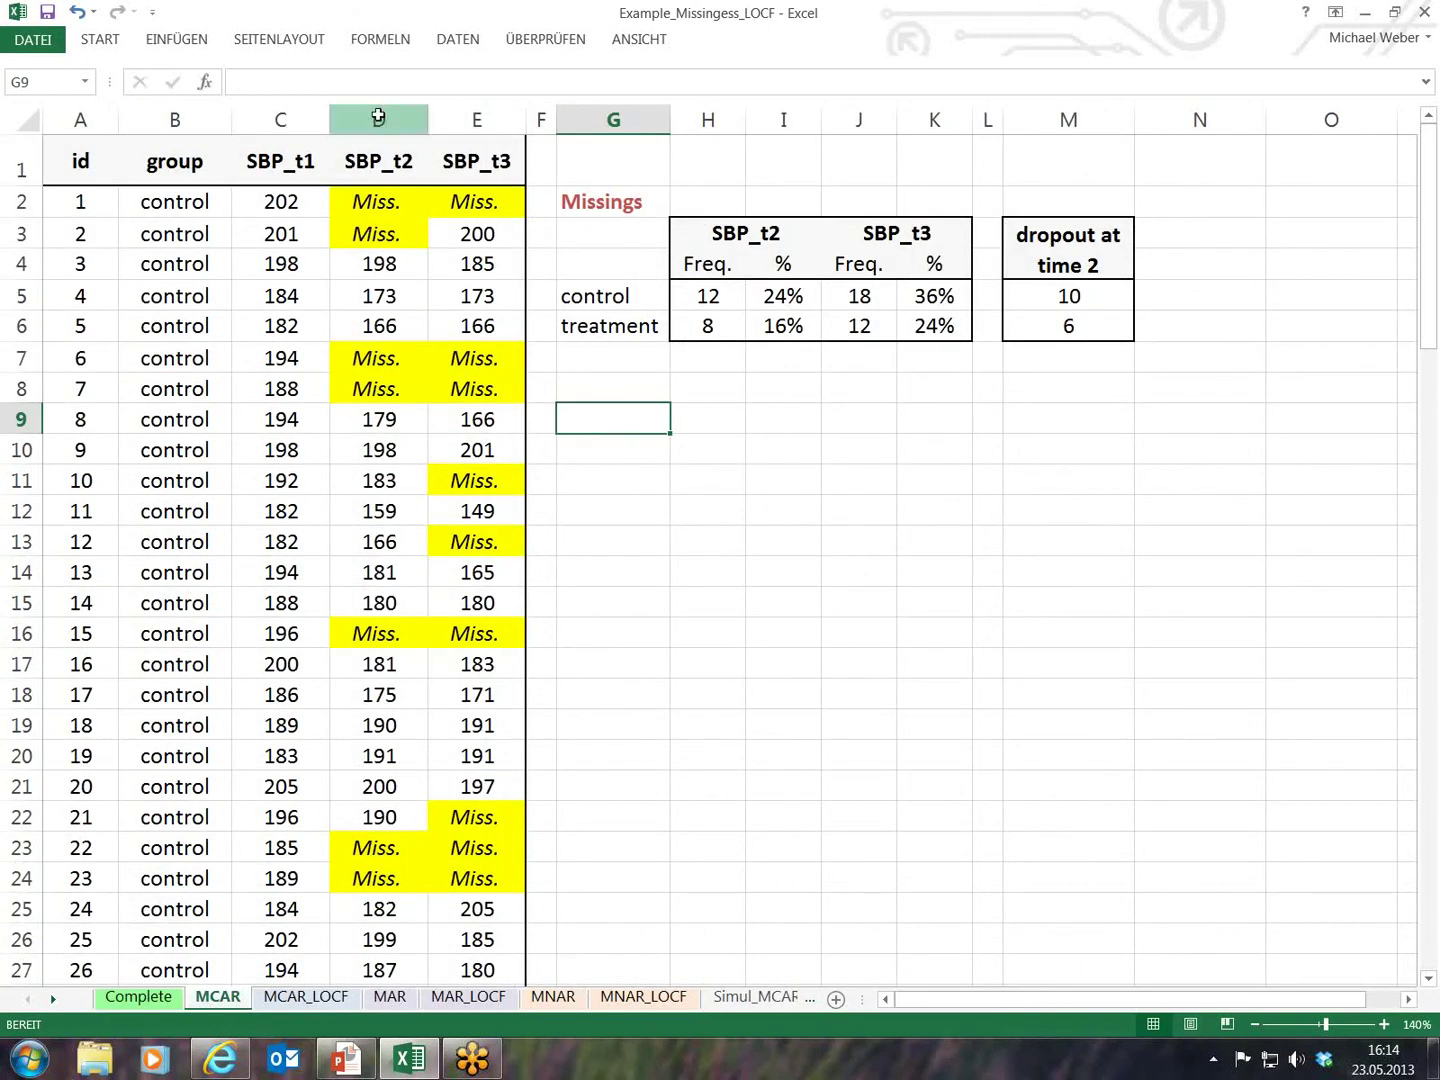
left_click_drag(378, 117, 476, 114)
left_click(408, 231)
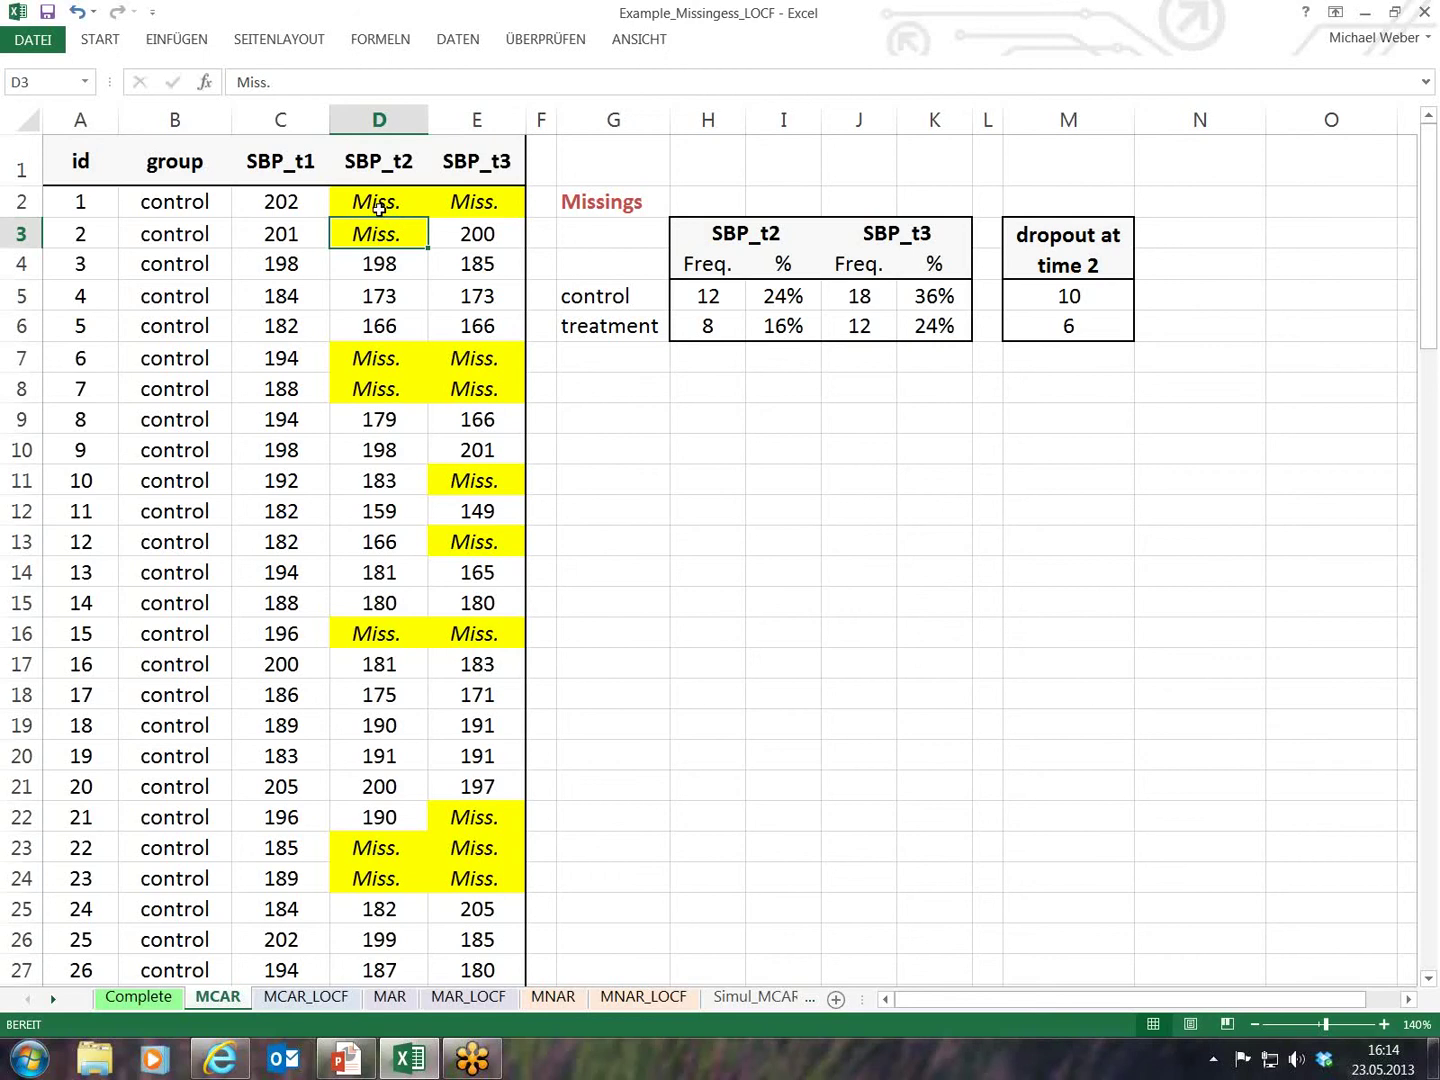
left_click(410, 205)
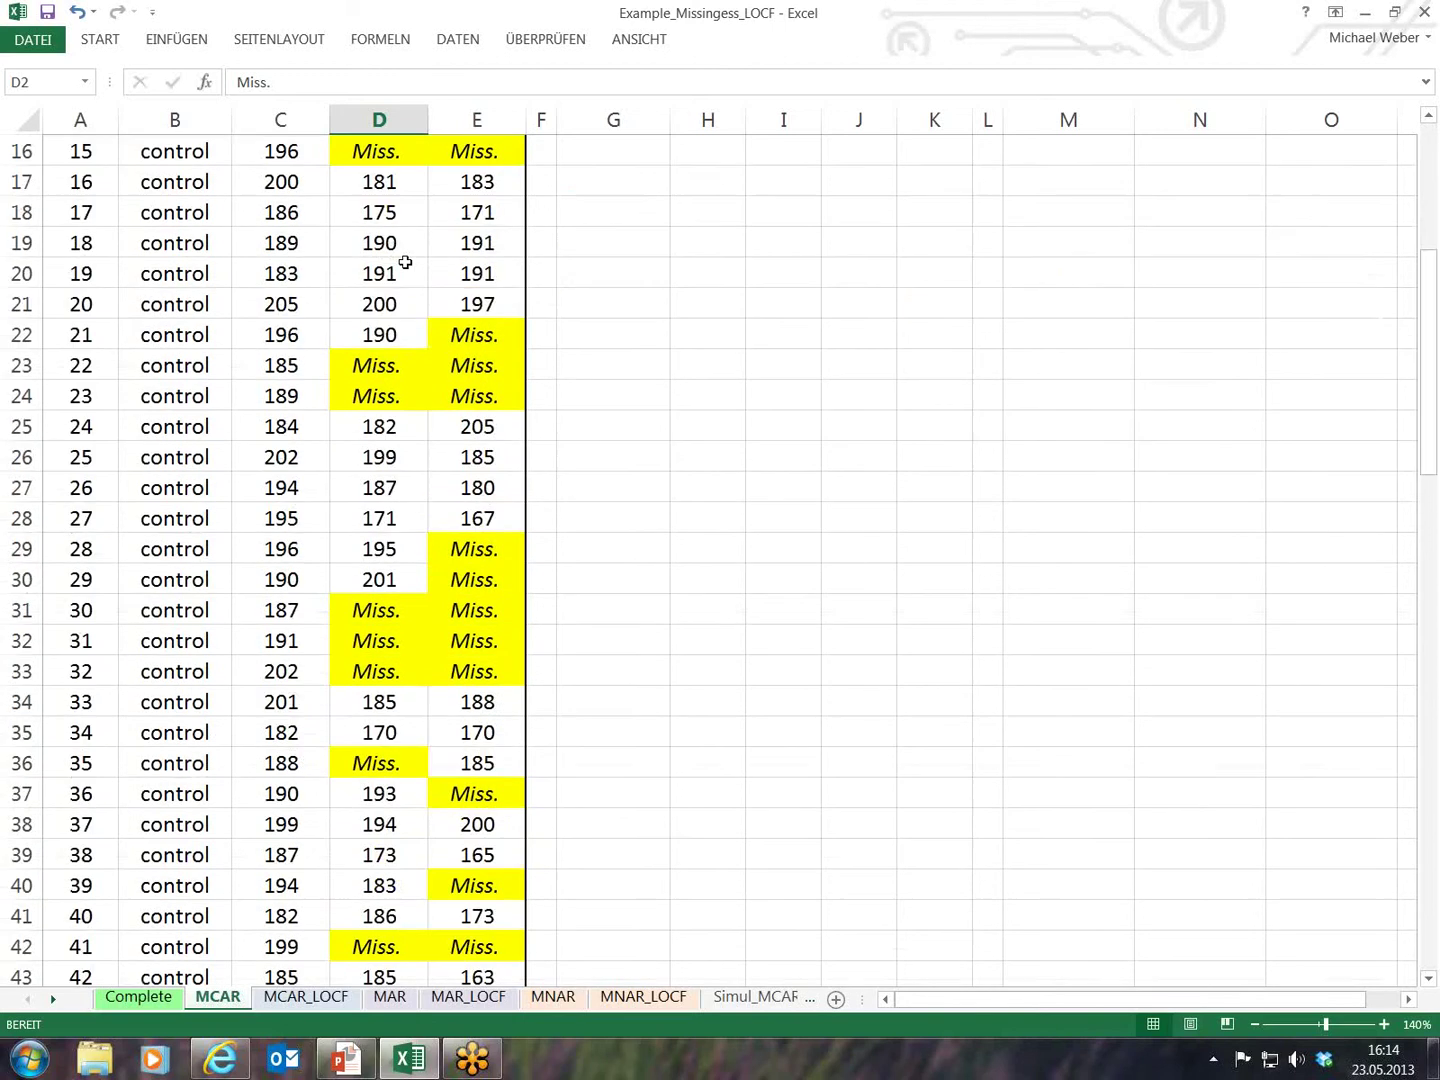
scroll(408, 265, "down", 18)
scroll(419, 329, "down", 16)
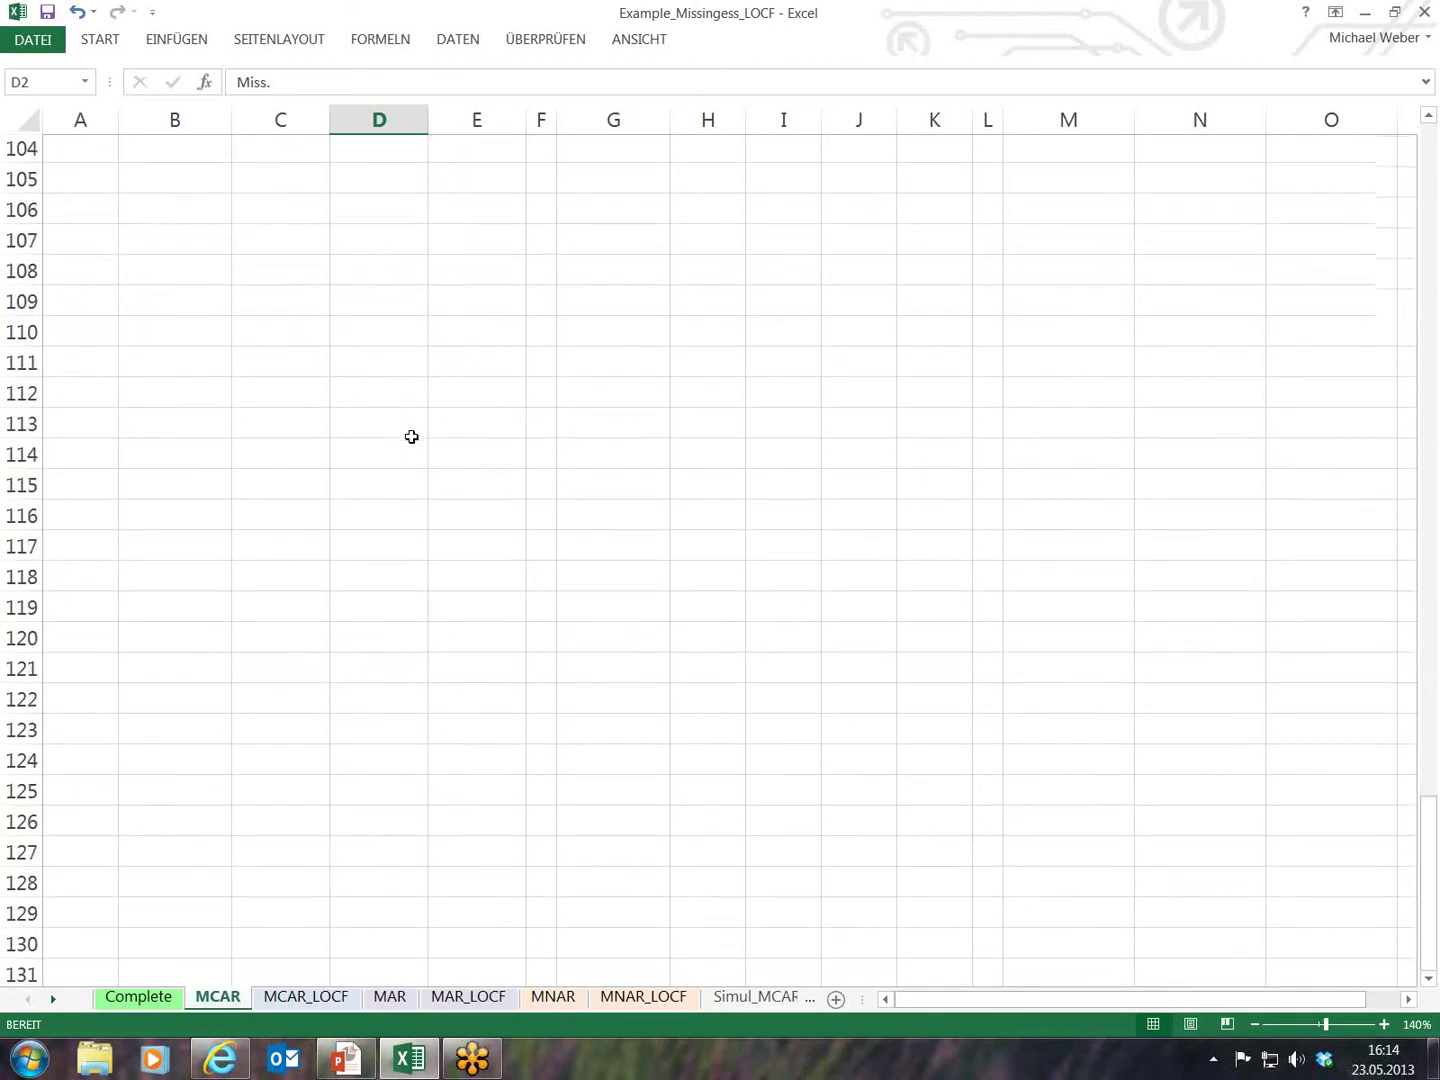
scroll(424, 456, "up", 8)
scroll(427, 463, "up", 20)
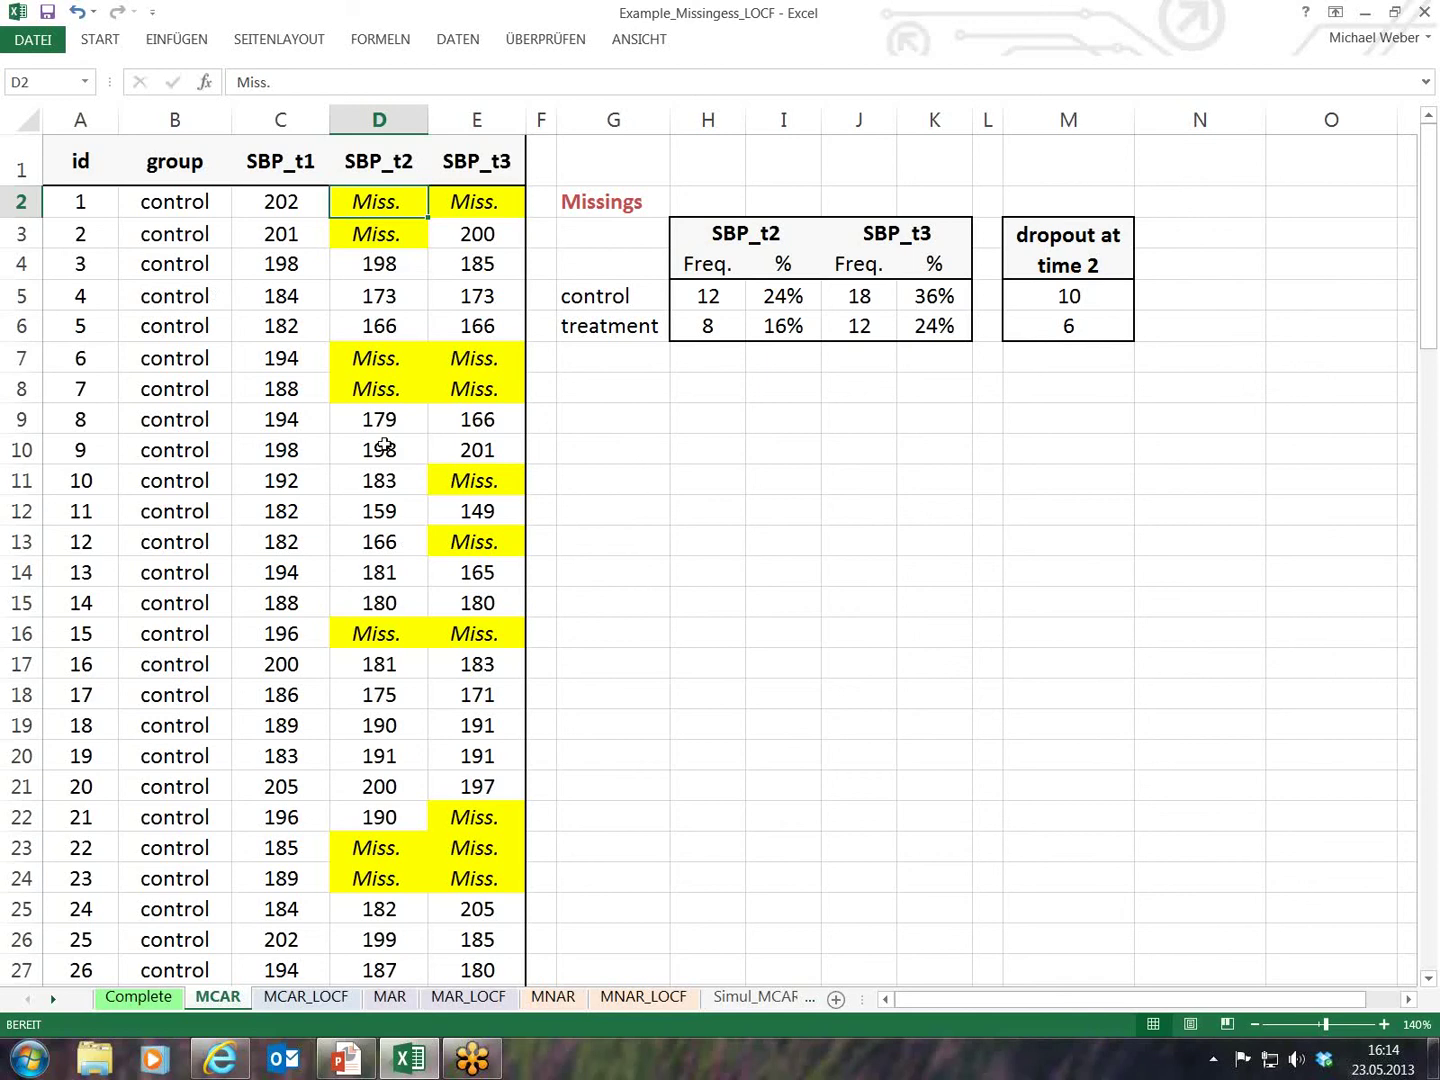
left_click(629, 176)
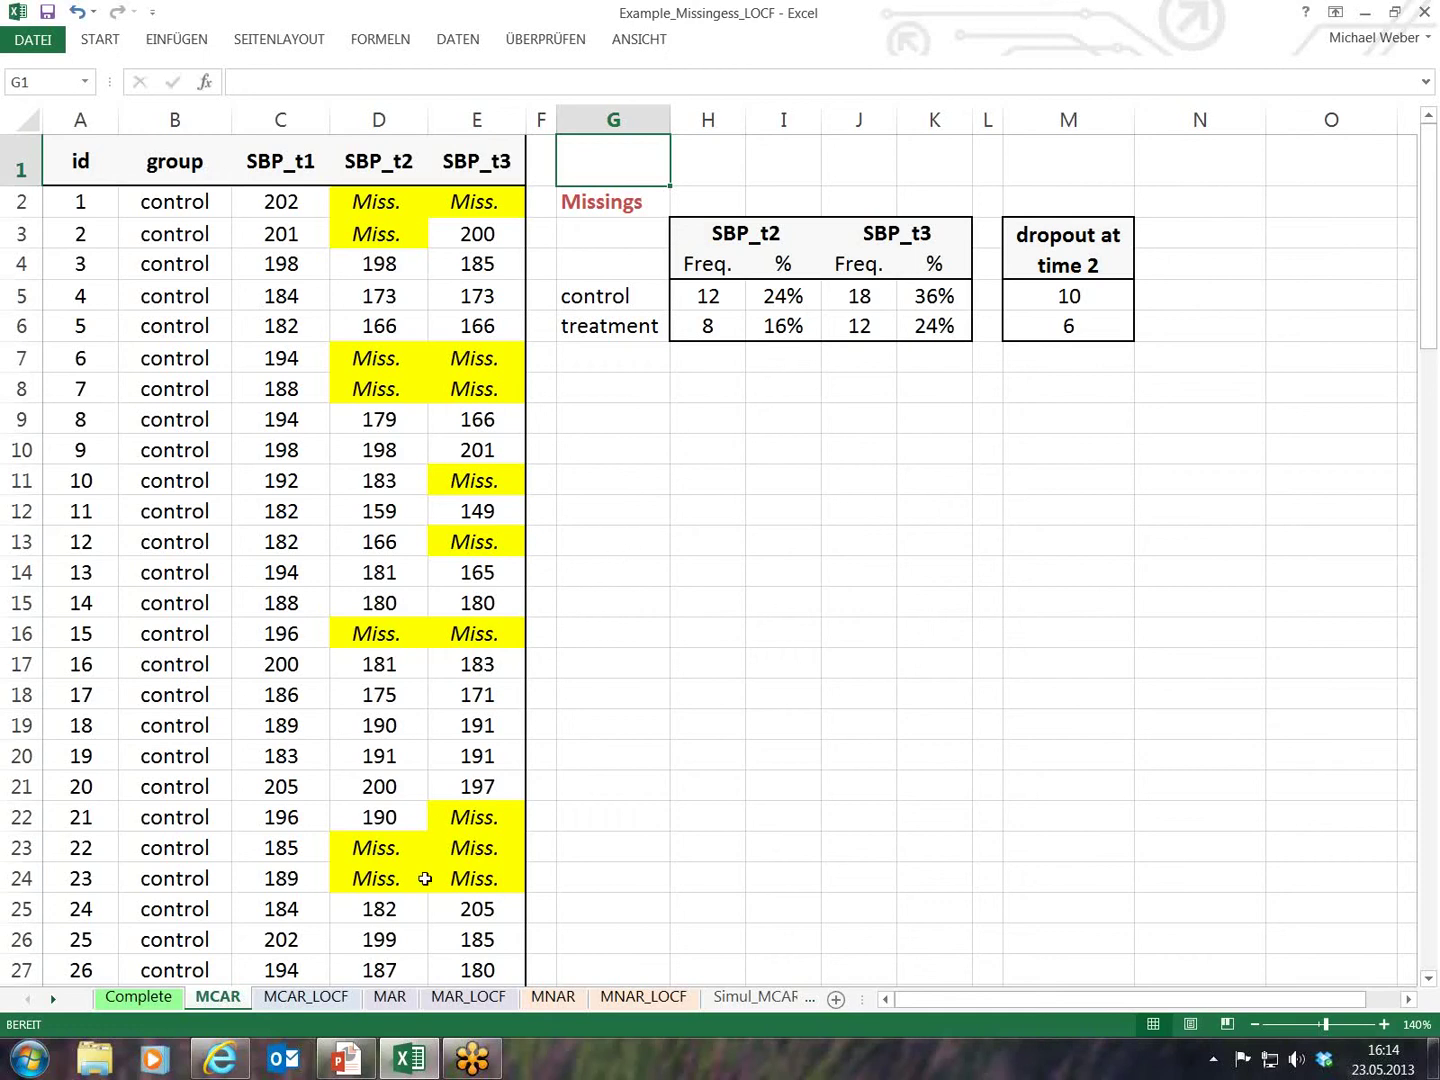
Open the MCAR_LOCF sheet and inspect how the SBP_t1 value of participant 1 is carried forward to SBP_t2 and SBP_t3.
left_click(300, 1003)
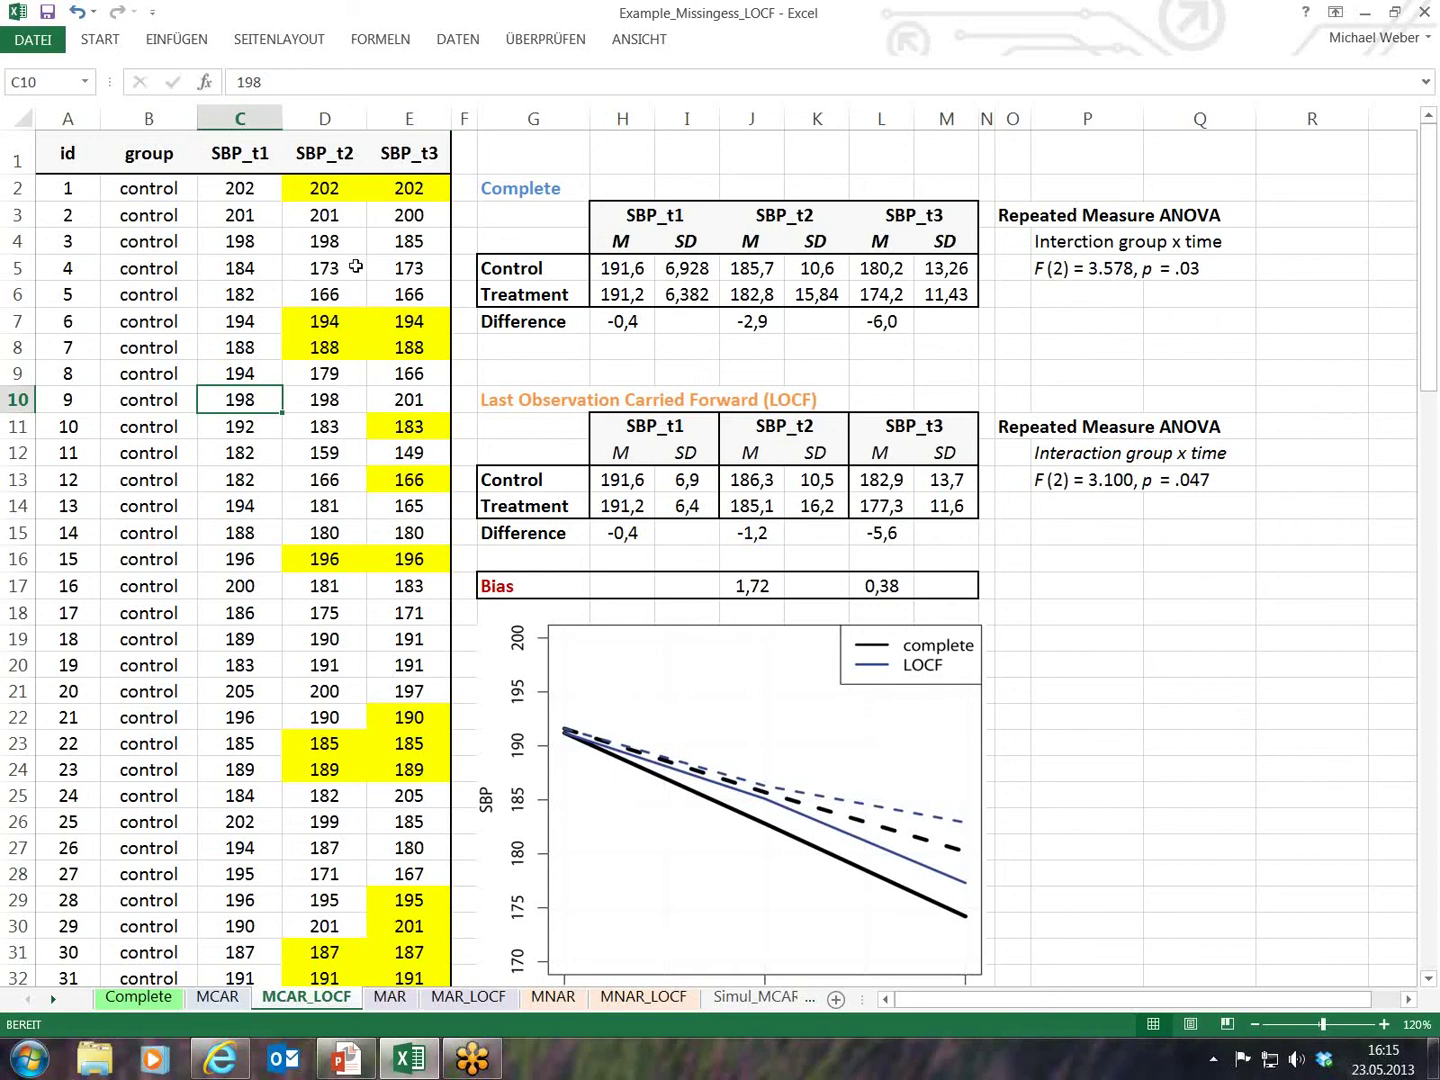
left_click_drag(80, 181, 410, 190)
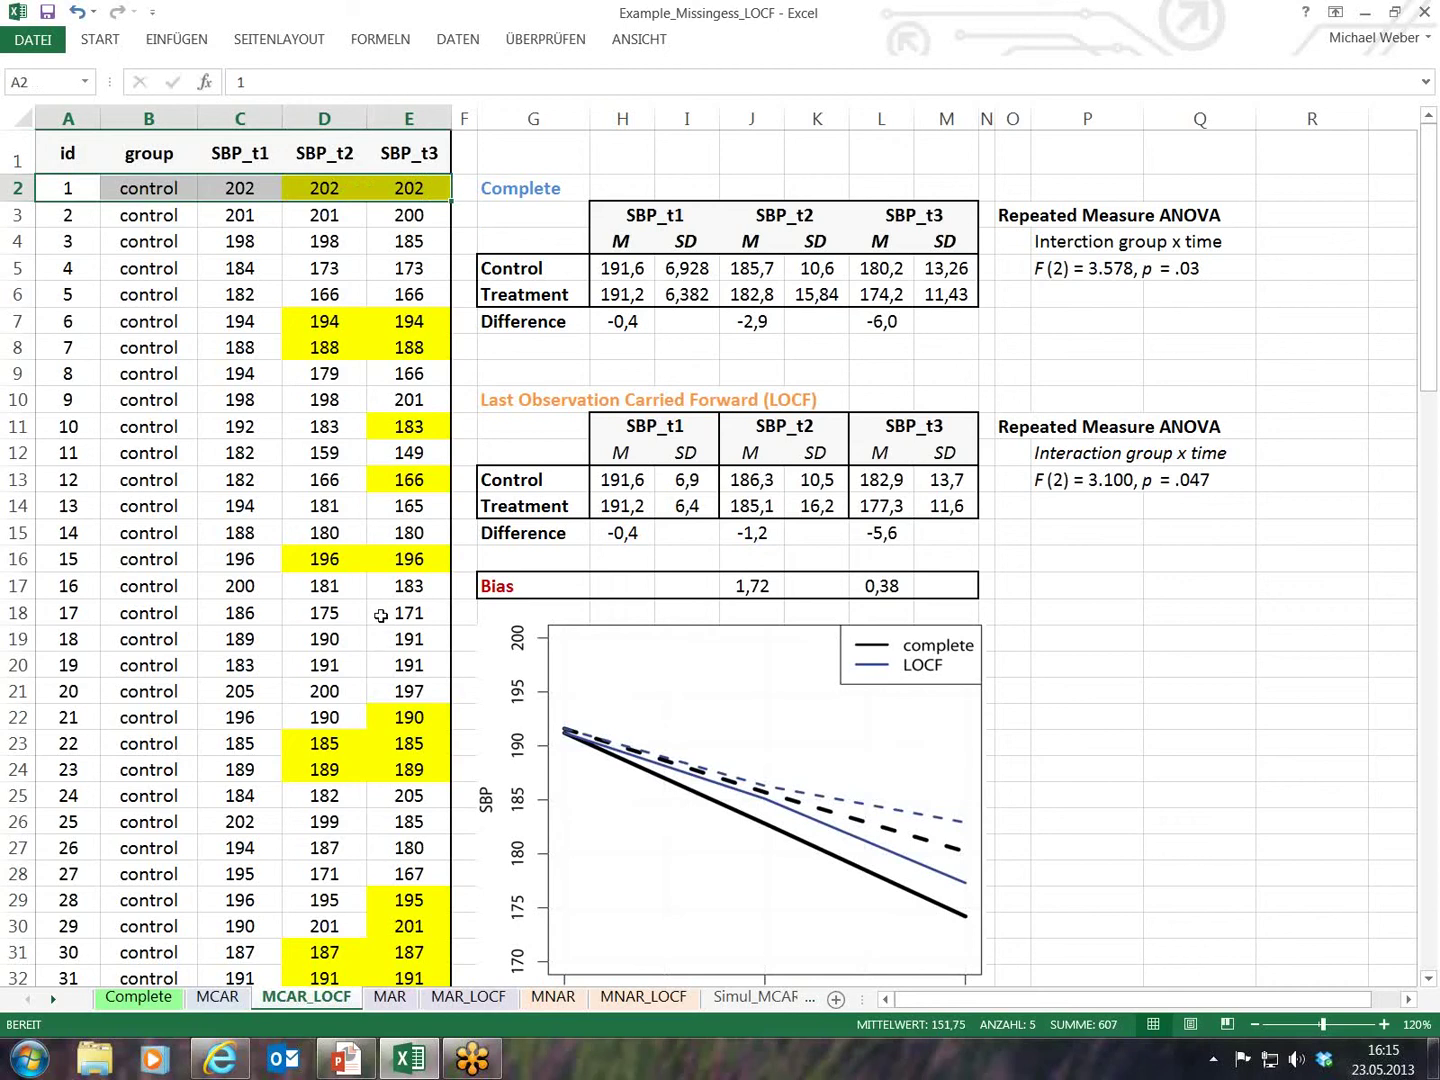
left_click_drag(316, 190, 444, 189)
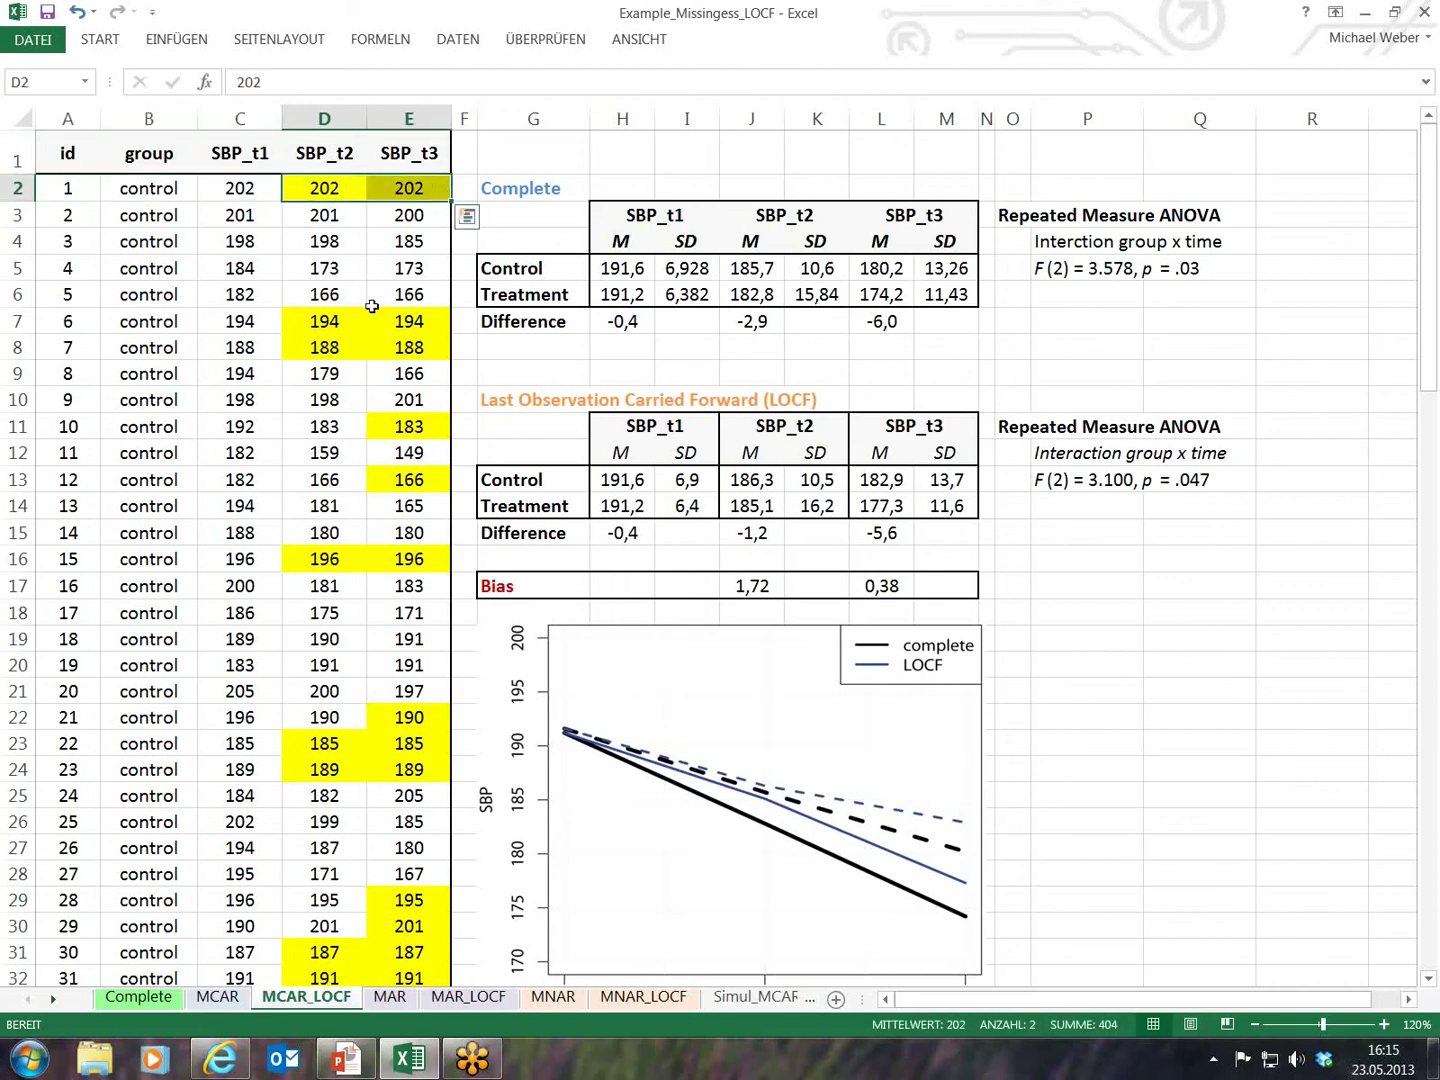
left_click(326, 226)
left_click(245, 193)
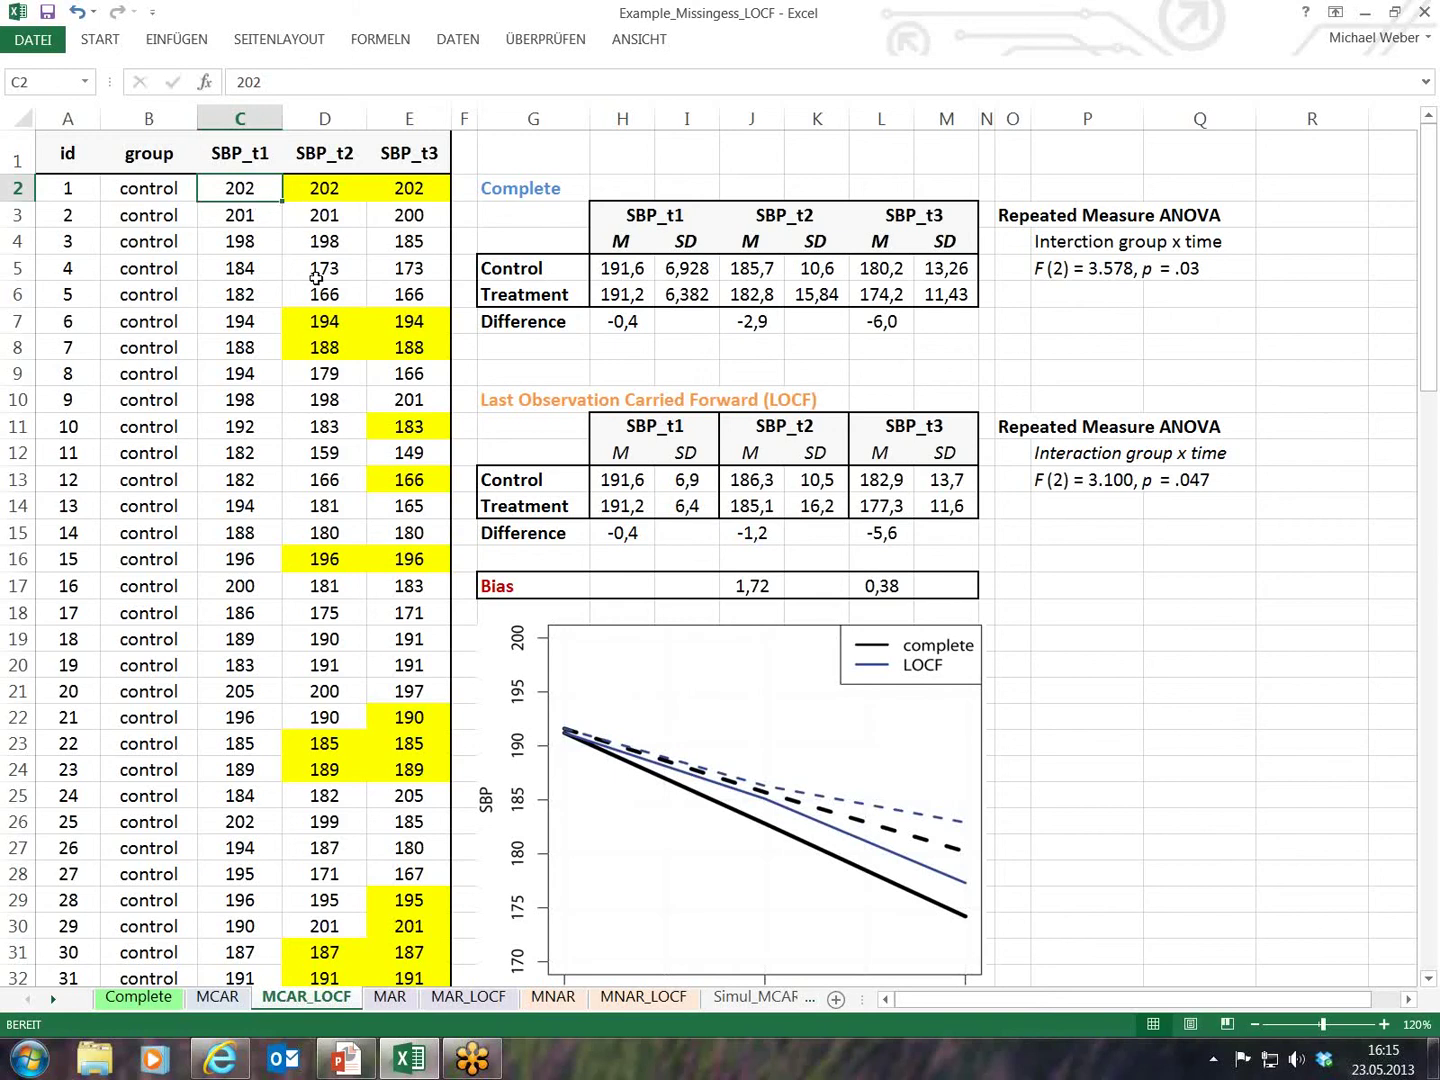
key("Right")
key("Right")
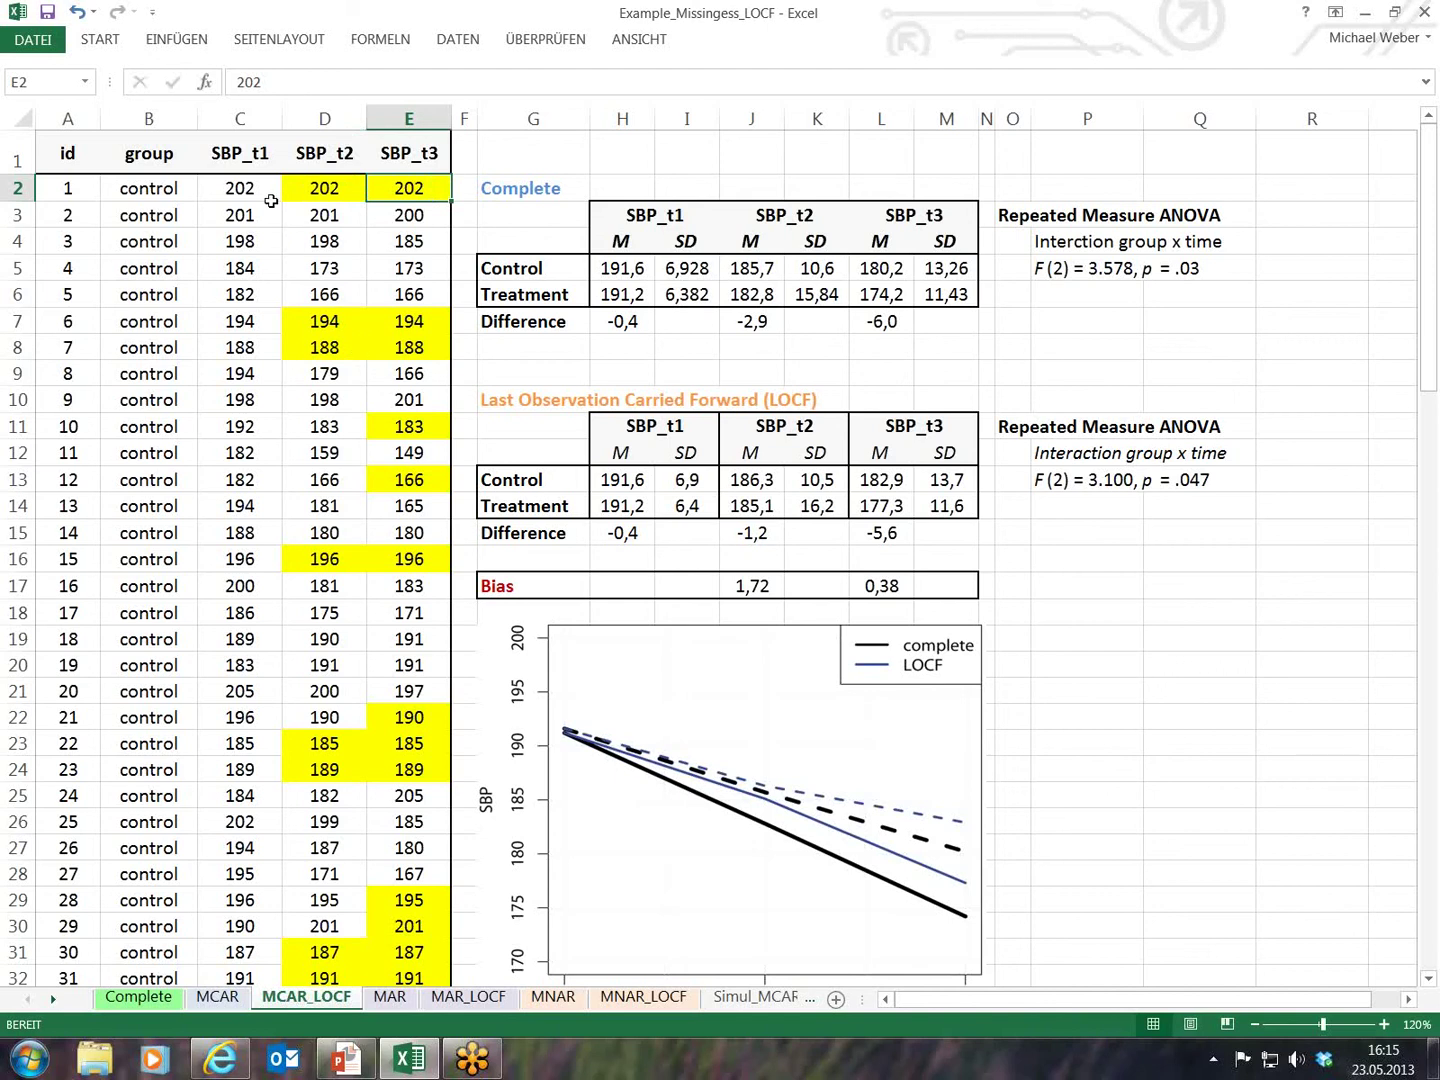
key("Left")
key("Left")
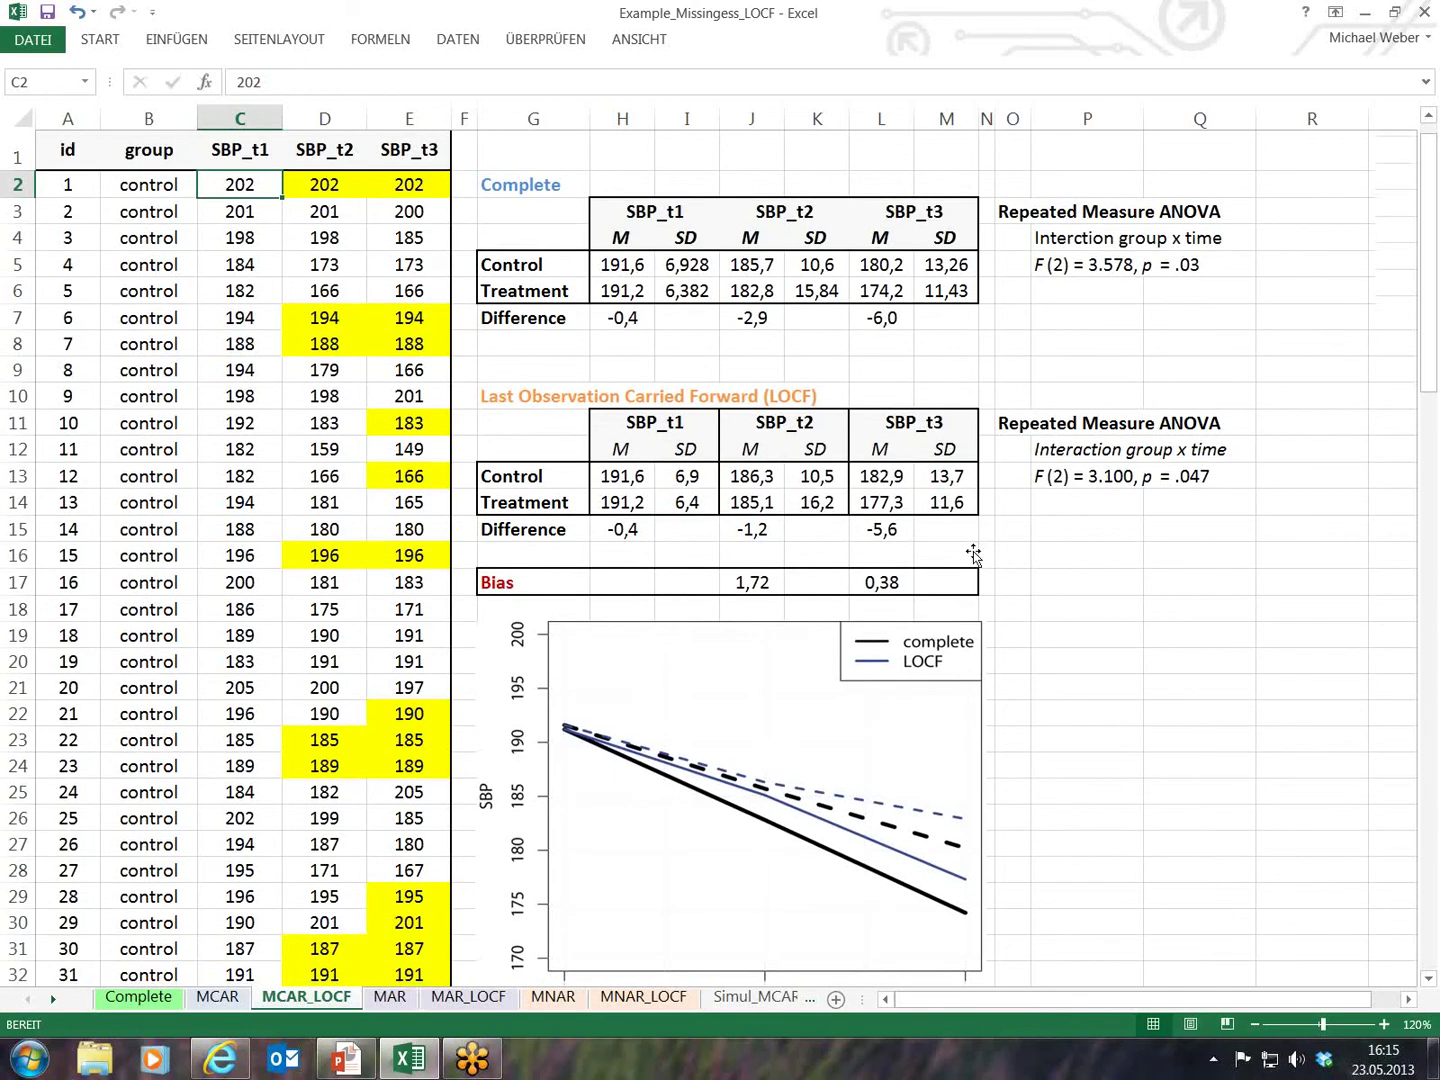
Look over the Complete and LOCF summary tables and the line chart below them on the MCAR_LOCF sheet.
scroll(973, 551, "down", 2)
scroll(990, 565, "up", 1)
scroll(966, 545, "up", 1)
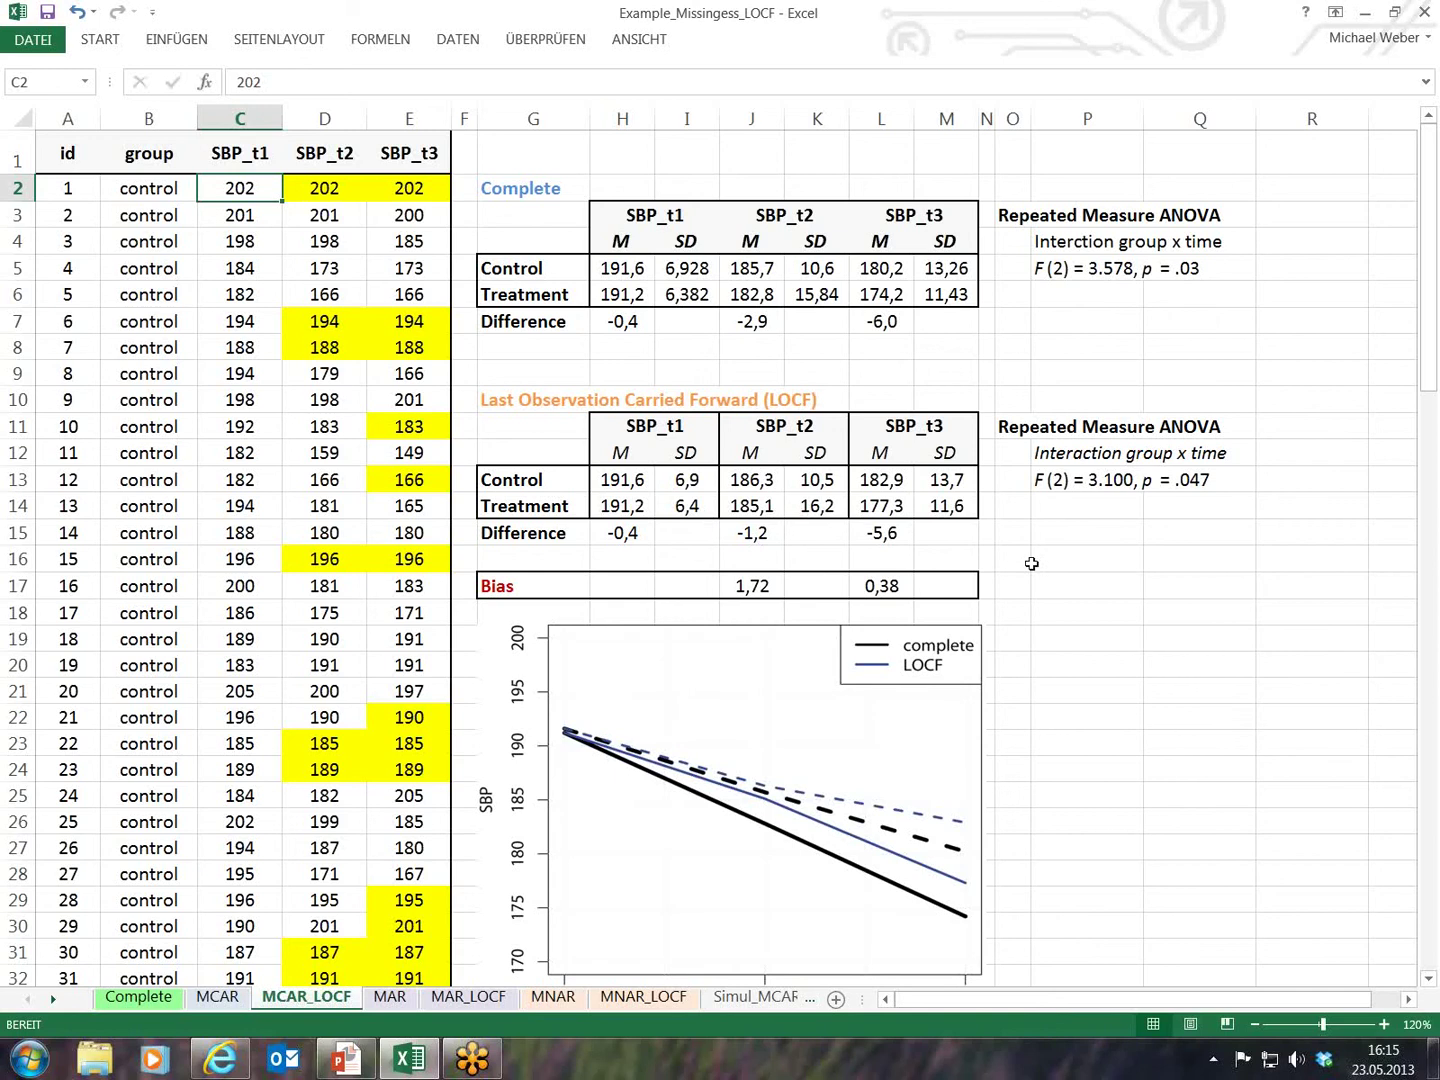
scroll(1045, 561, "down", 1)
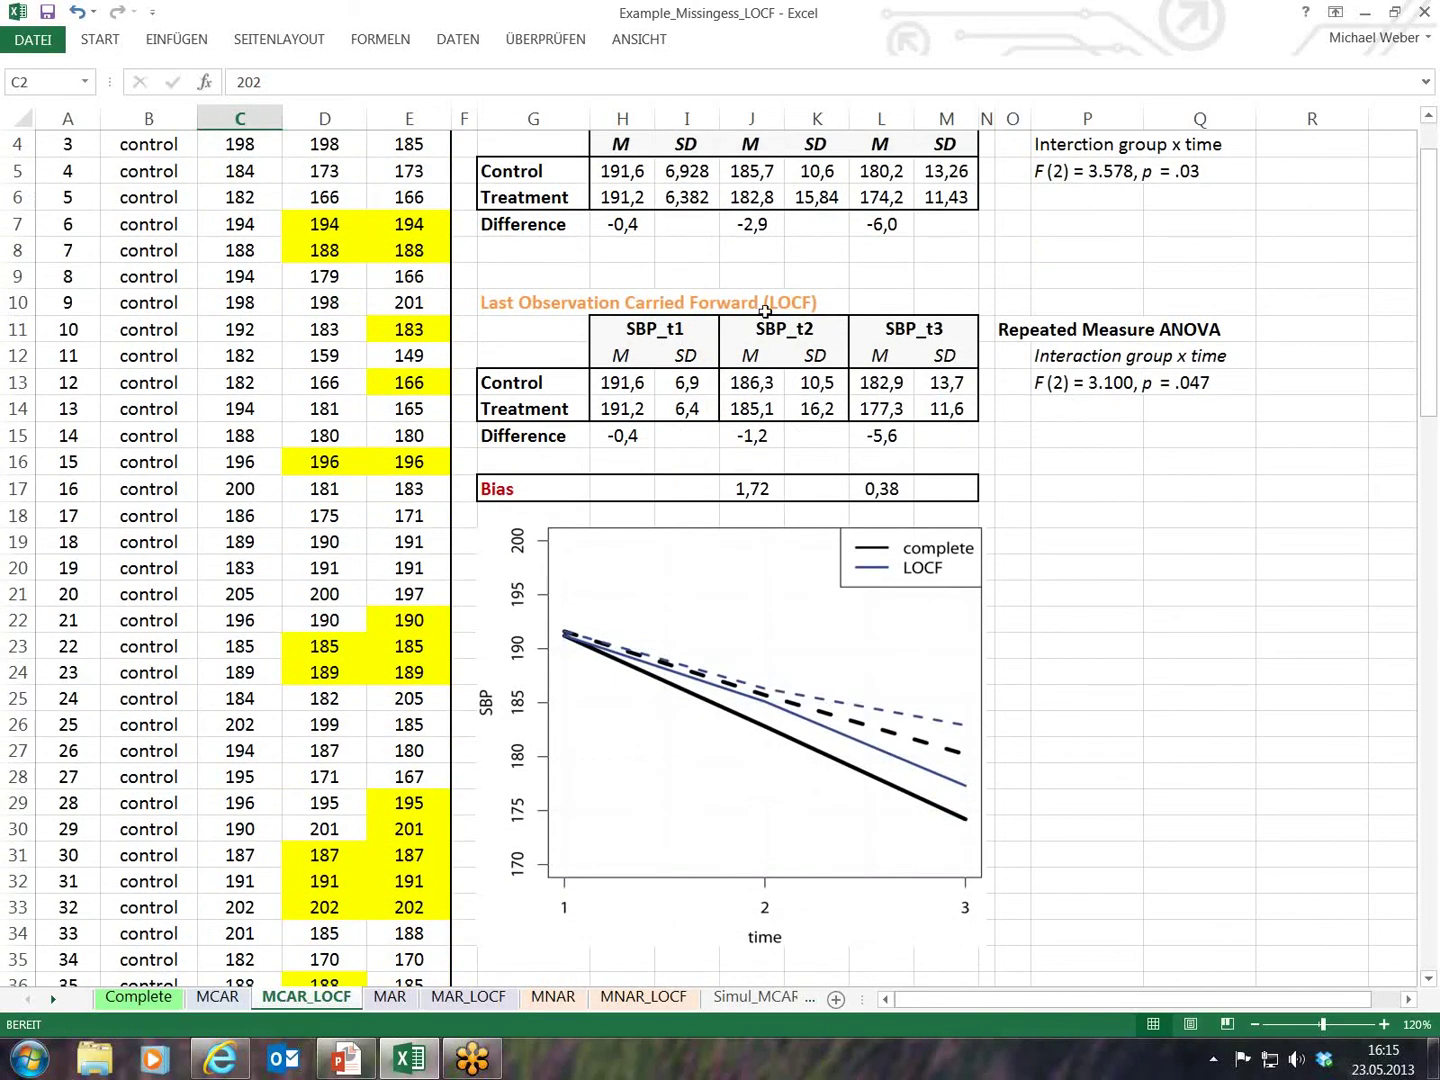
left_click(1090, 486)
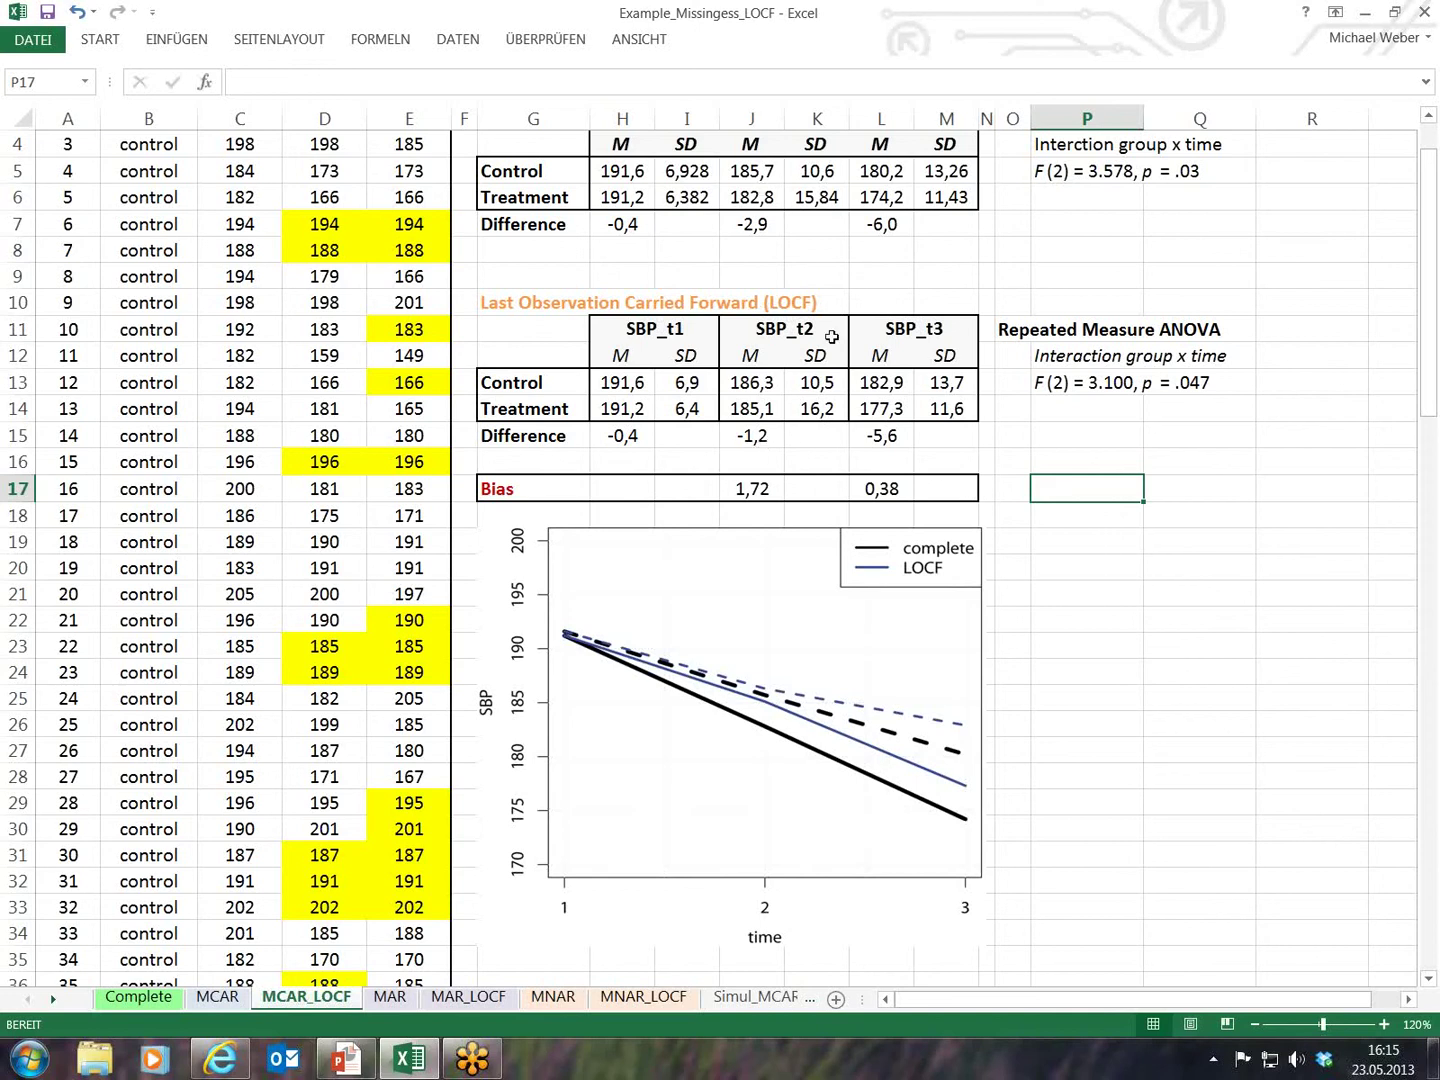
Compare the SBP_t2 group difference in the Complete table with the SBP_t2 and SBP_t3 differences in the LOCF table.
scroll(832, 338, "up", 1)
left_click(752, 321)
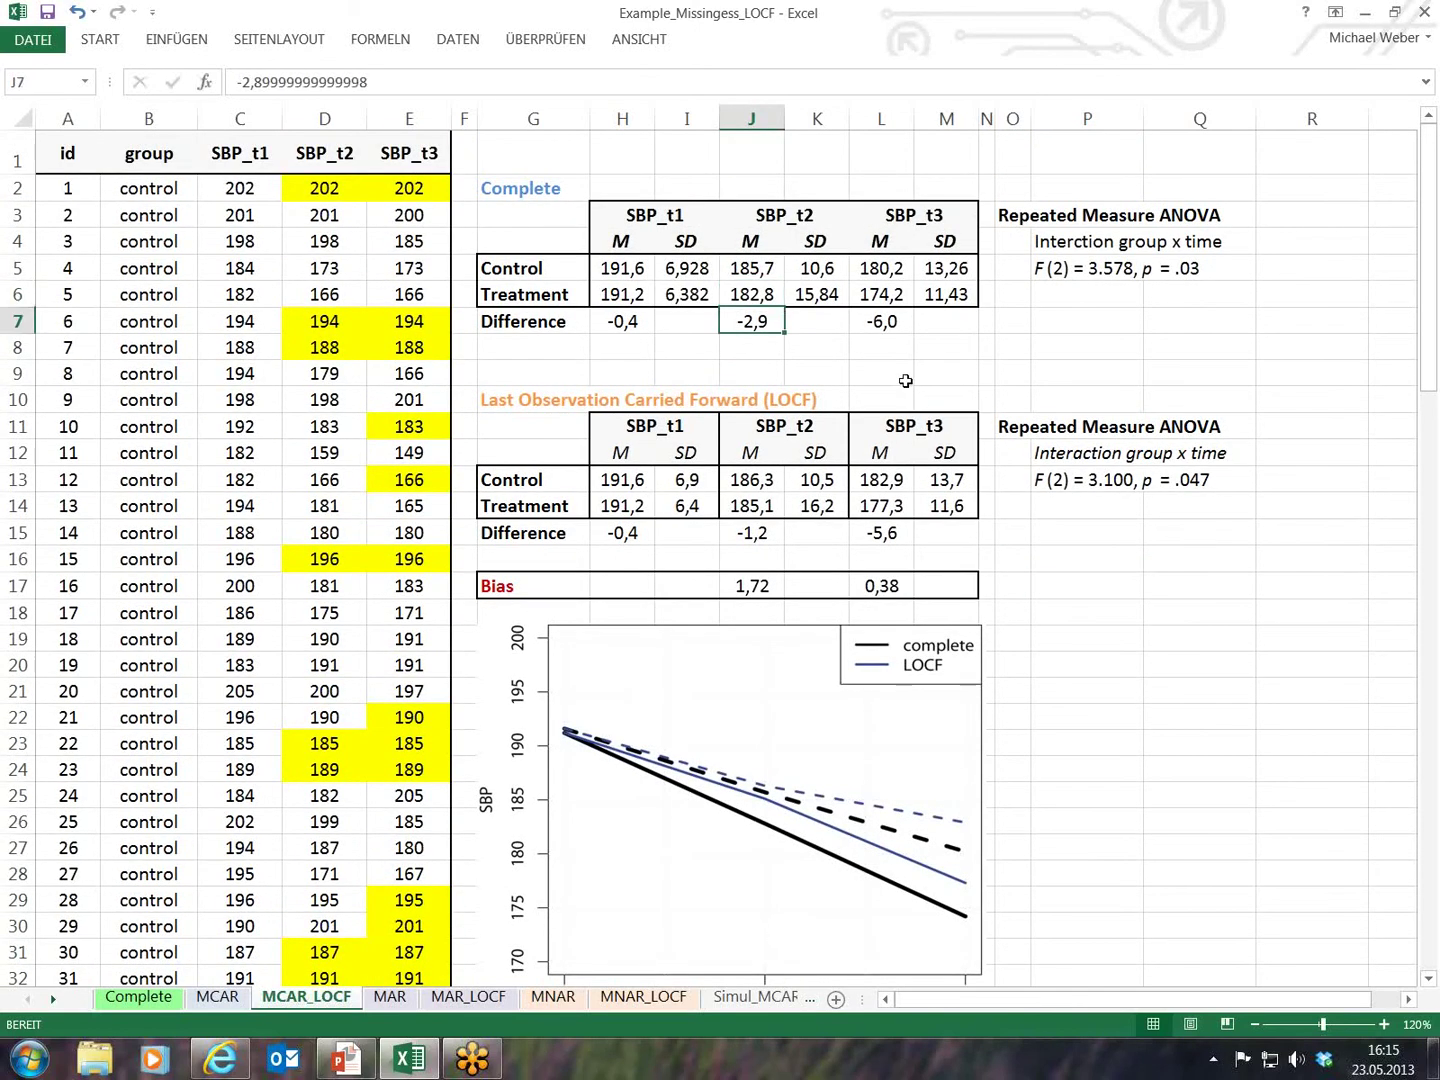
key("Up")
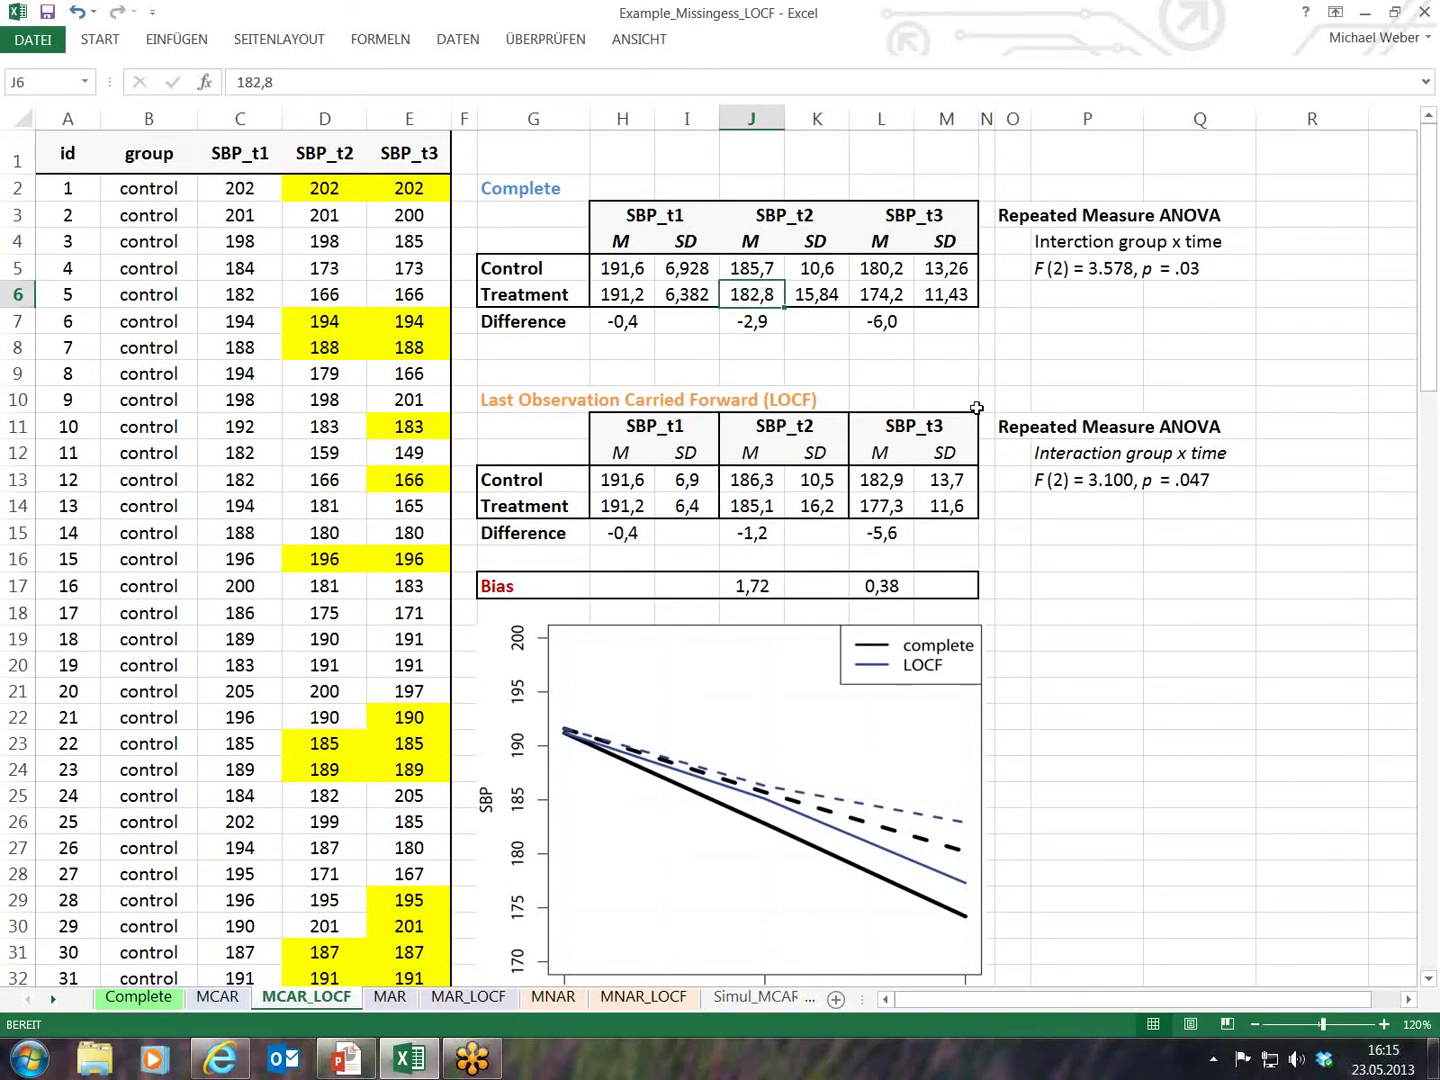
key("Up")
key("Down")
key("Down")
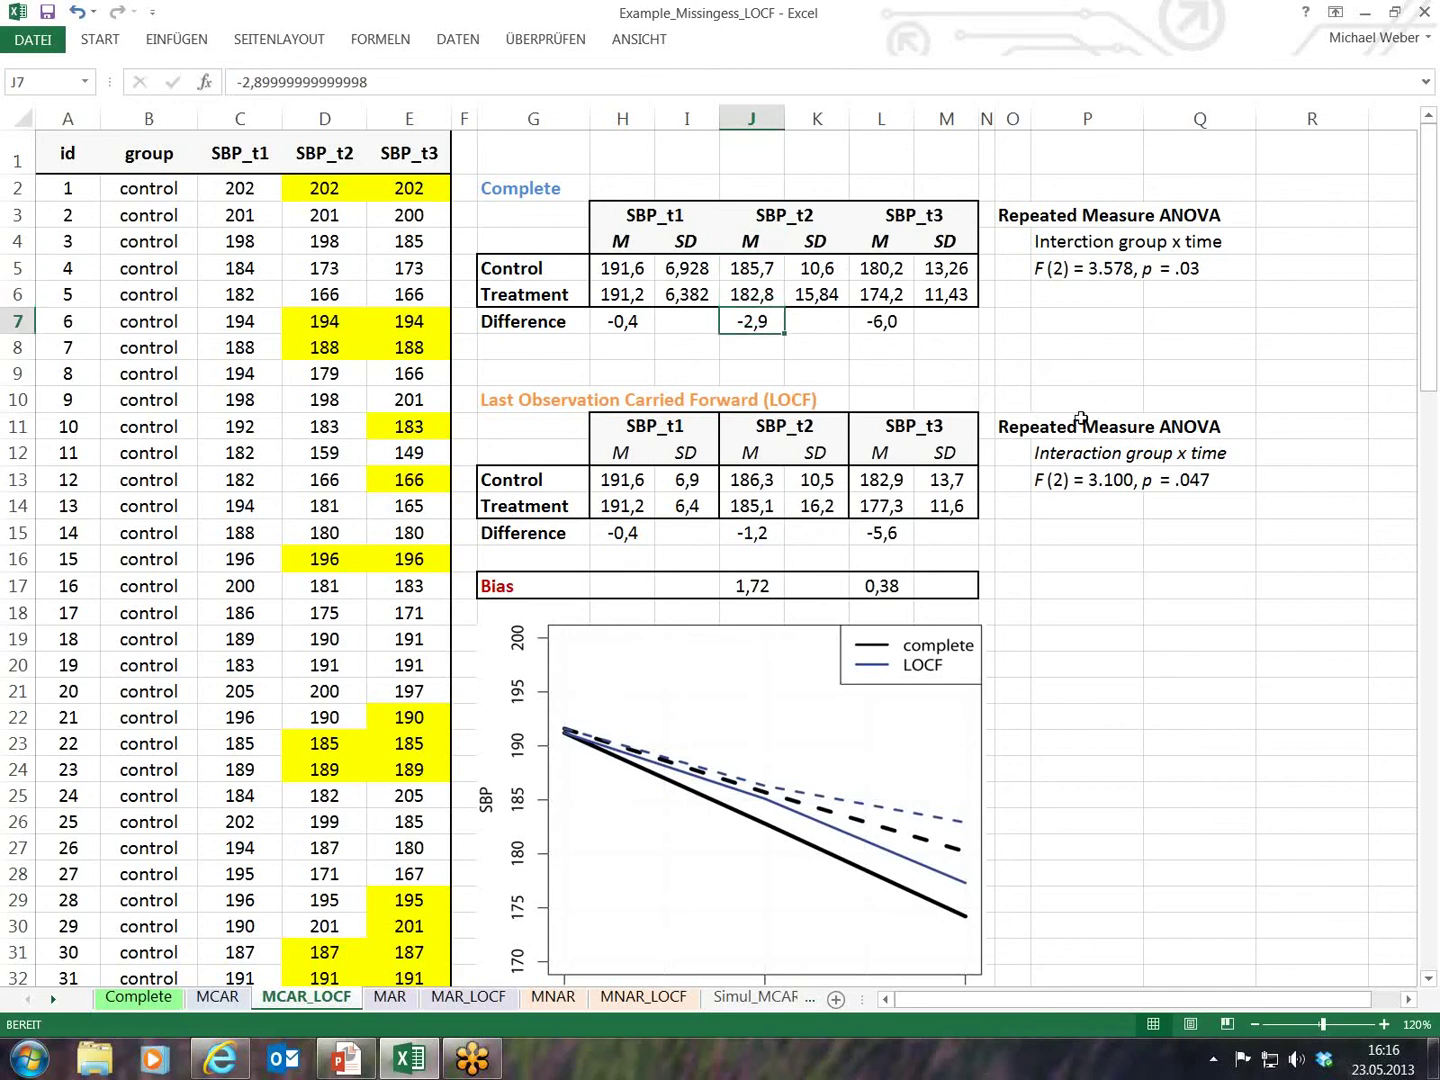
left_click(752, 533)
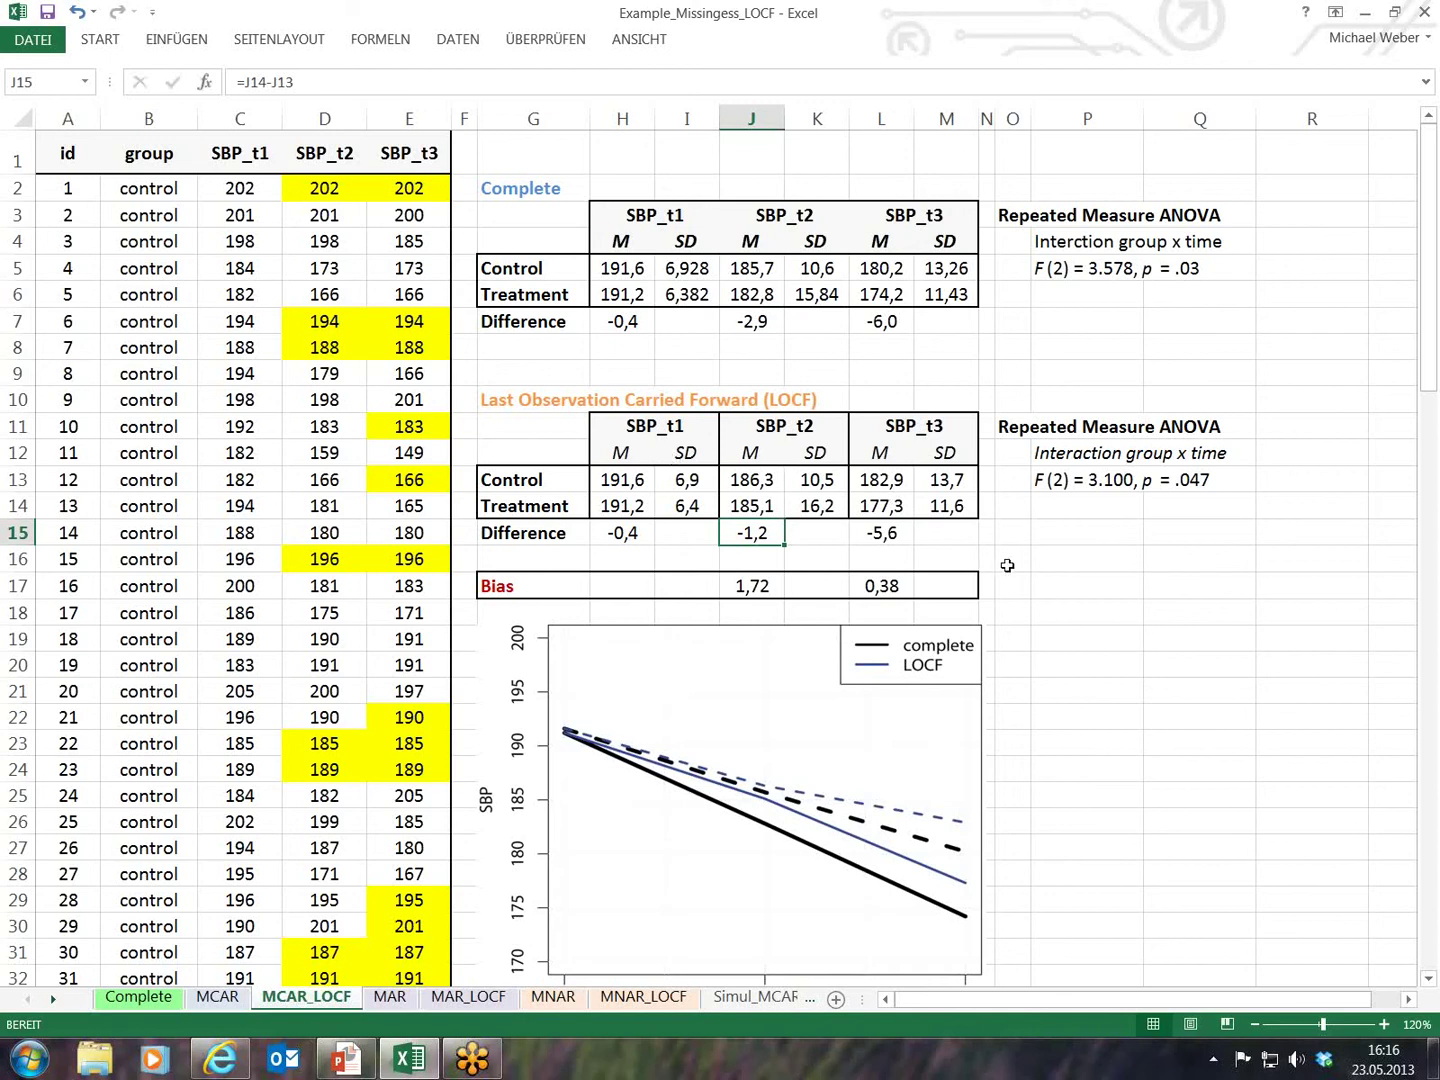
key("Right")
key("Right")
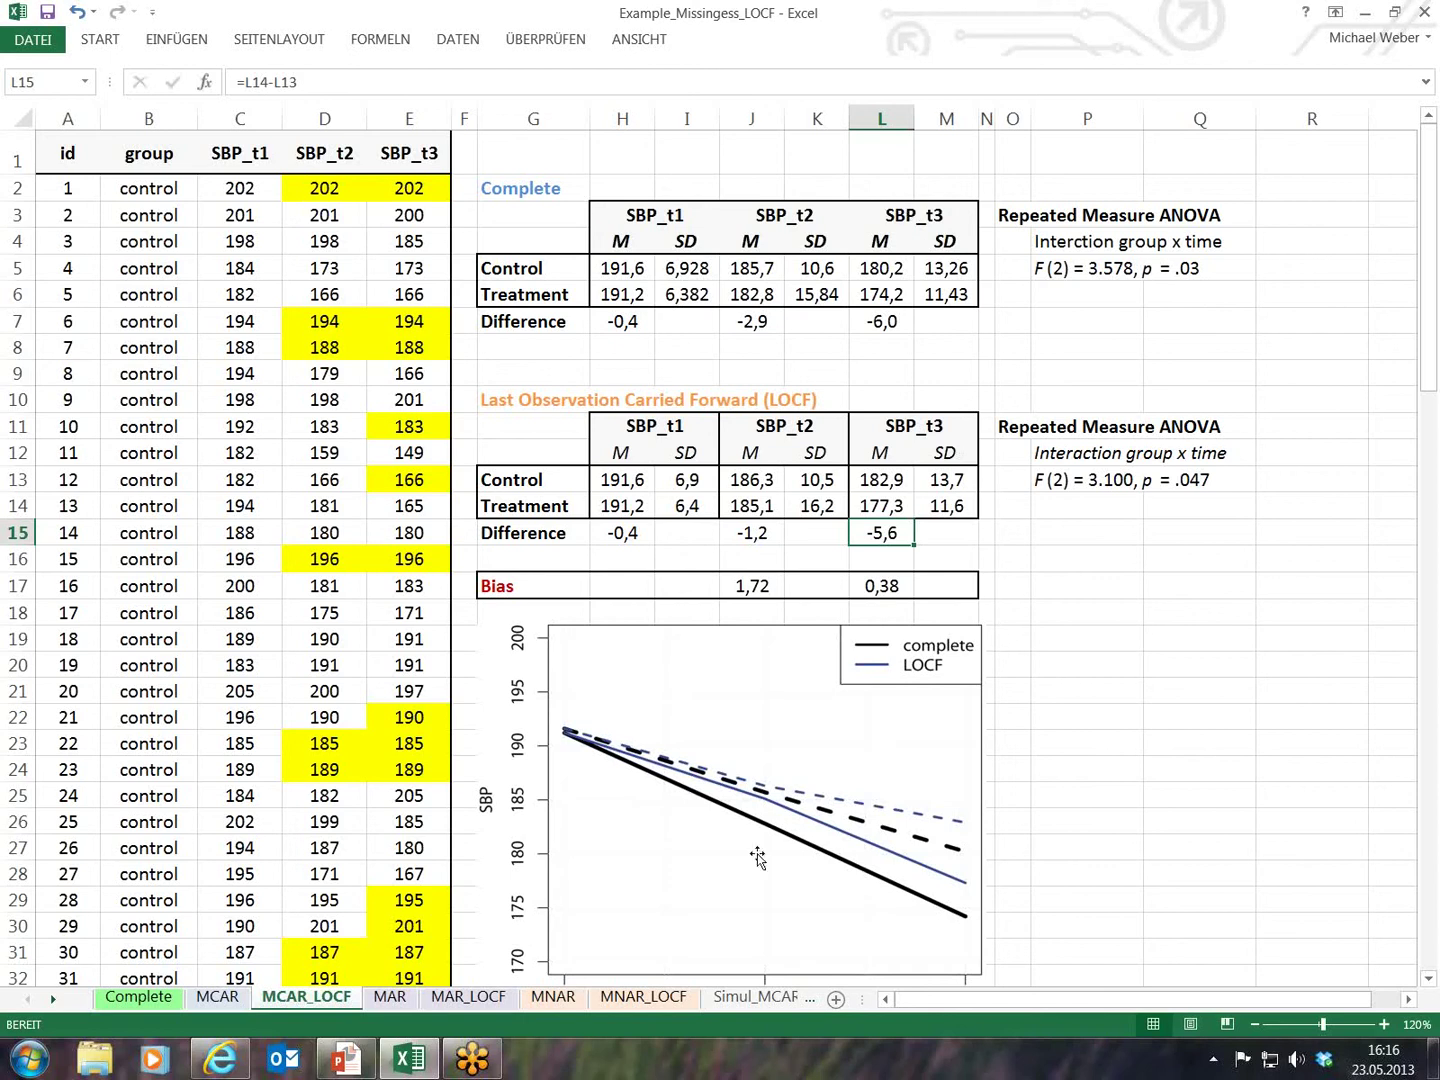
View the whole line chart comparing the complete and LOCF trends over time.
left_click(684, 799)
scroll(758, 683, "down", 1)
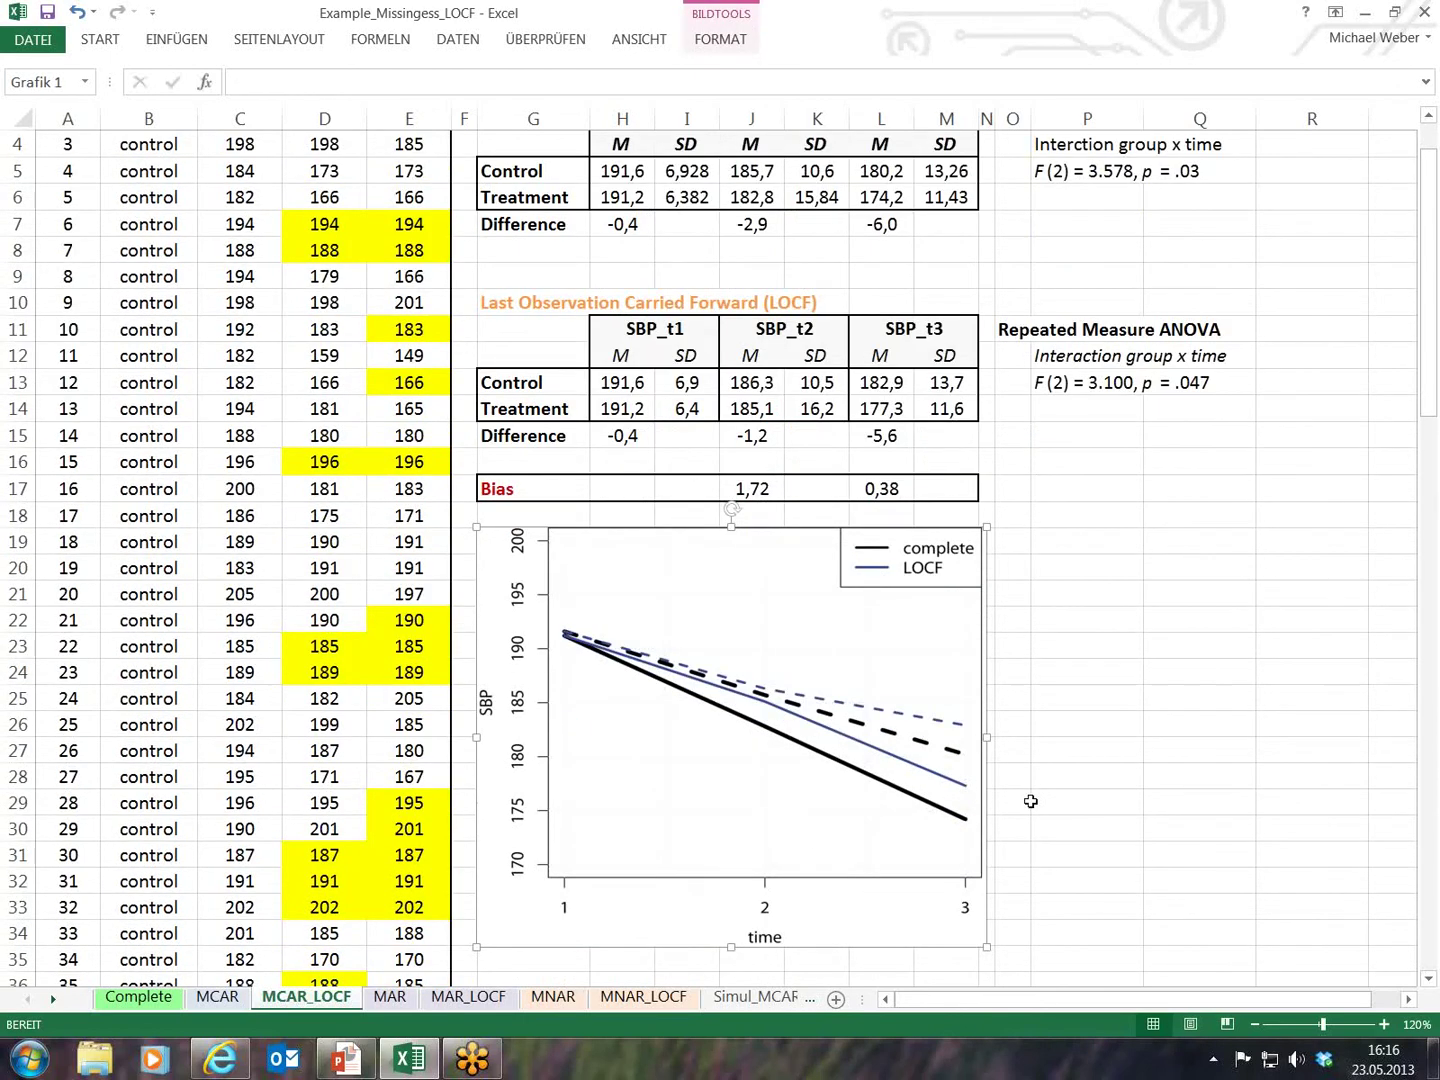
left_click(1074, 581)
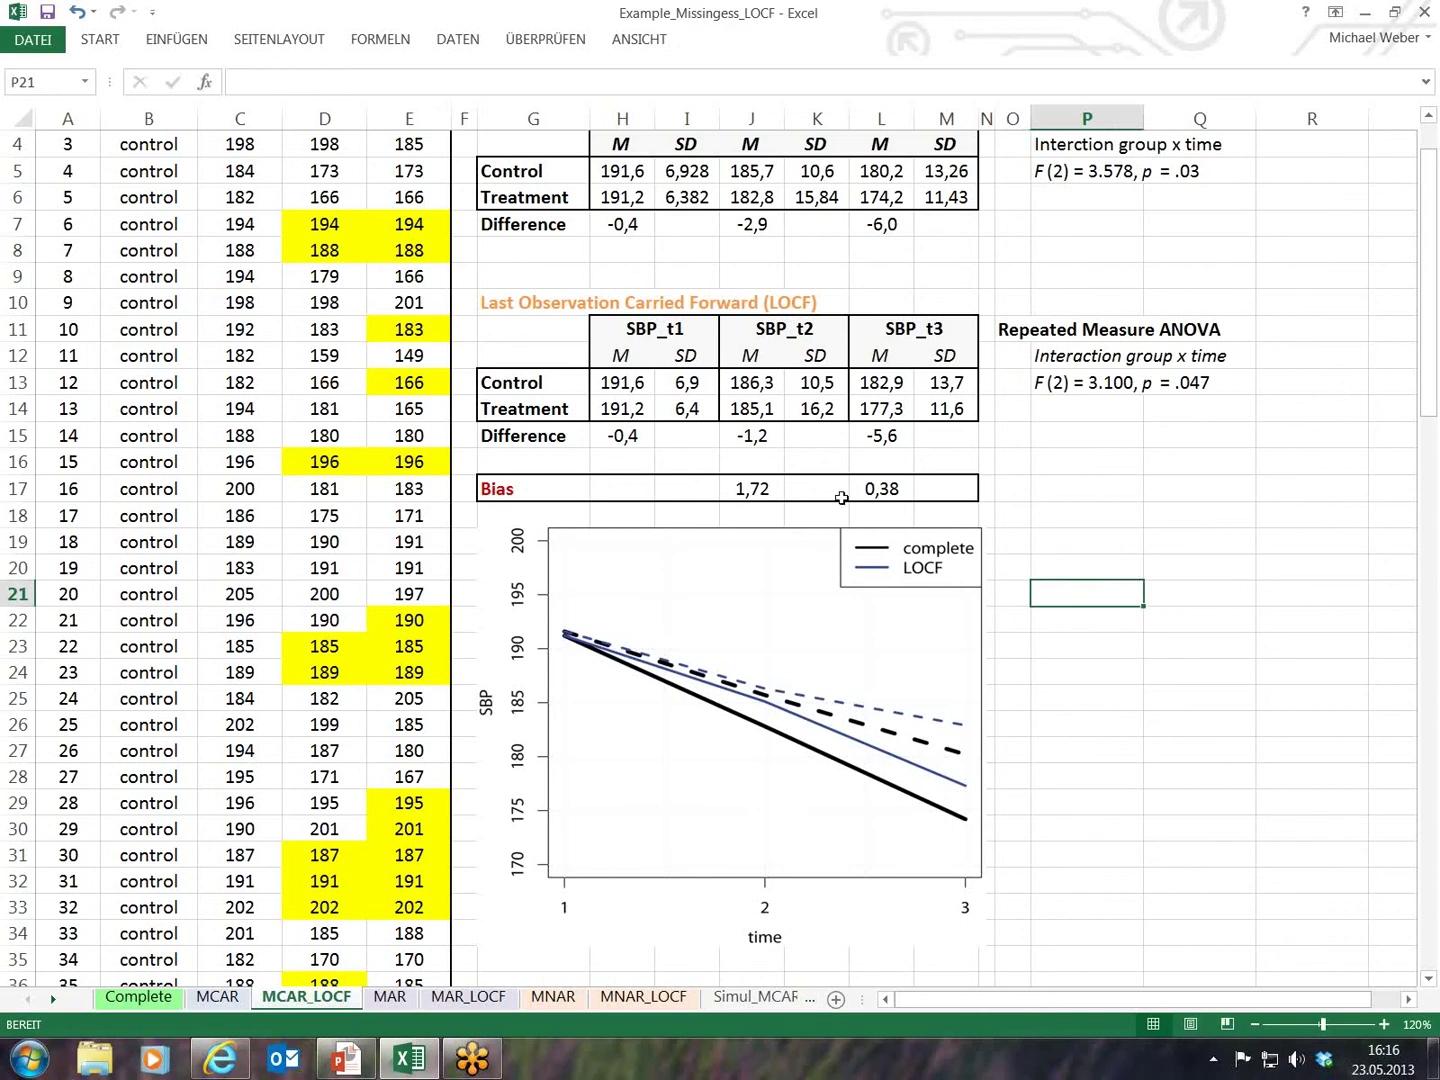
Inspect the Bias formulas for SBP_t2 and SBP_t3 against the difference rows of both tables.
left_click(746, 492)
scroll(955, 560, "up", 1)
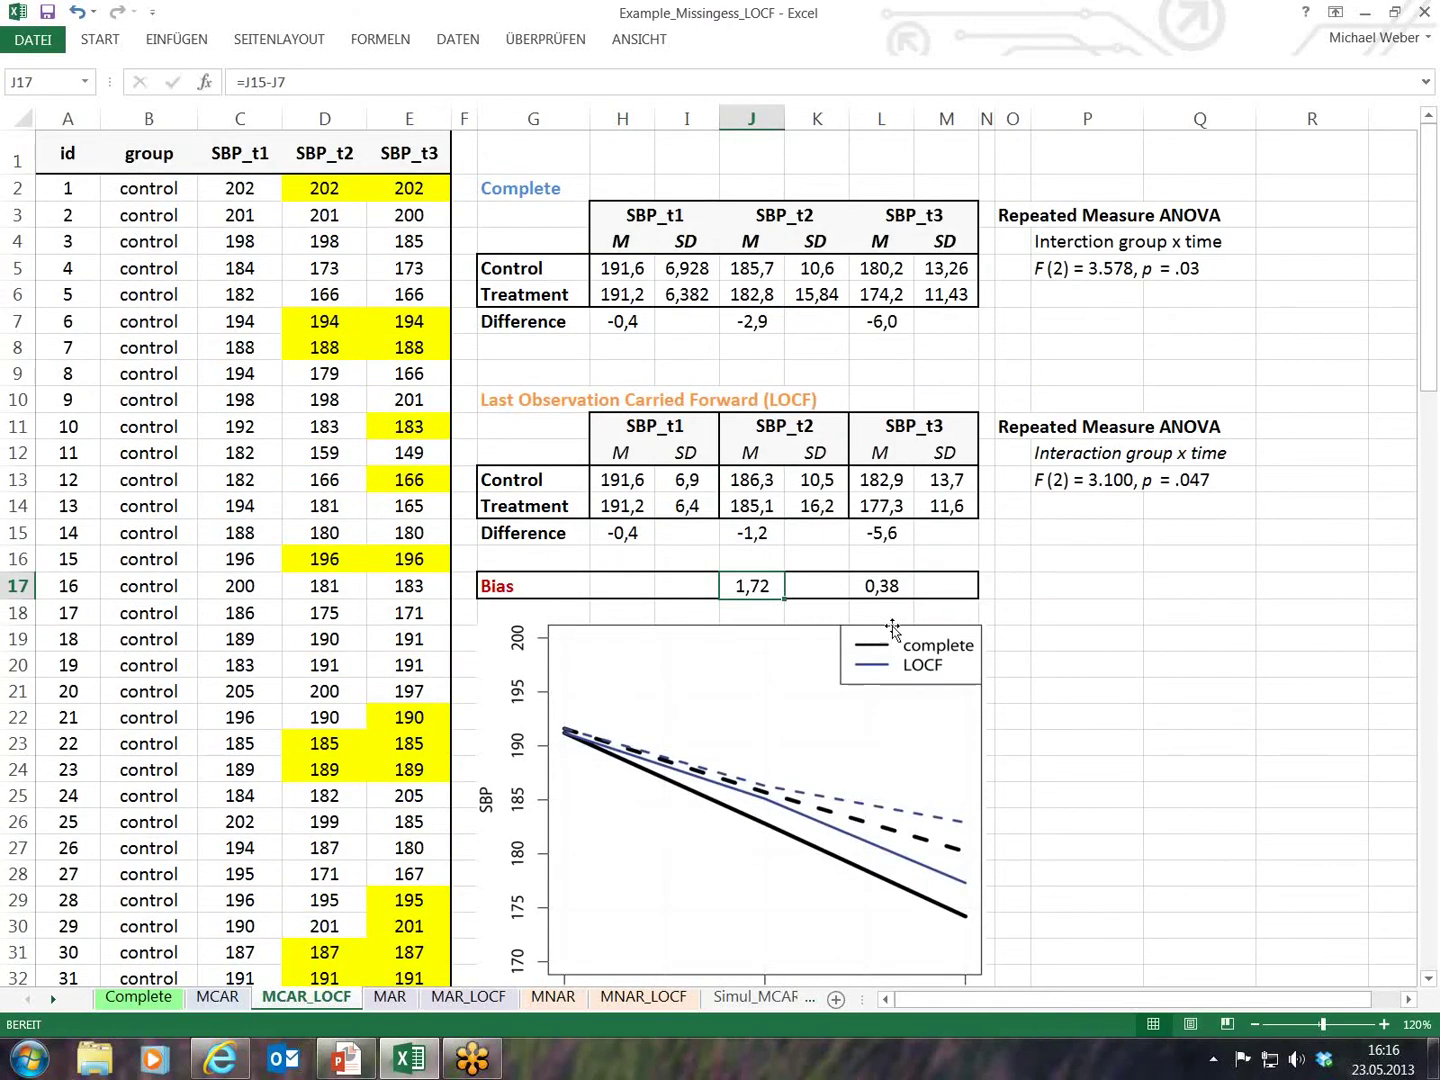
left_click(885, 589)
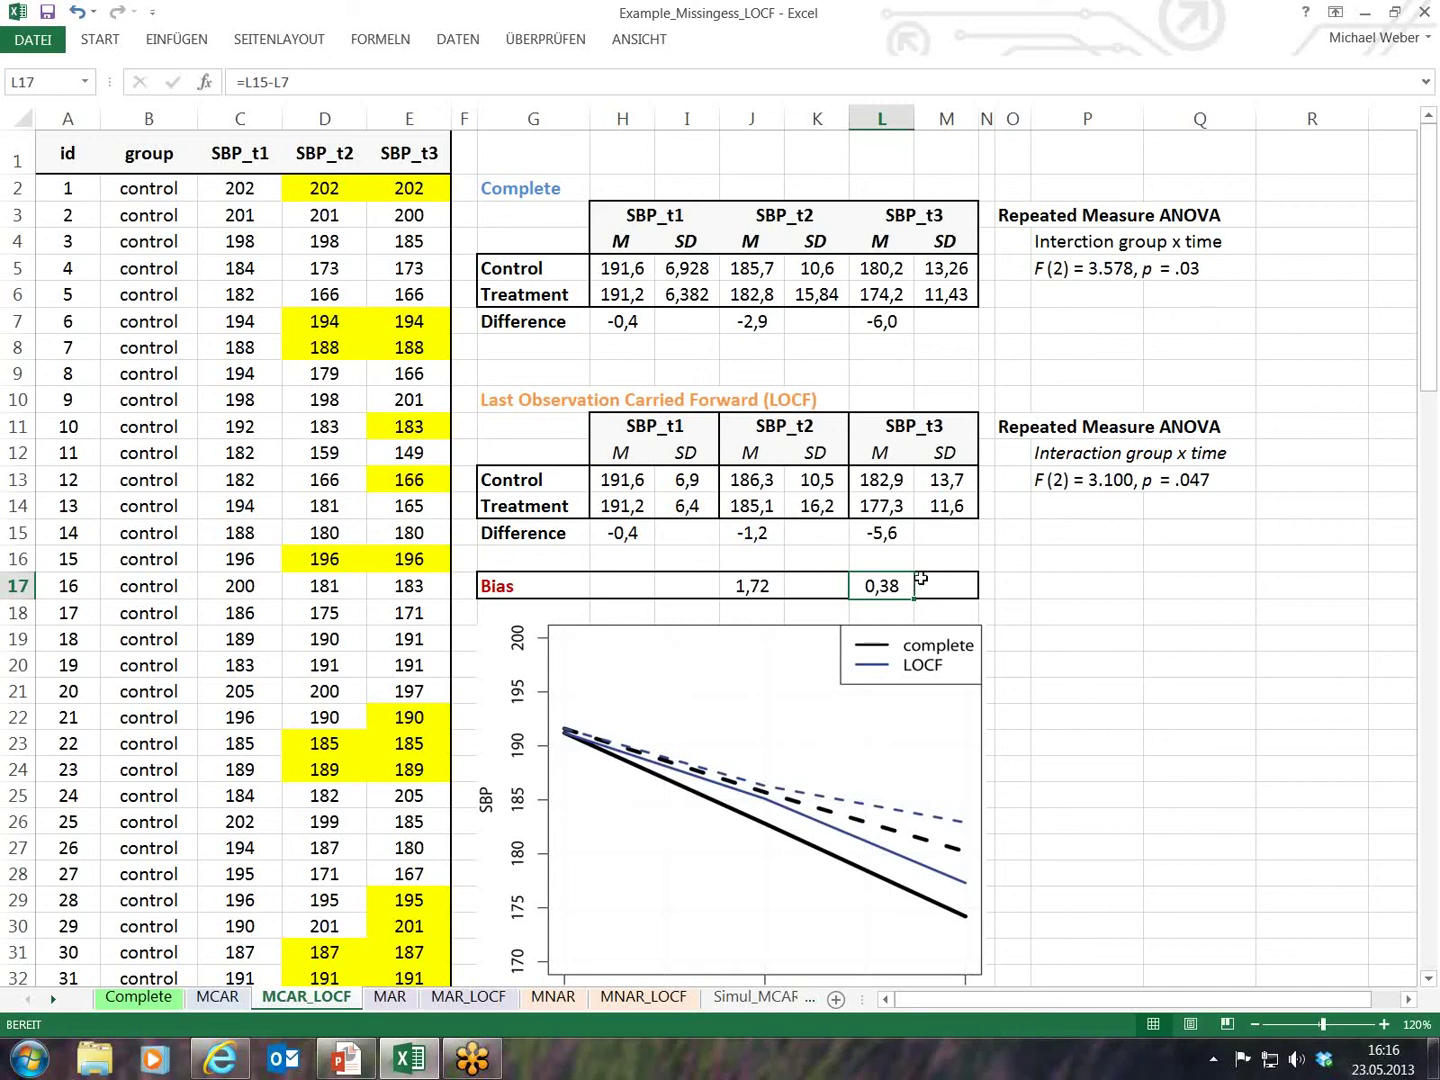
left_click(960, 556)
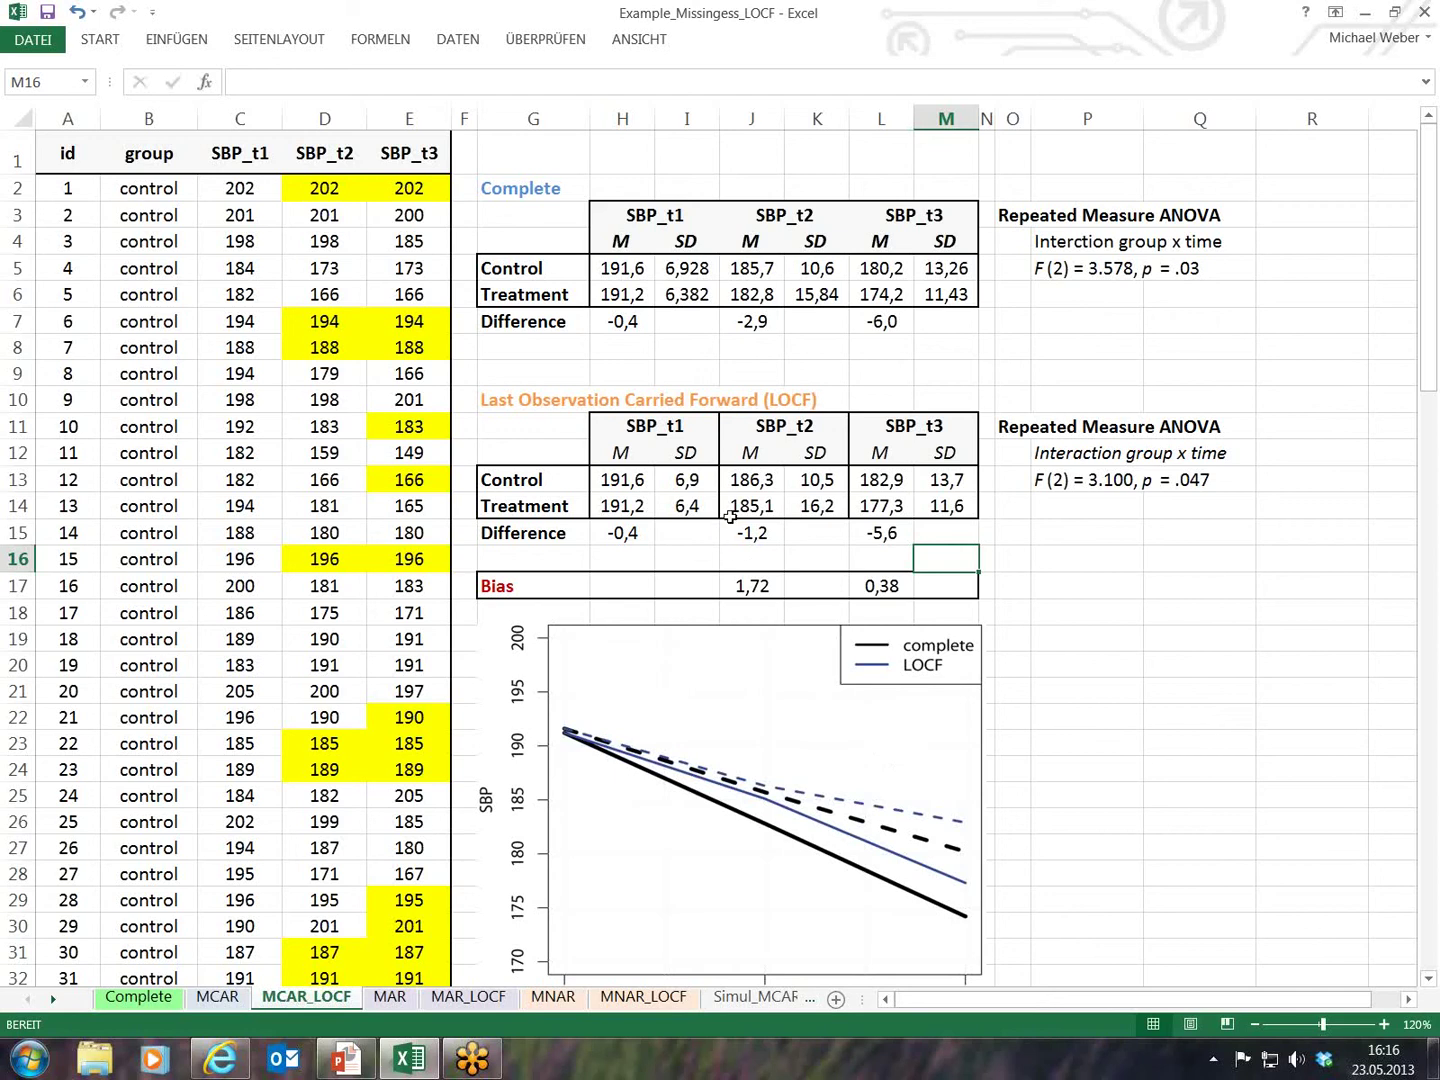
left_click(692, 348)
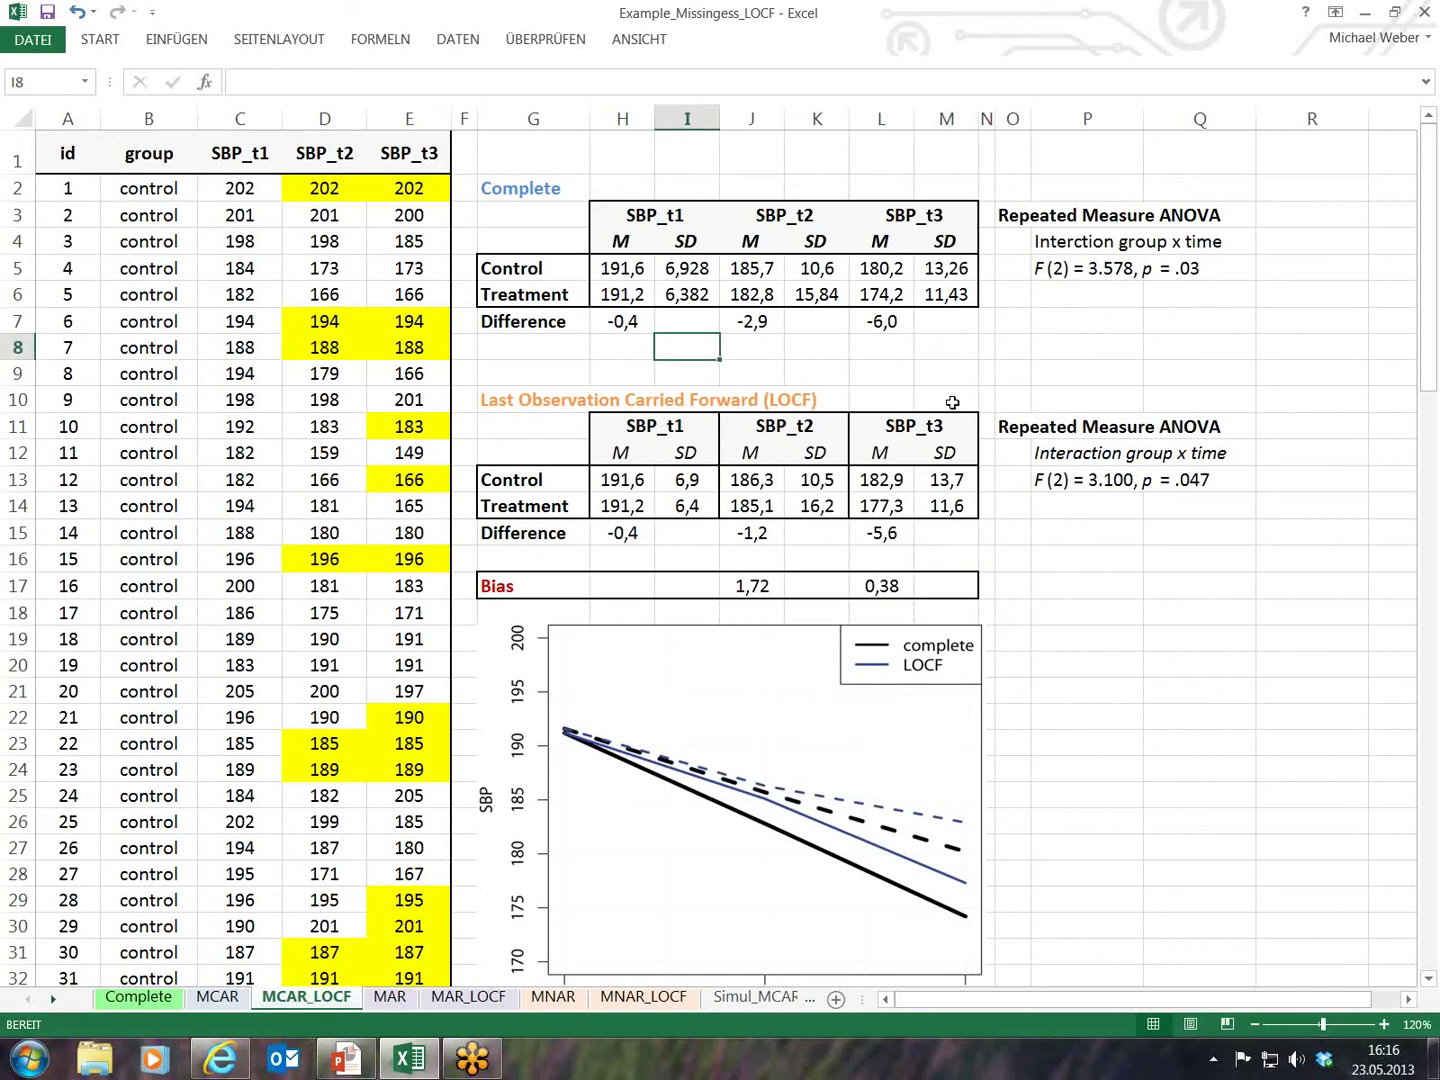
Open the MAR sheet and check the SBP_t2 missing percentages for the control and treatment groups.
left_click(985, 553)
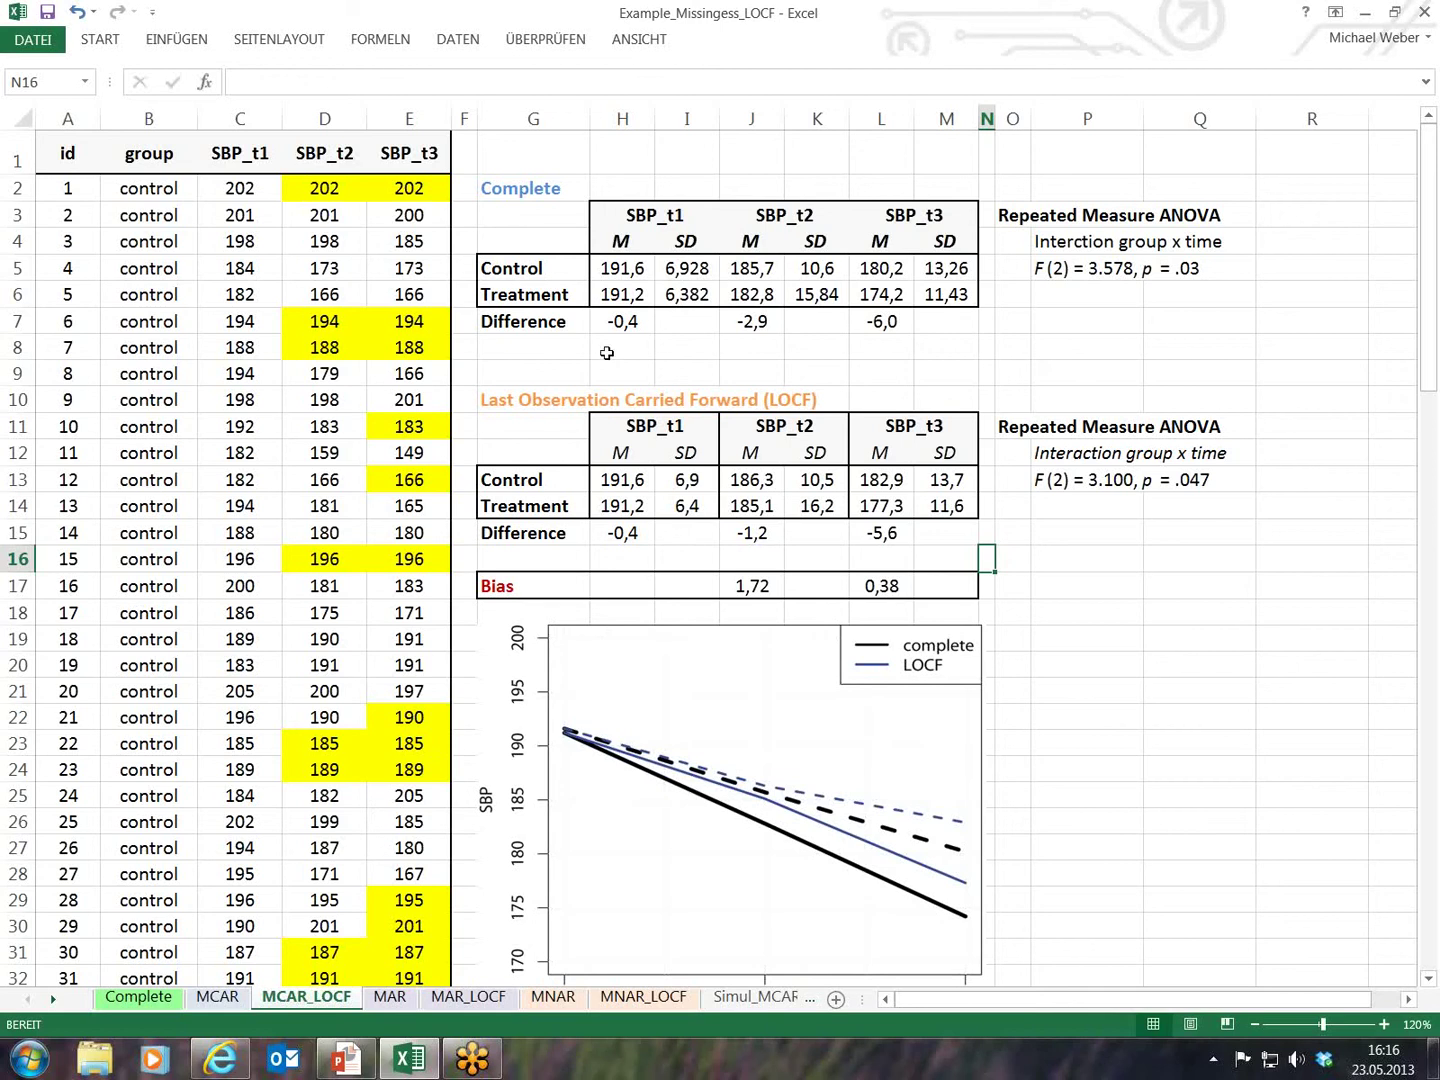
left_click(403, 1000)
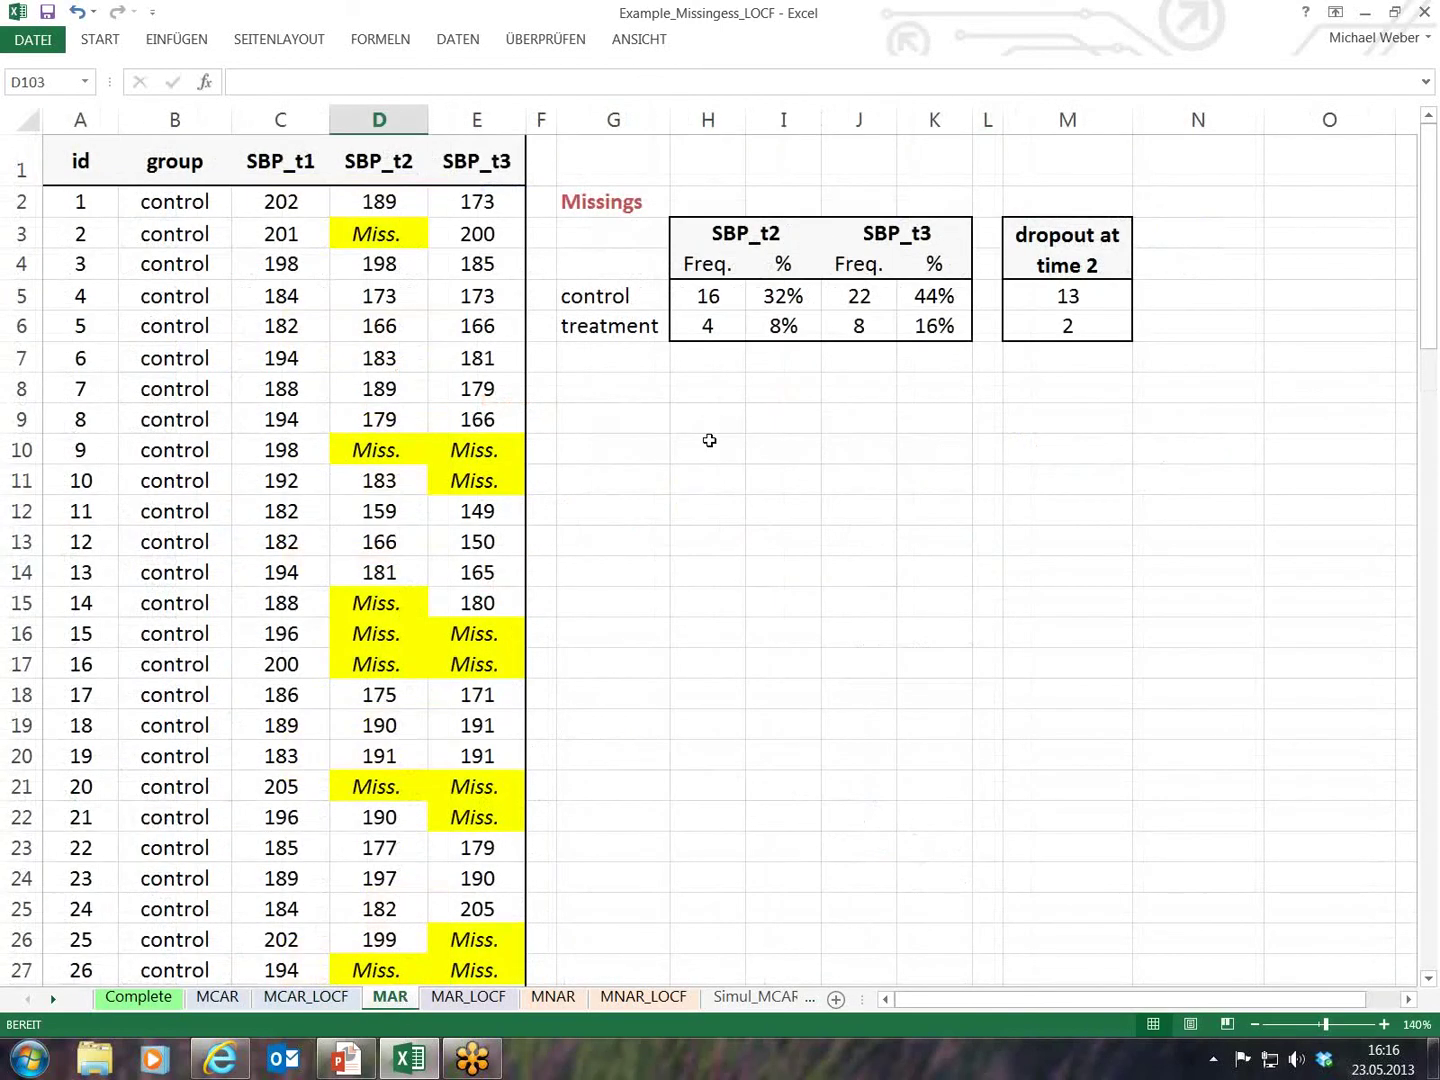
left_click_drag(778, 399, 781, 404)
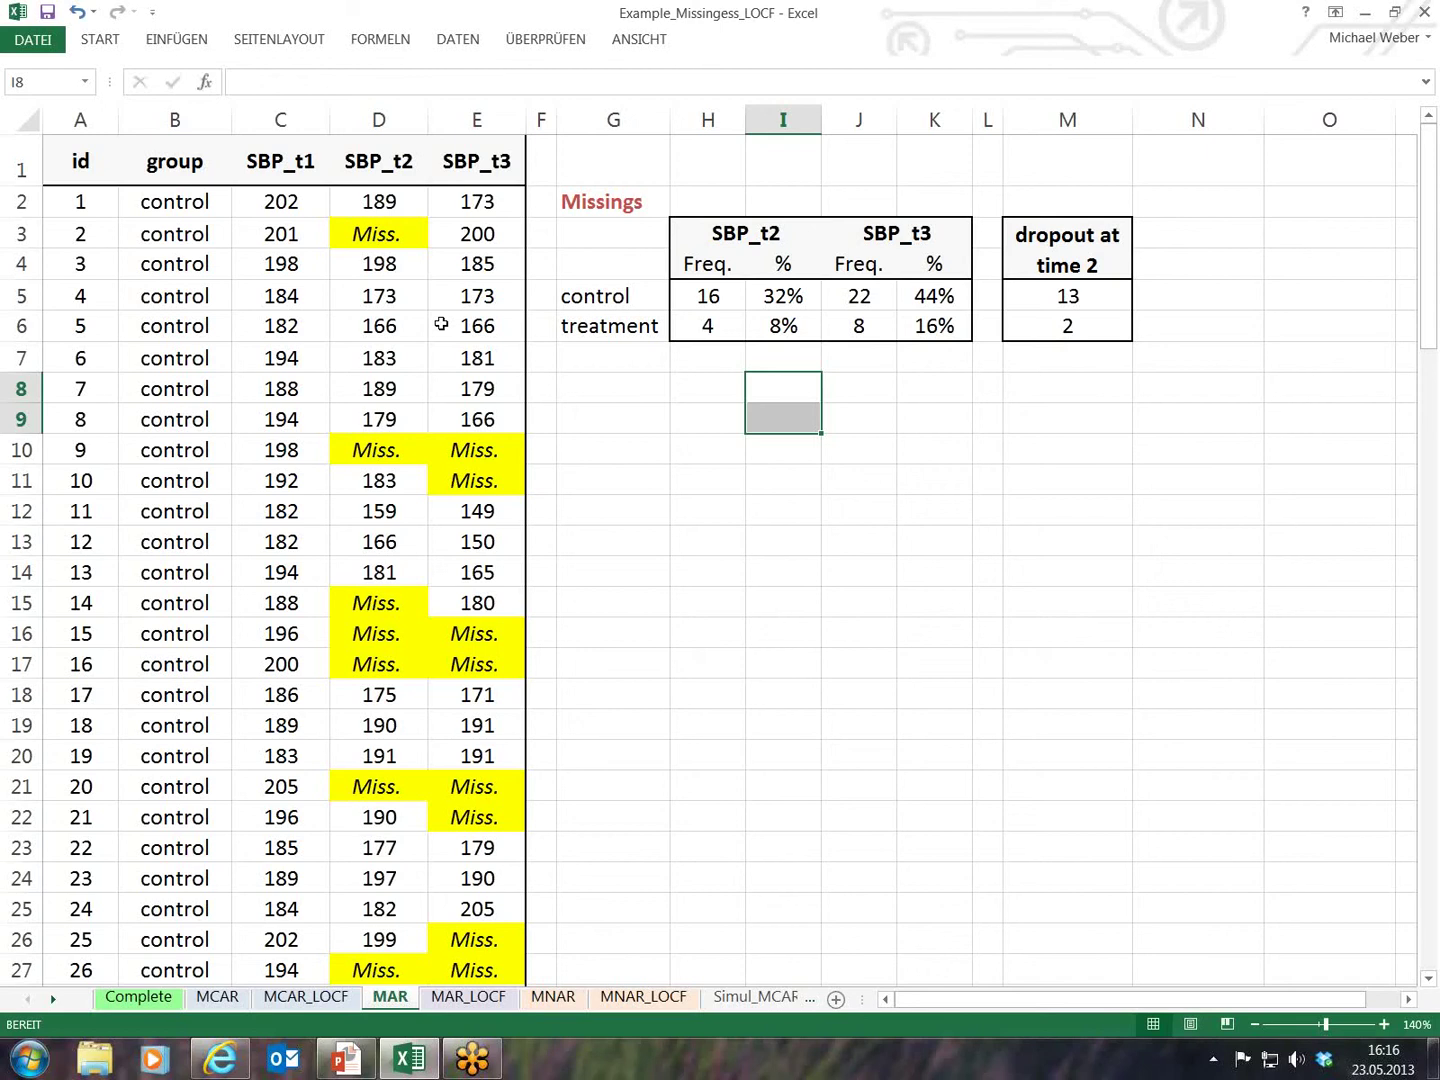
left_click(768, 290)
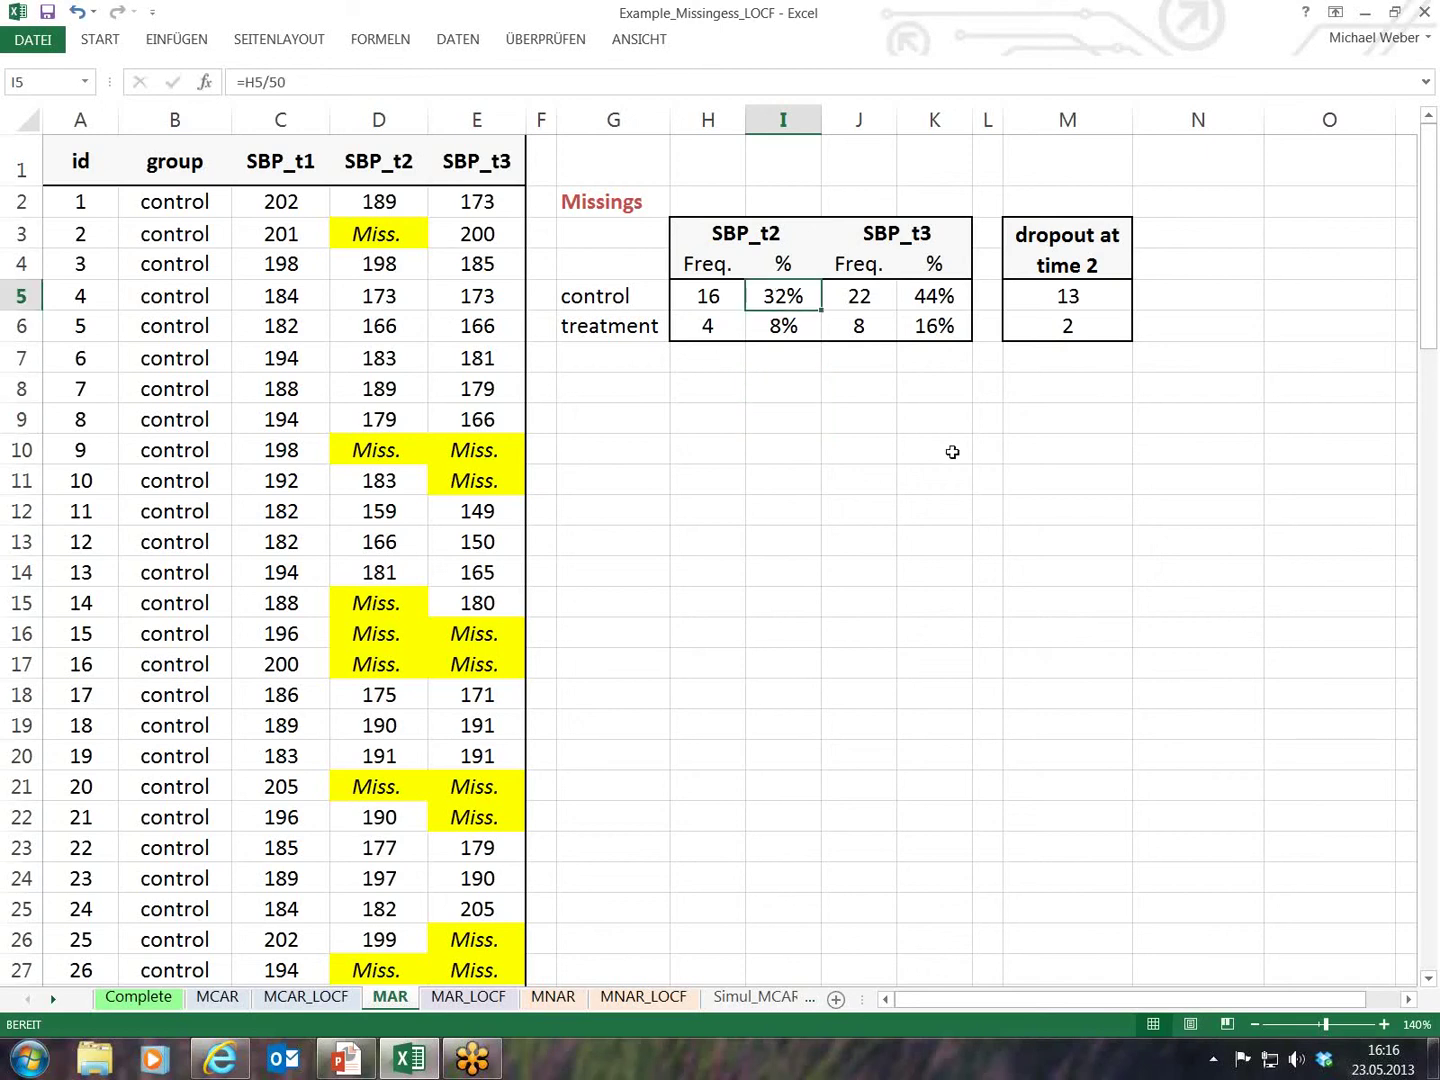
key("Down")
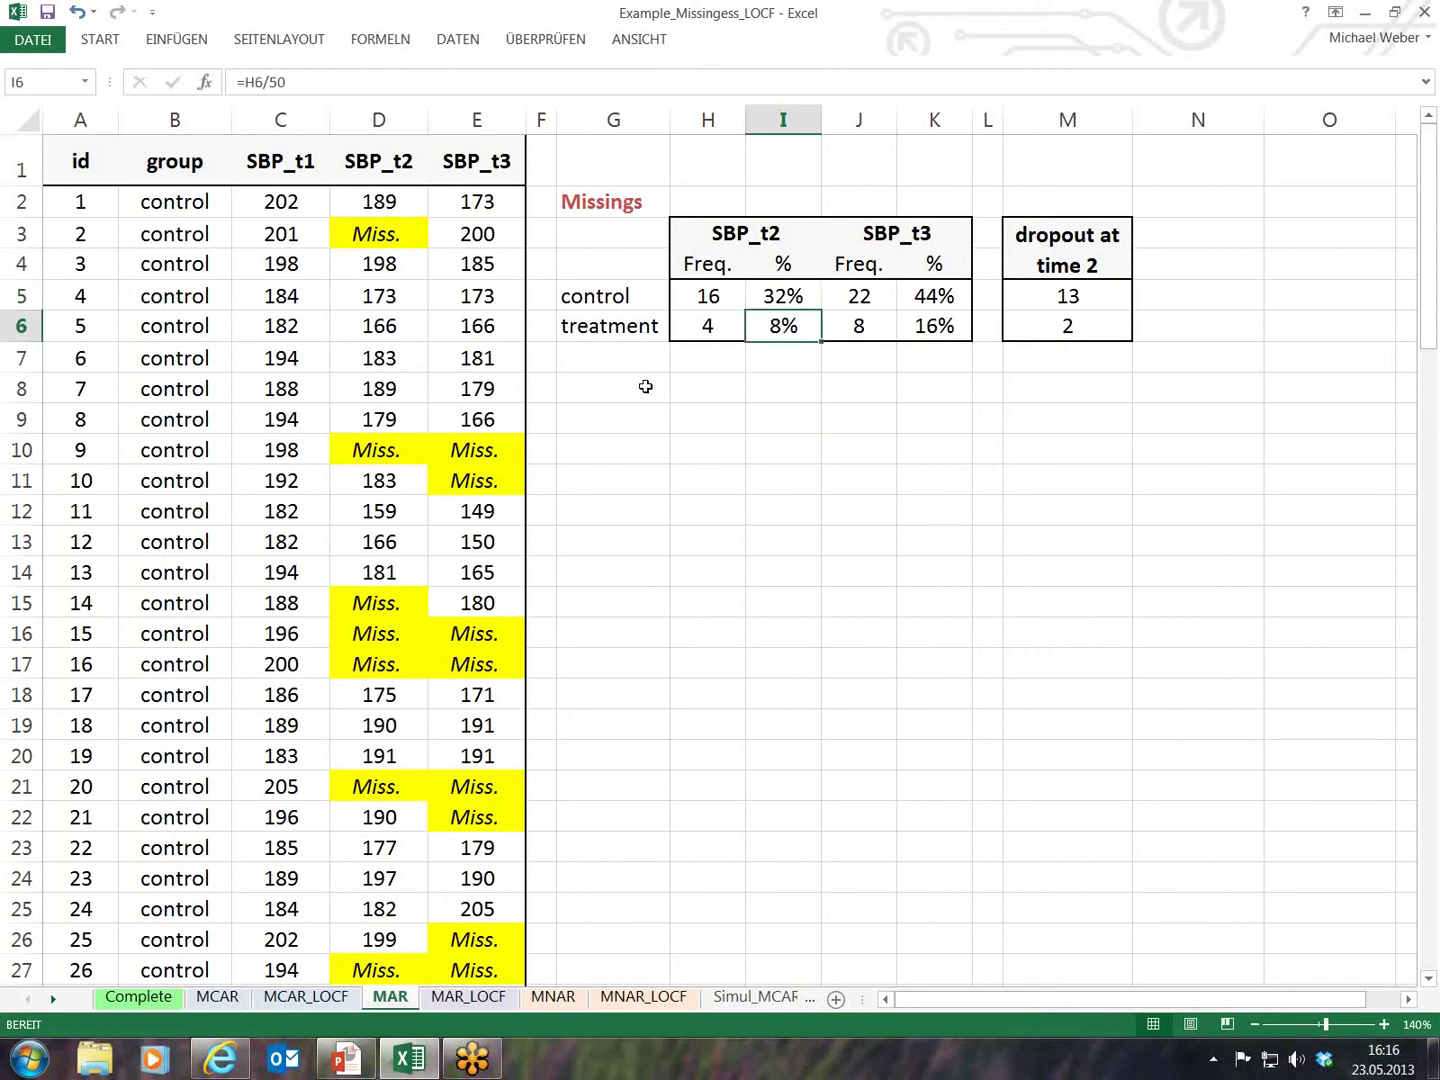
Look through the highlighted missing values in the MAR data rows down to the last treatment case.
scroll(595, 430, "down", 8)
scroll(598, 454, "down", 20)
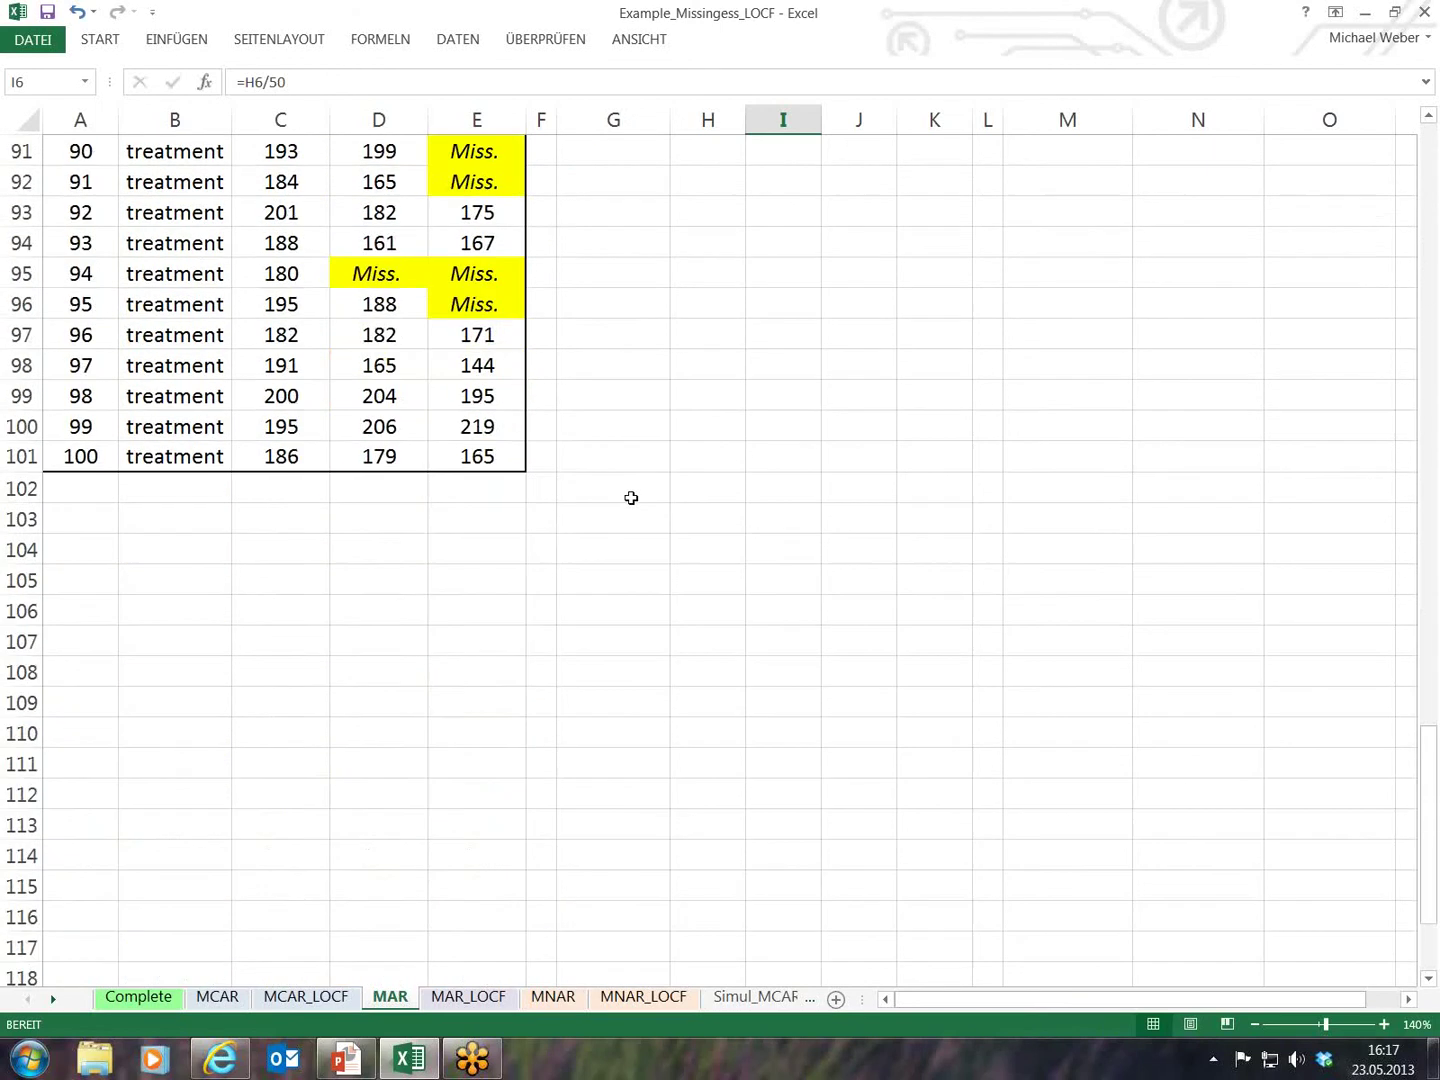
left_click_drag(1427, 945, 1422, 330)
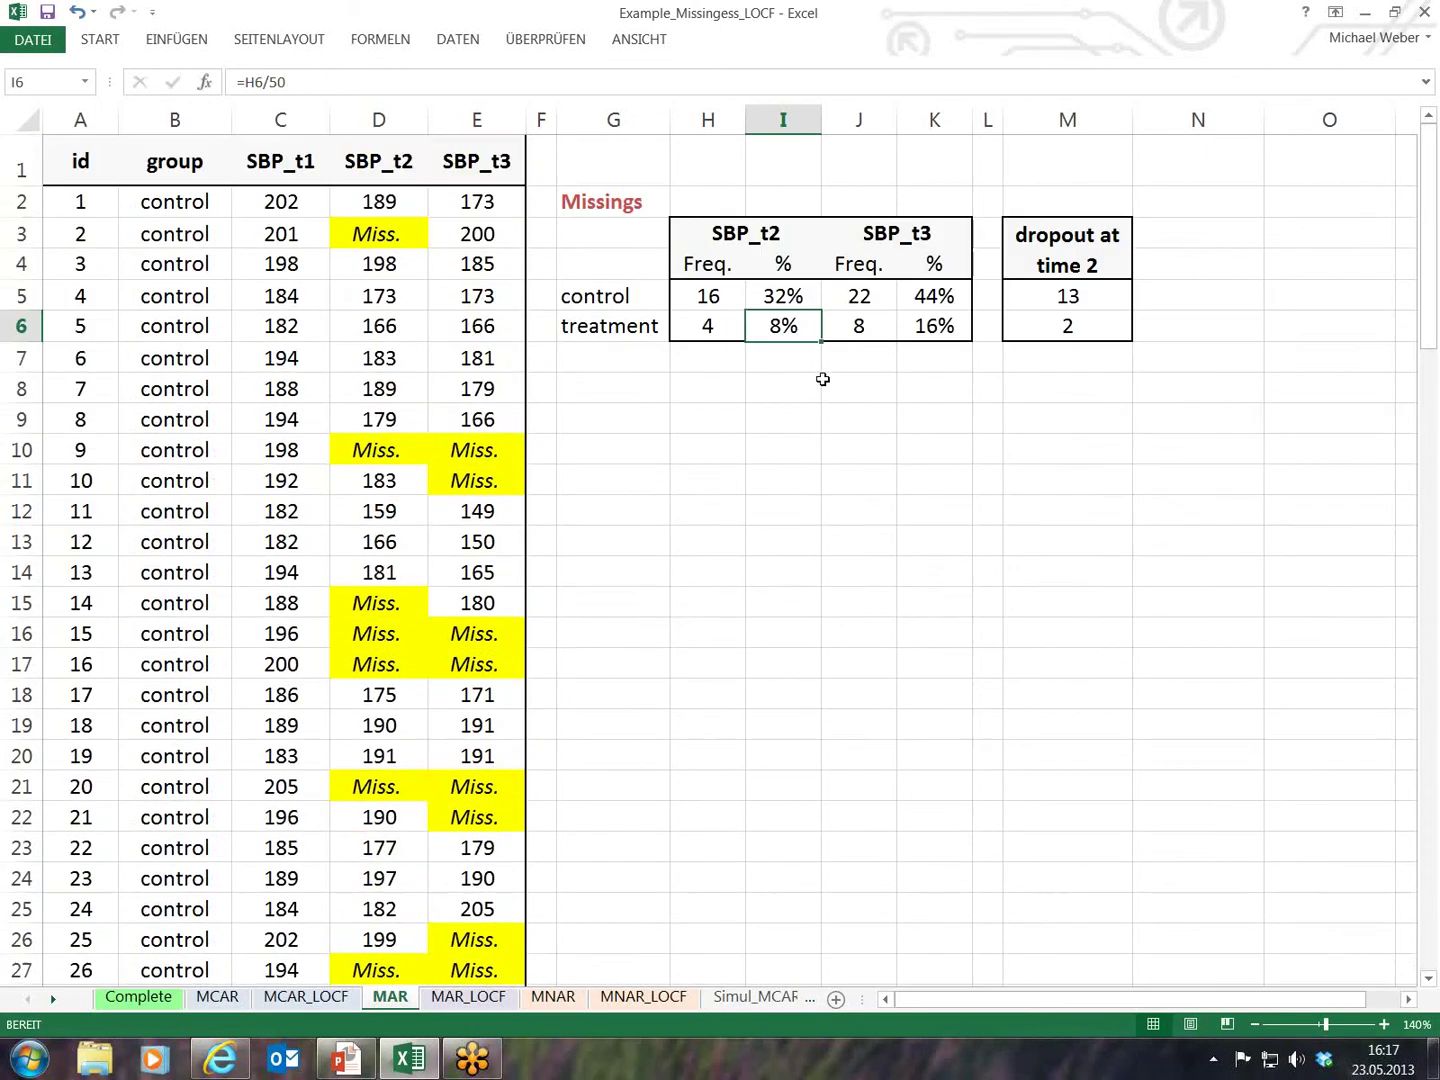
Compare the control and treatment missing percentages at SBP_t2 and at SBP_t3 in the Missings table.
key("Up")
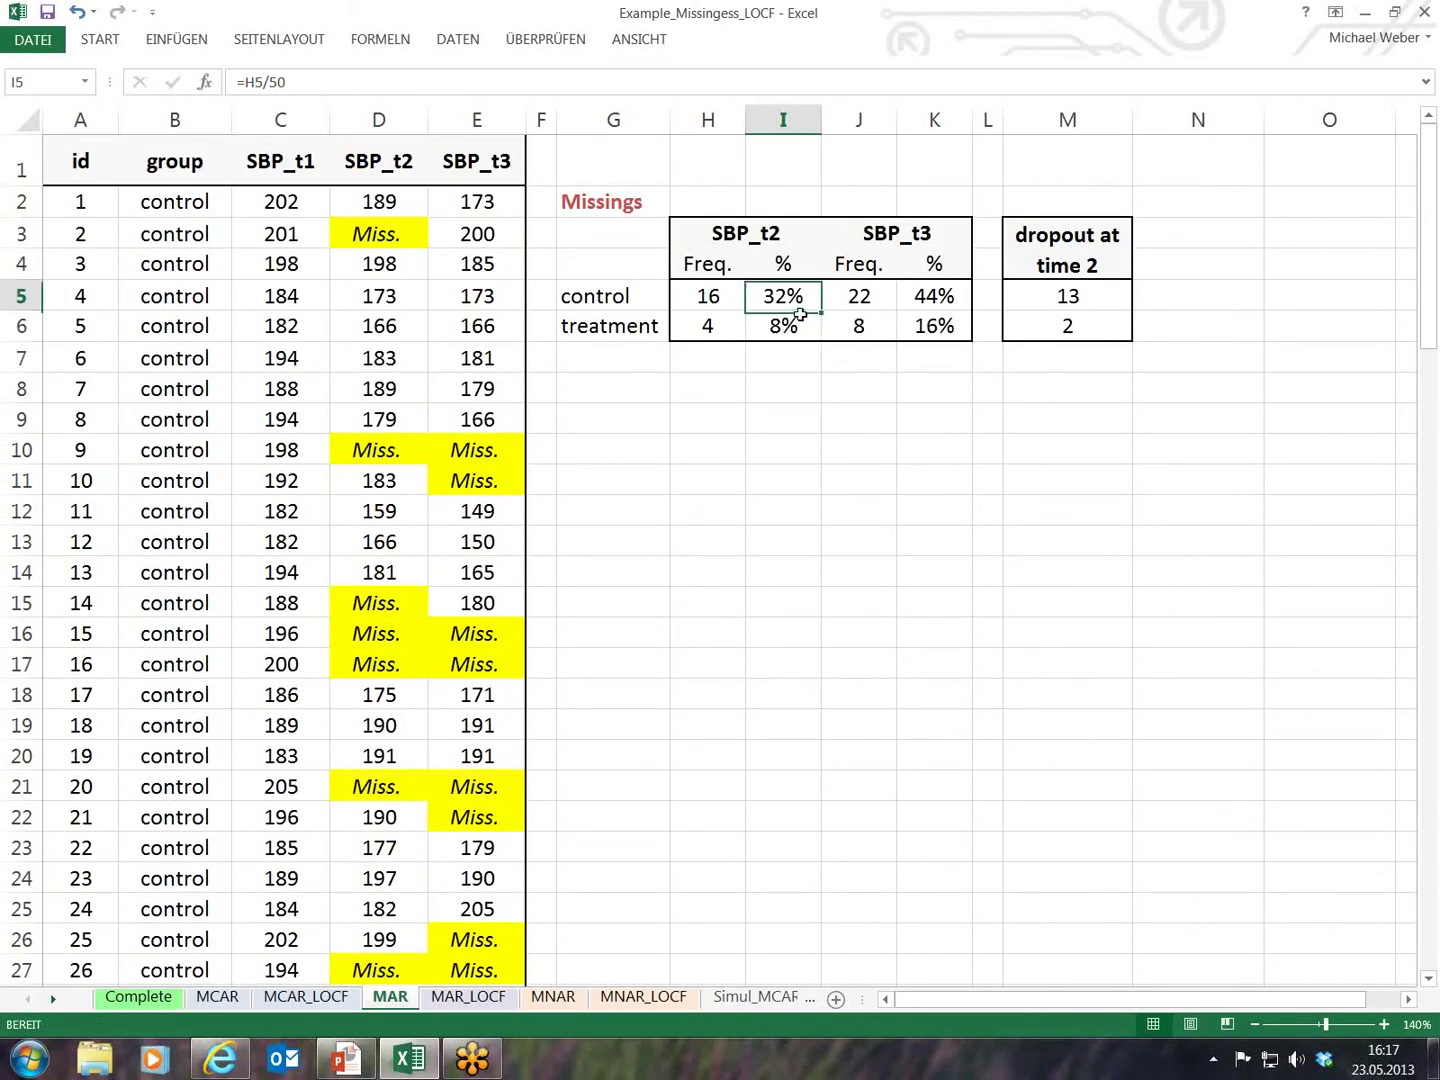
key("Down")
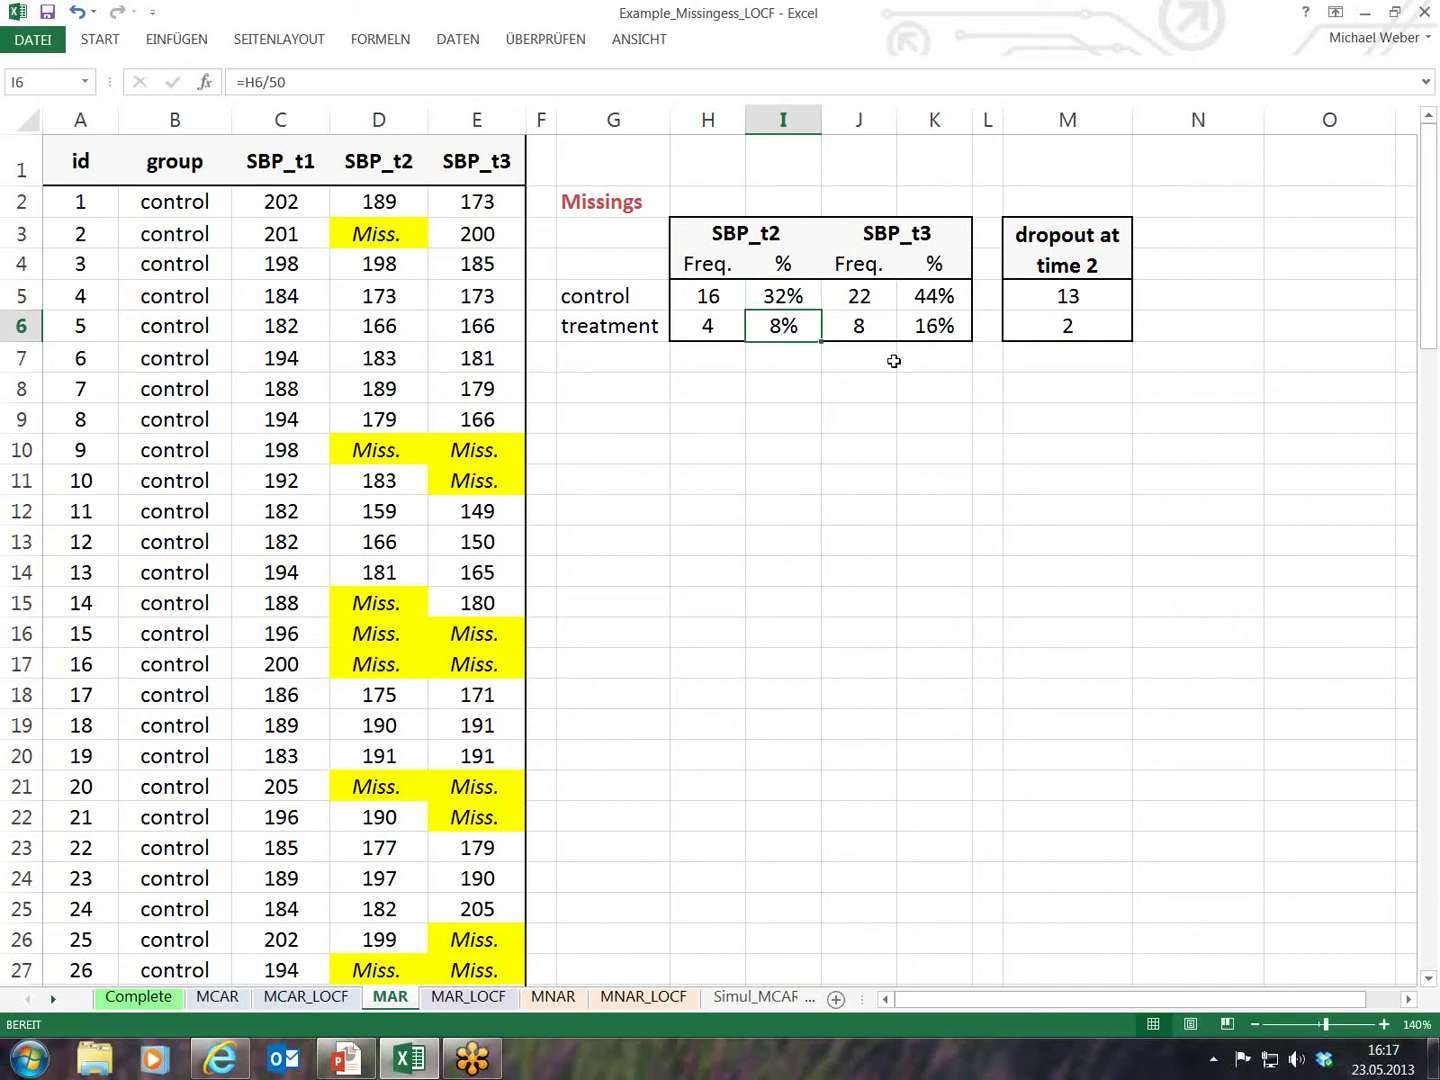
left_click(953, 304)
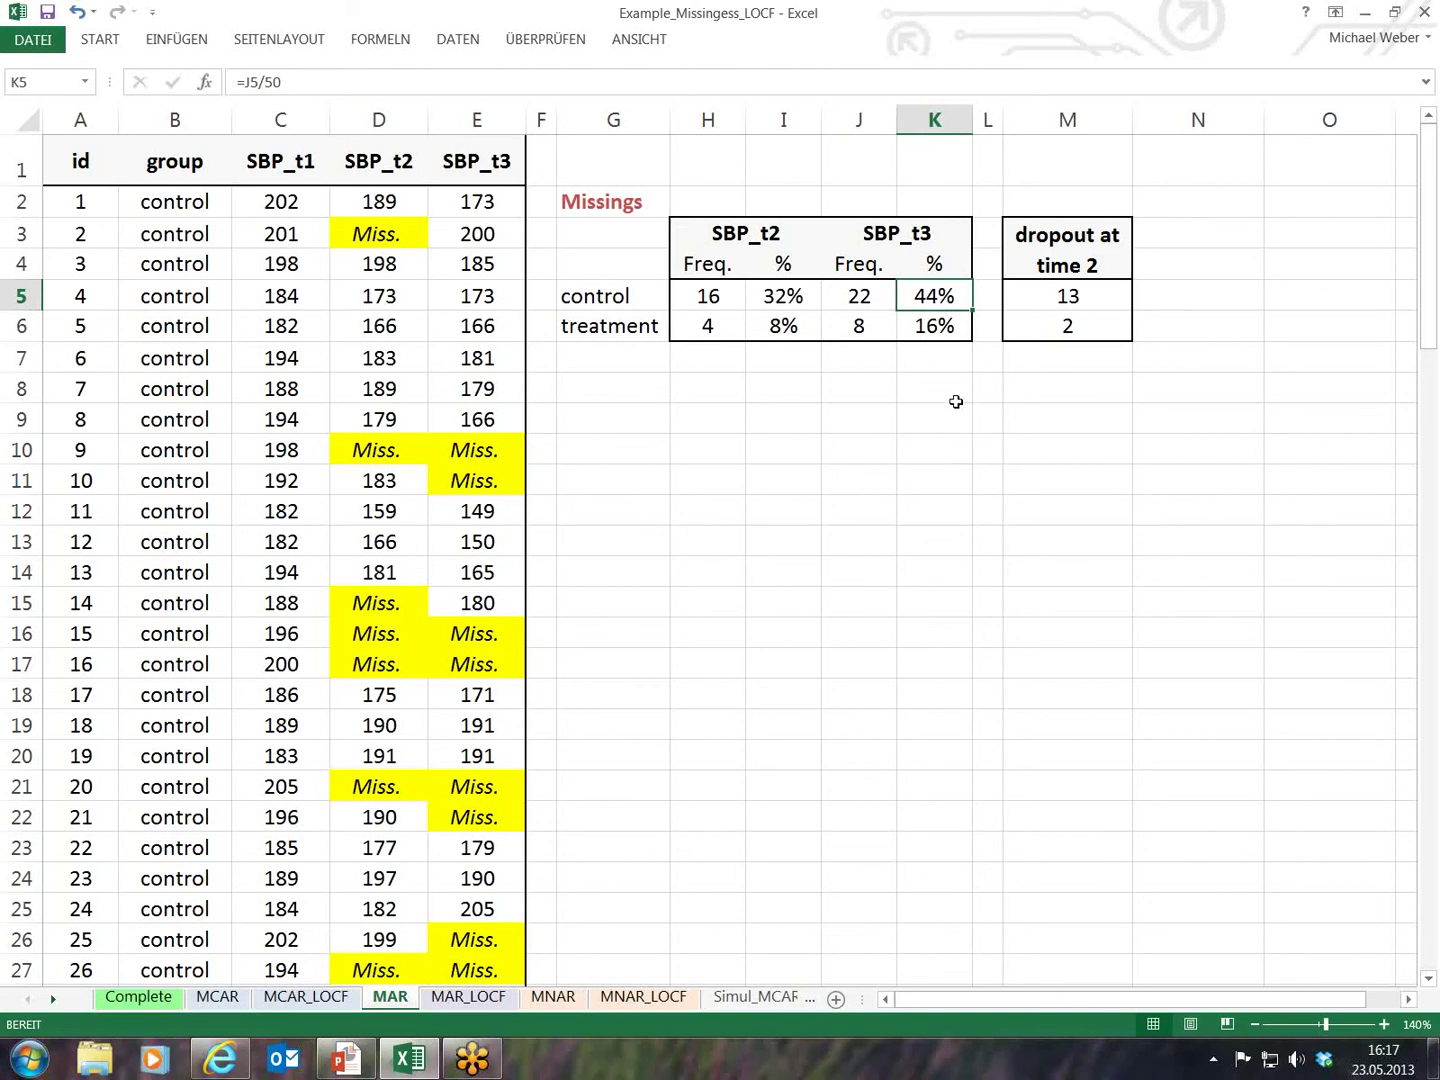
key("Down")
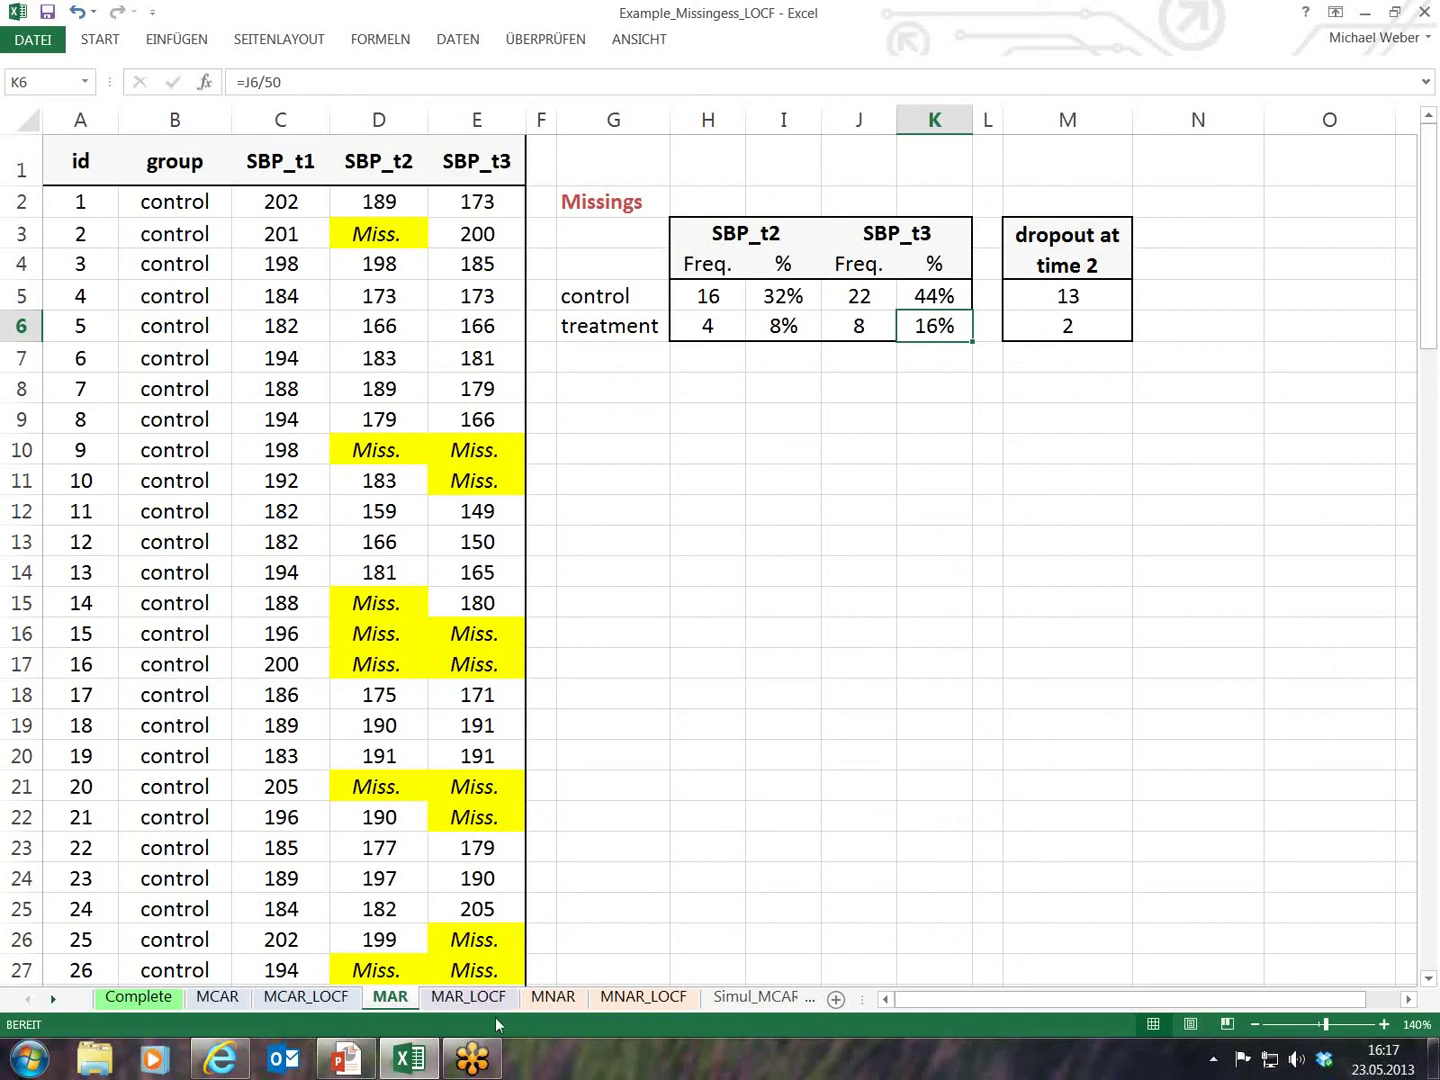
Open the MAR_LOCF sheet and compare the Repeated Measure ANOVA group x time interaction results of the Complete and LOCF analyses.
left_click(468, 996)
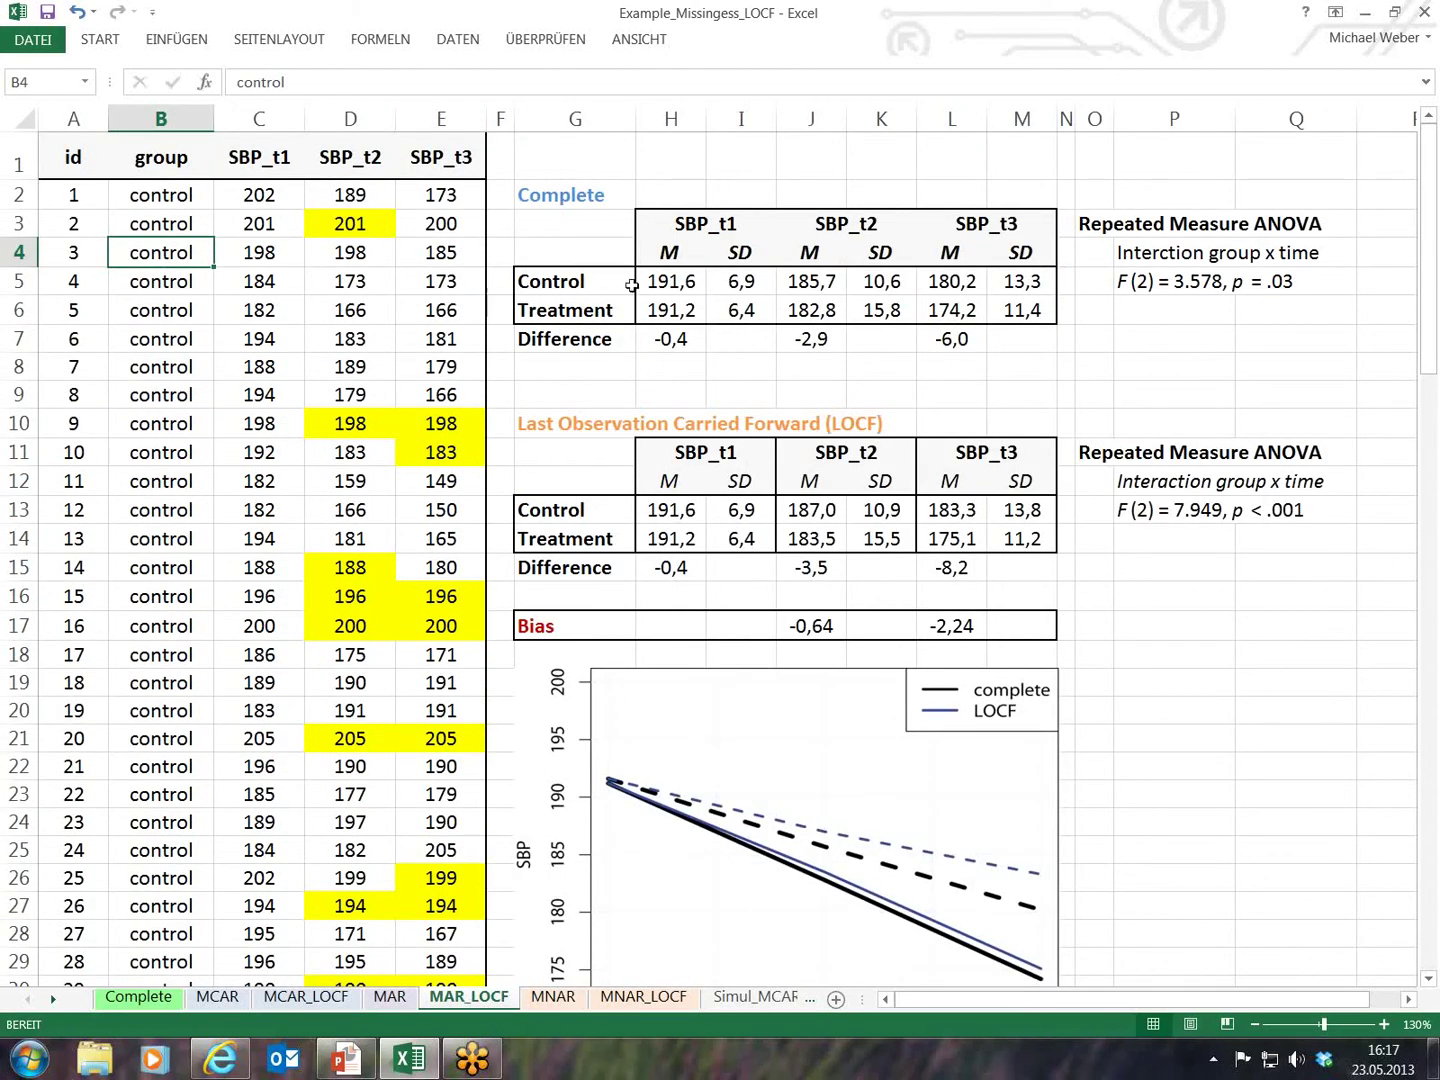
left_click(687, 160)
left_click(1135, 223)
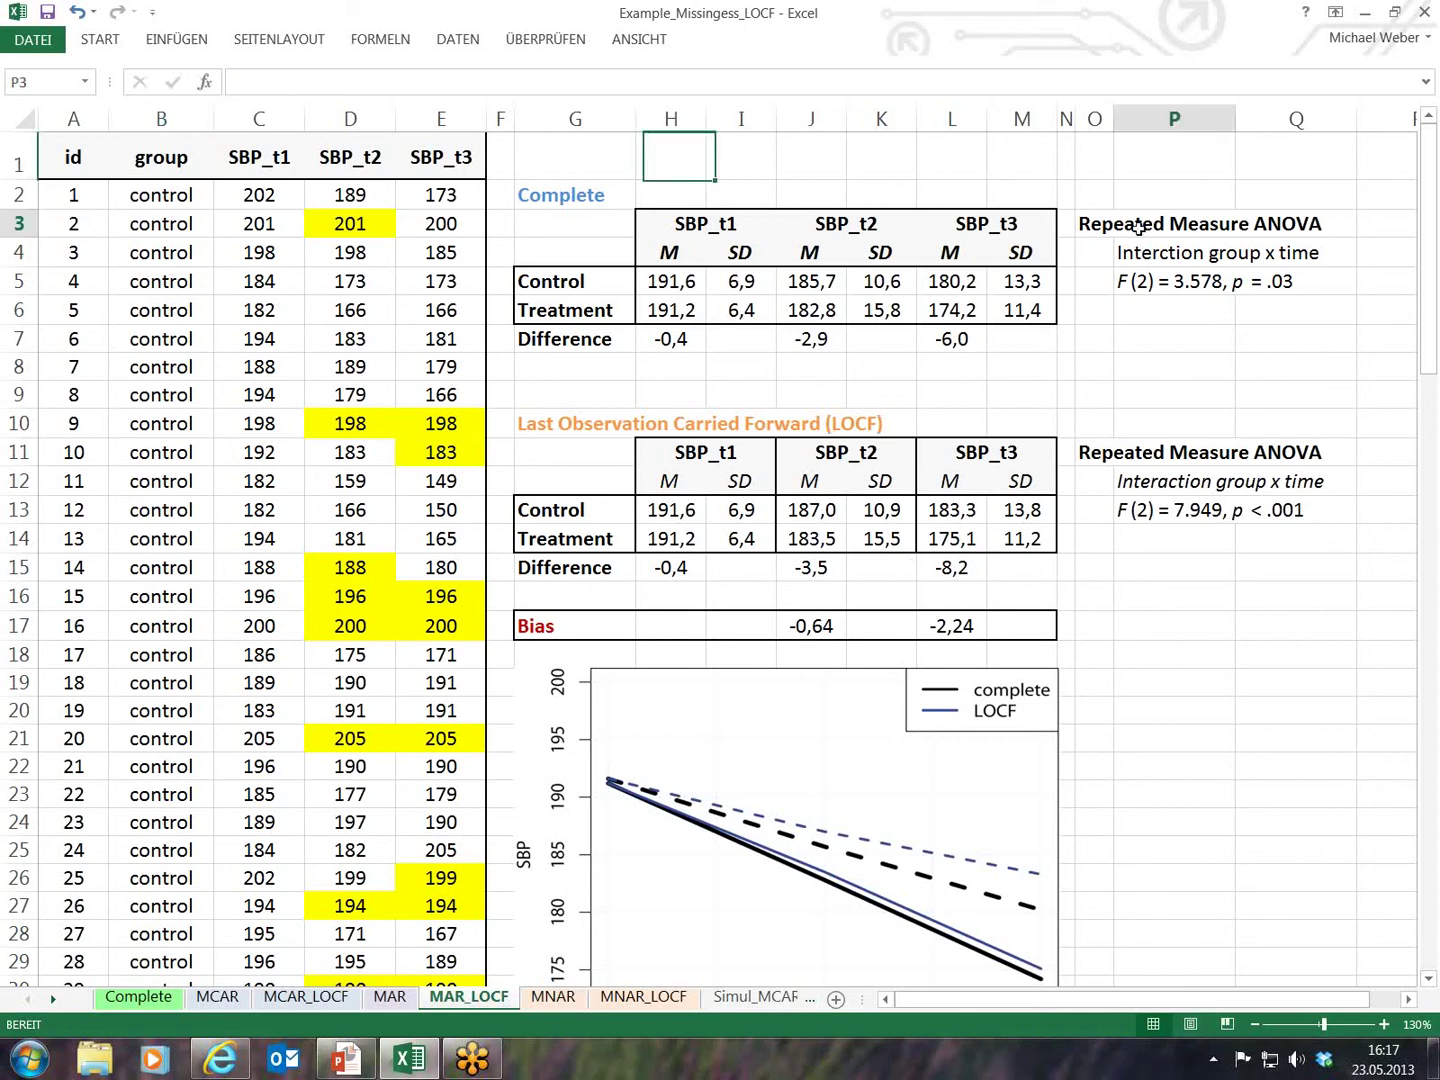
key("Down")
key("Down")
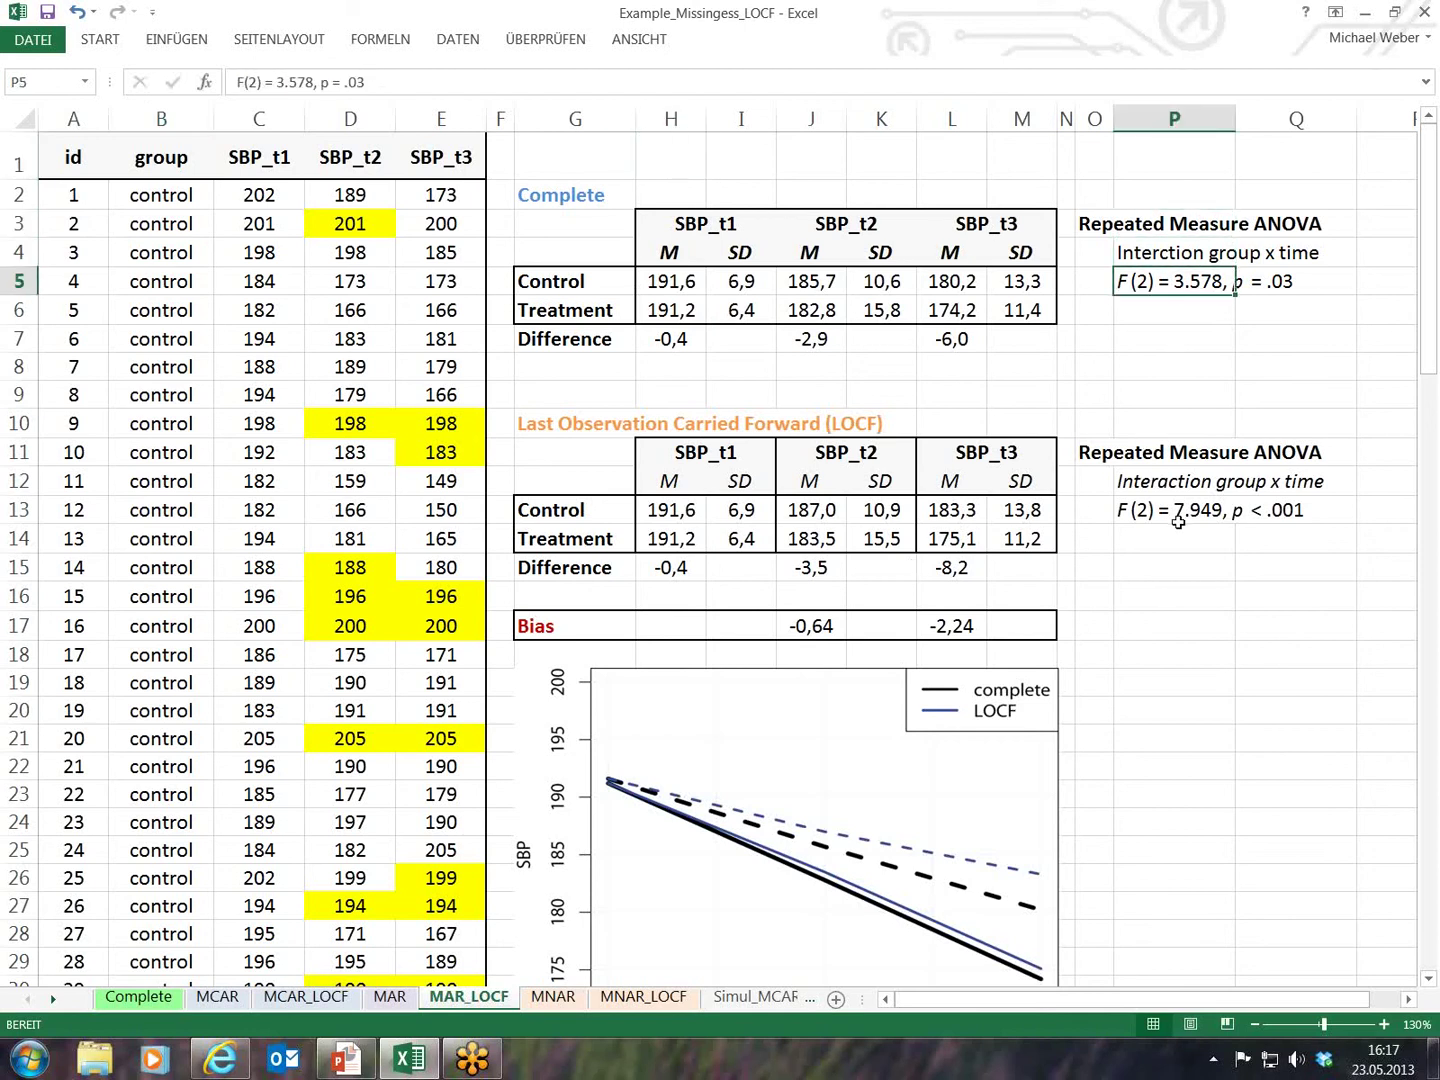
left_click(1155, 512)
left_click(1168, 481)
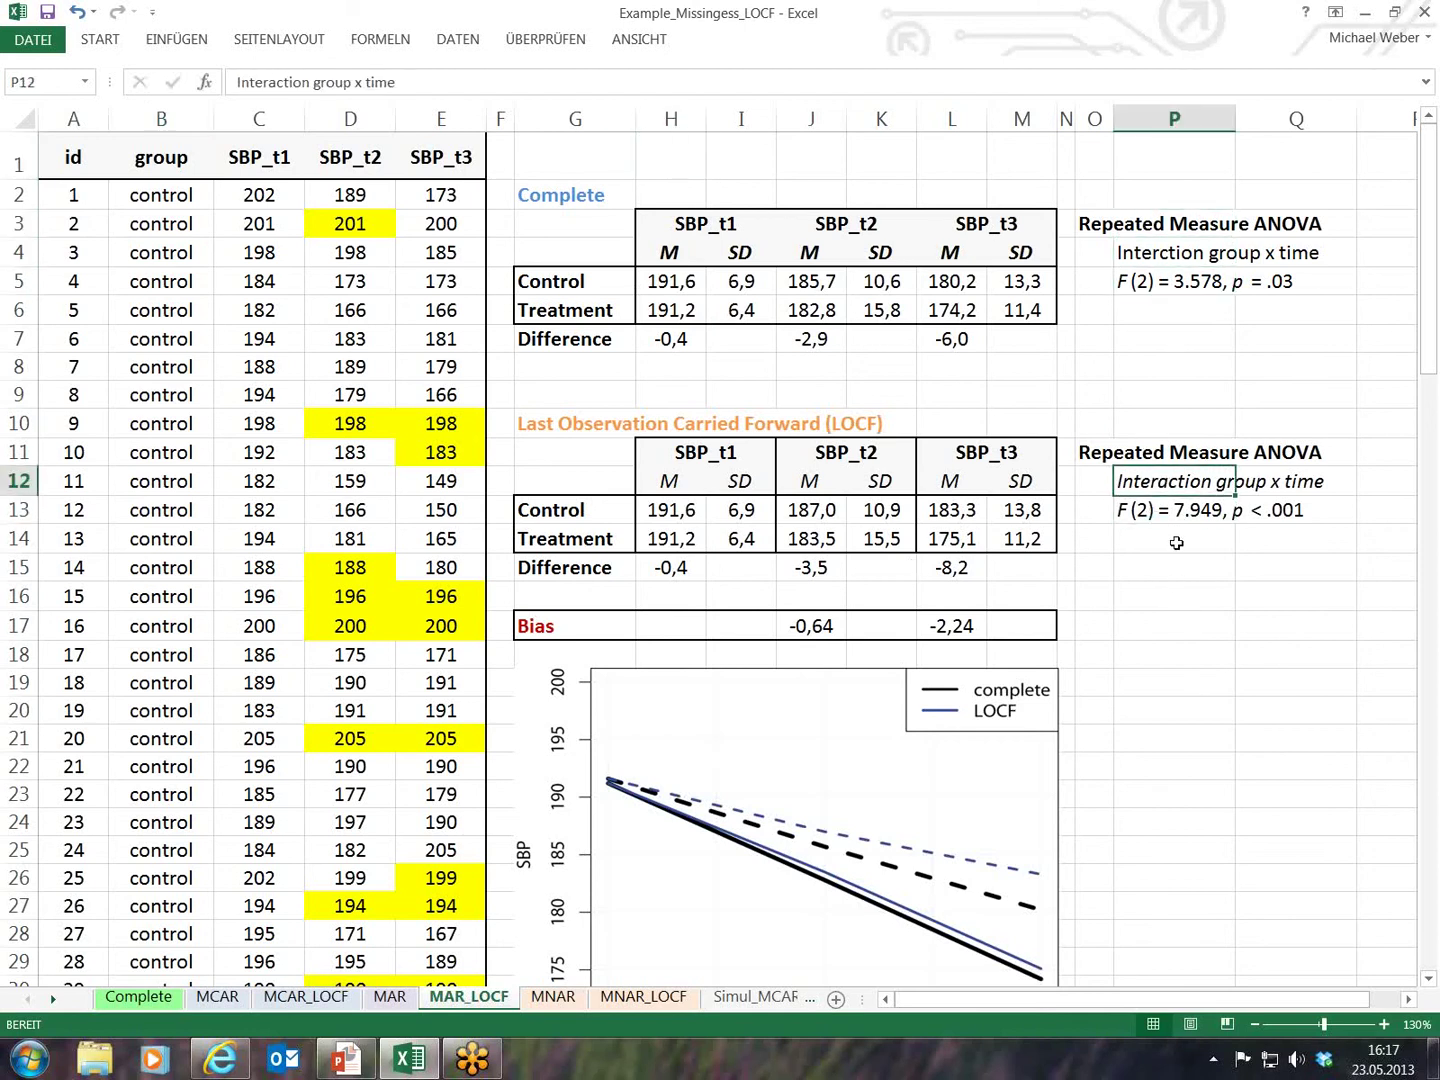
left_click(1211, 522)
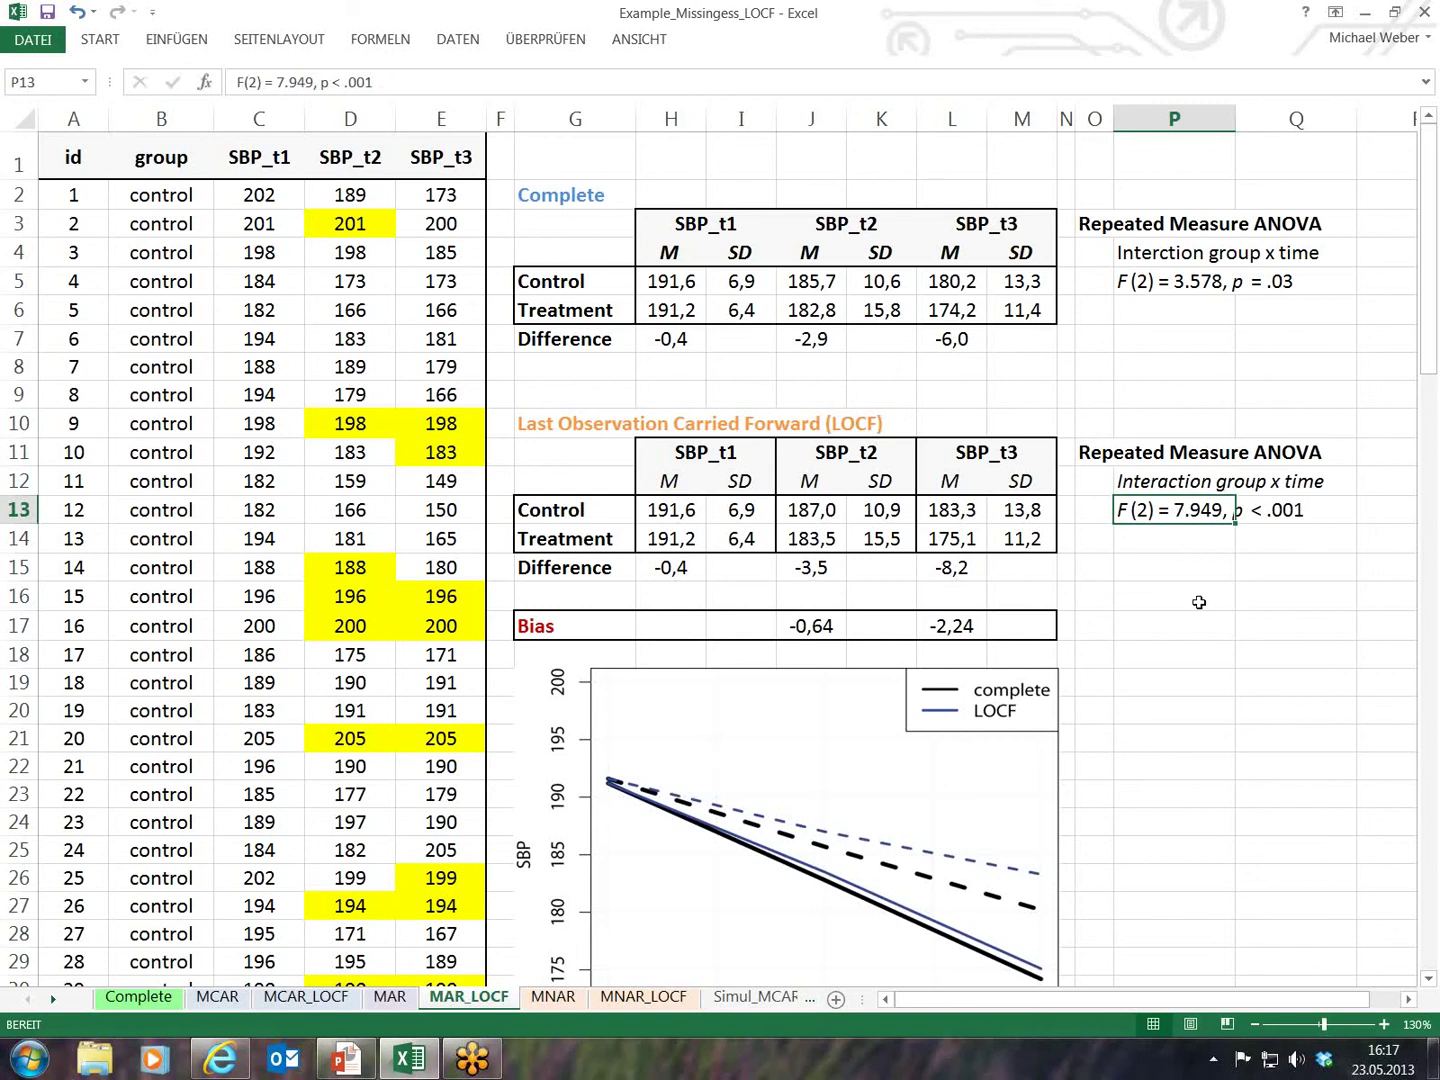
Compare the SBP_t2 group difference in the Complete table with the one in the LOCF table on MAR_LOCF.
scroll(890, 604, "down", 1)
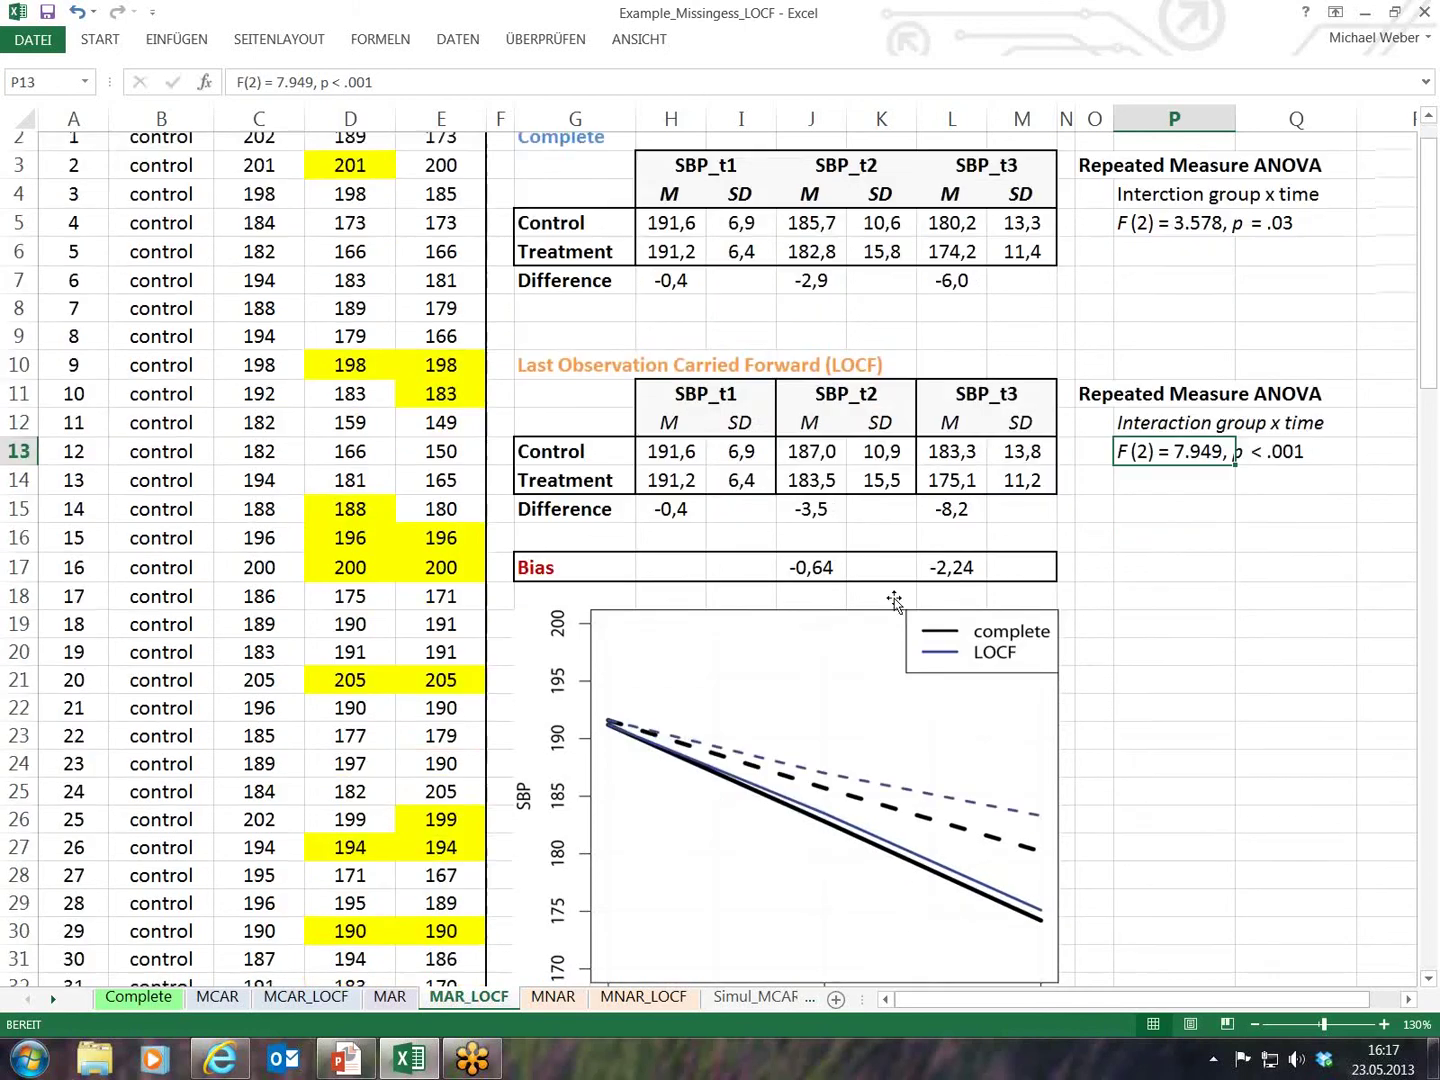
left_click(816, 478)
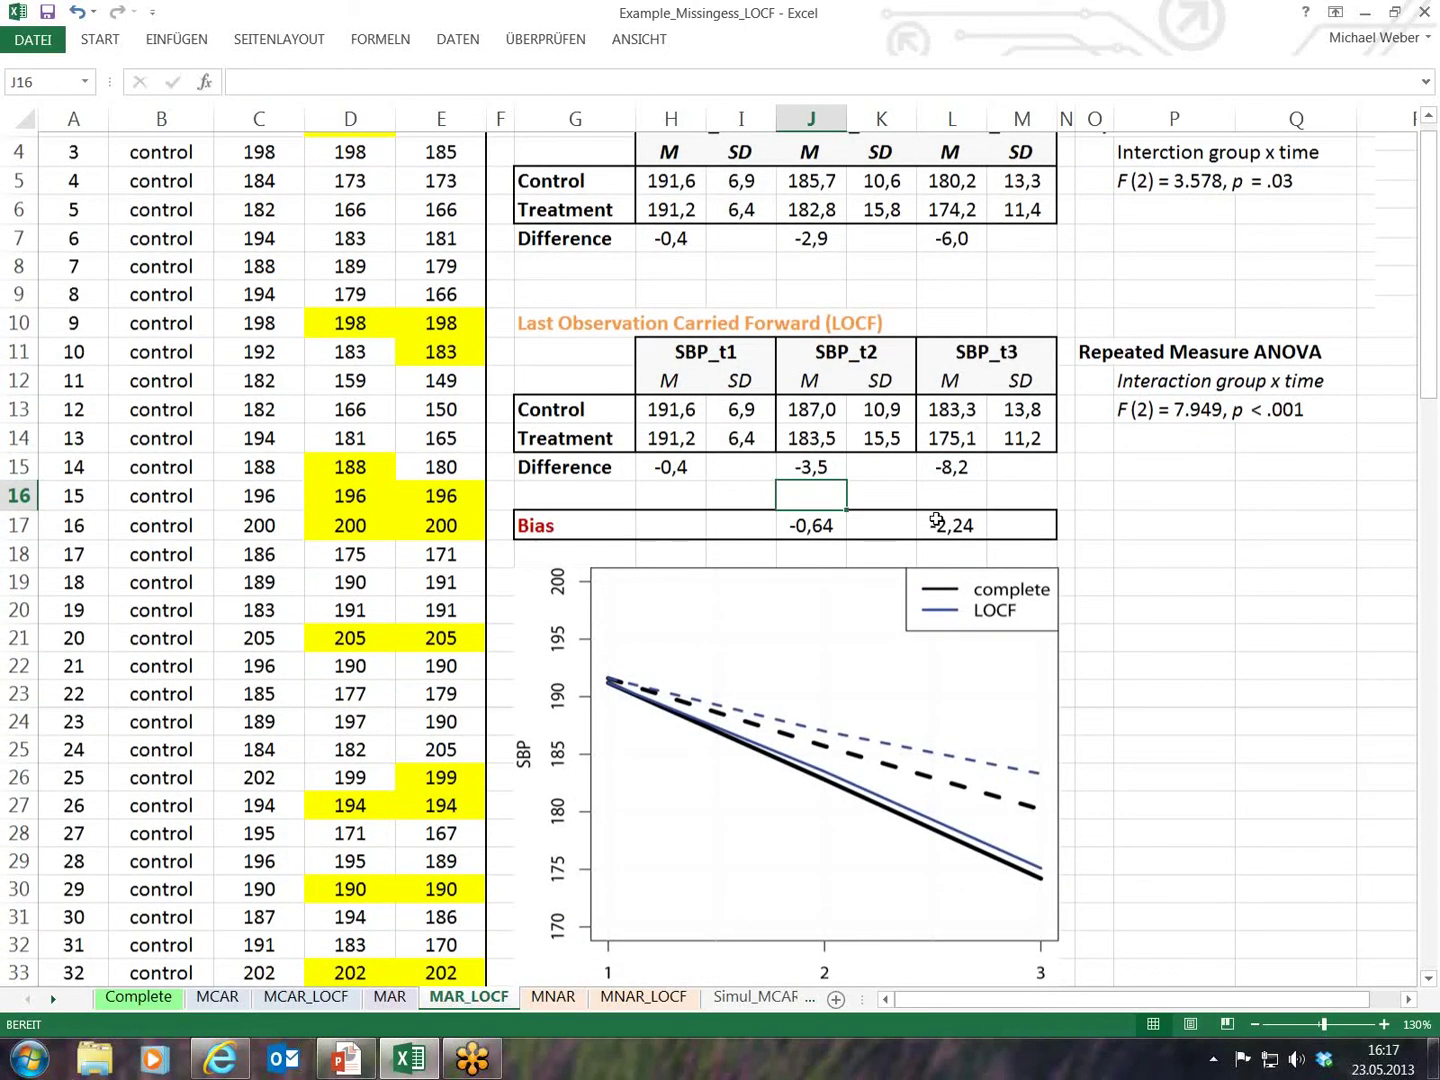
scroll(936, 520, "up", 1)
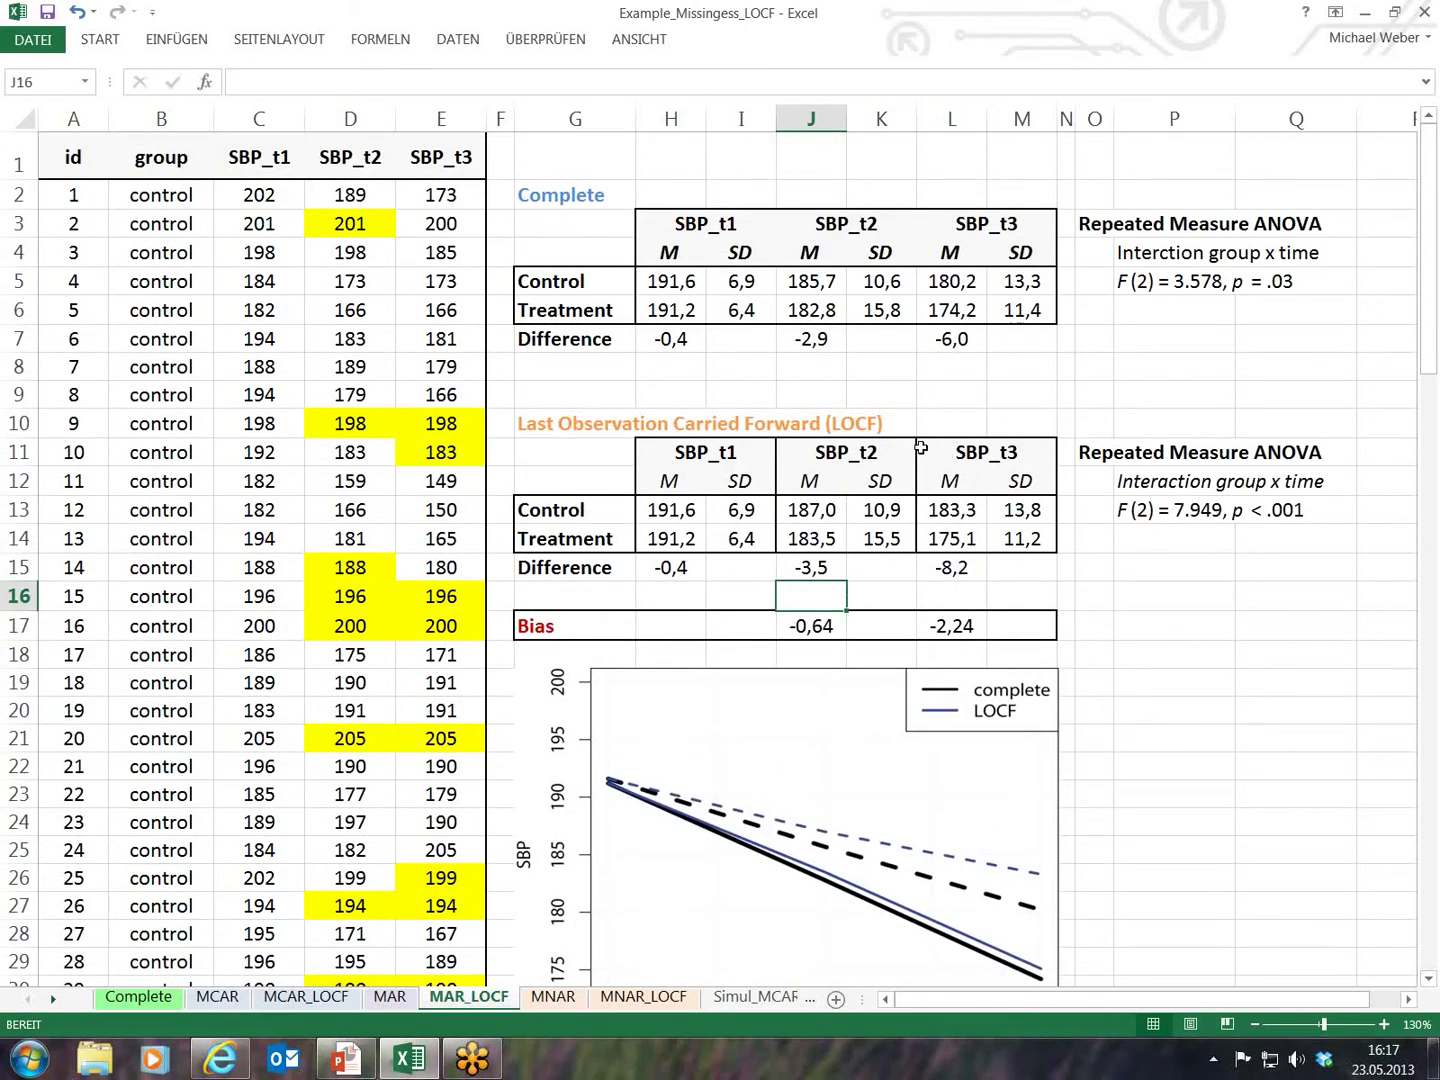
left_click(815, 346)
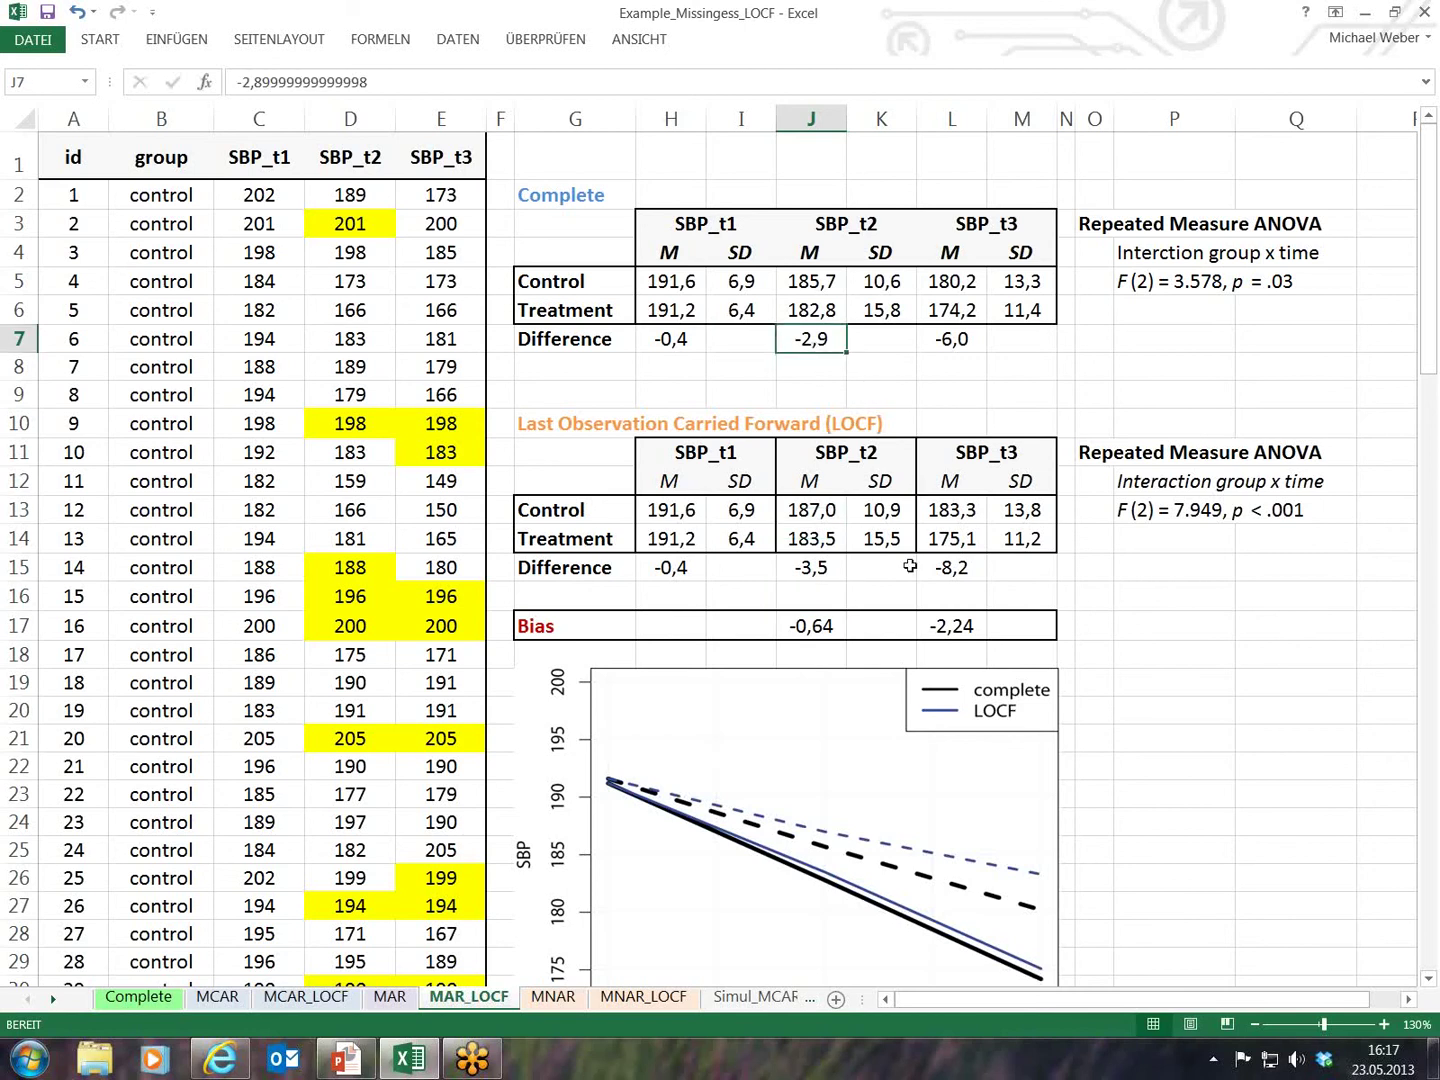
left_click(810, 567)
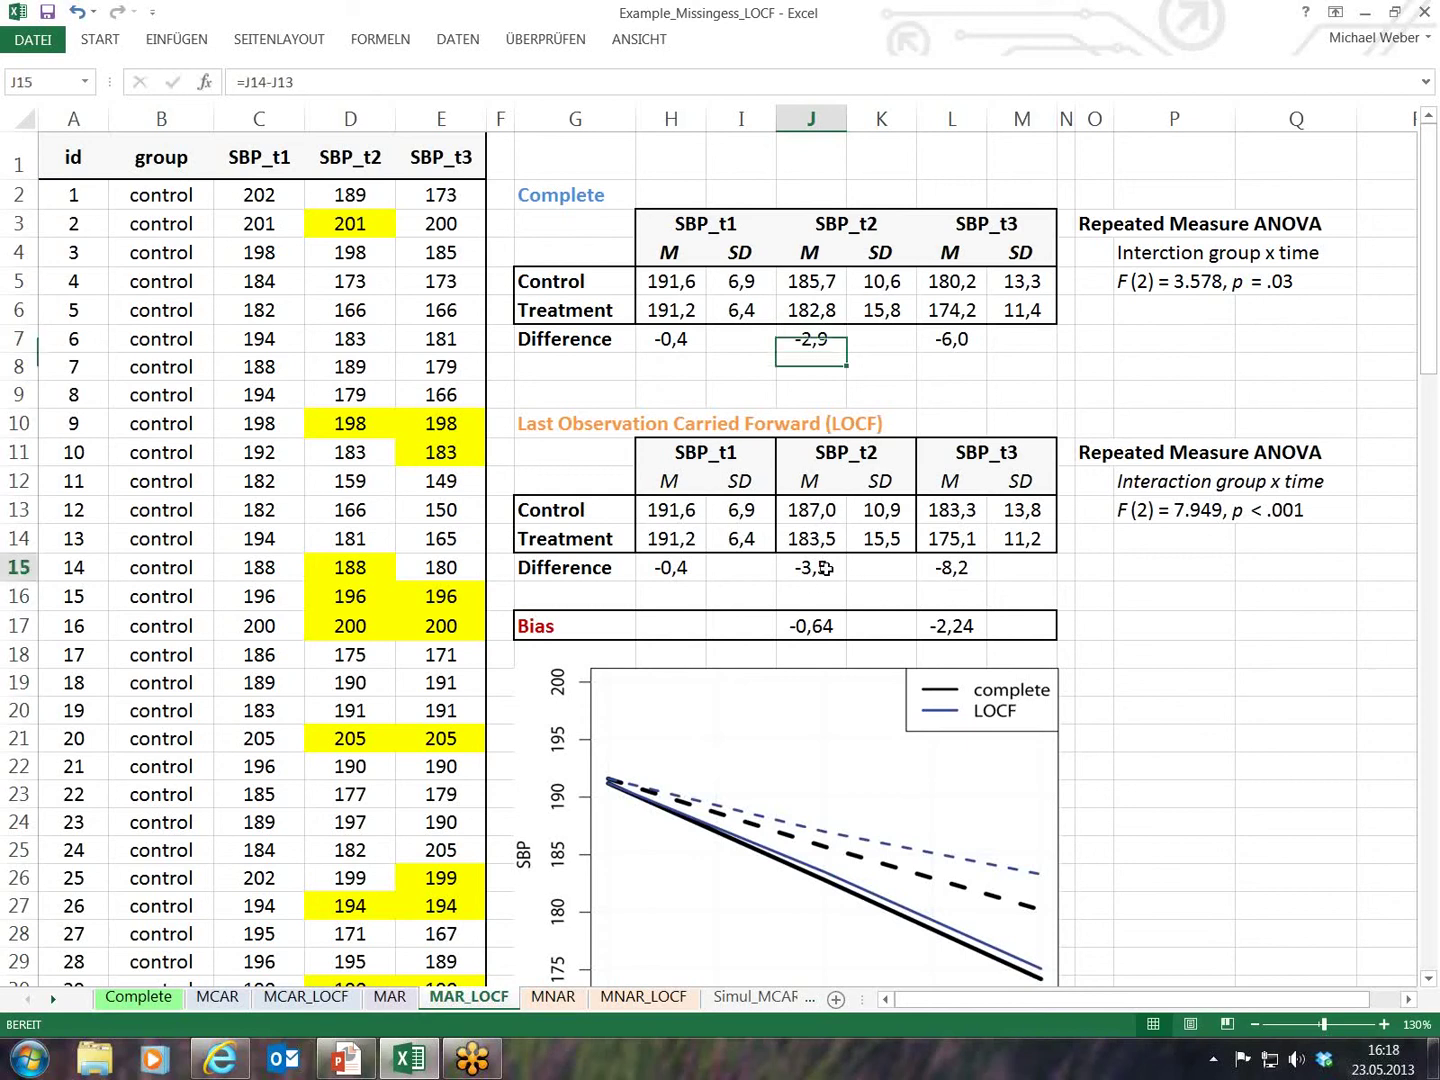
scroll(976, 645, "down", 1)
scroll(977, 644, "down", 1)
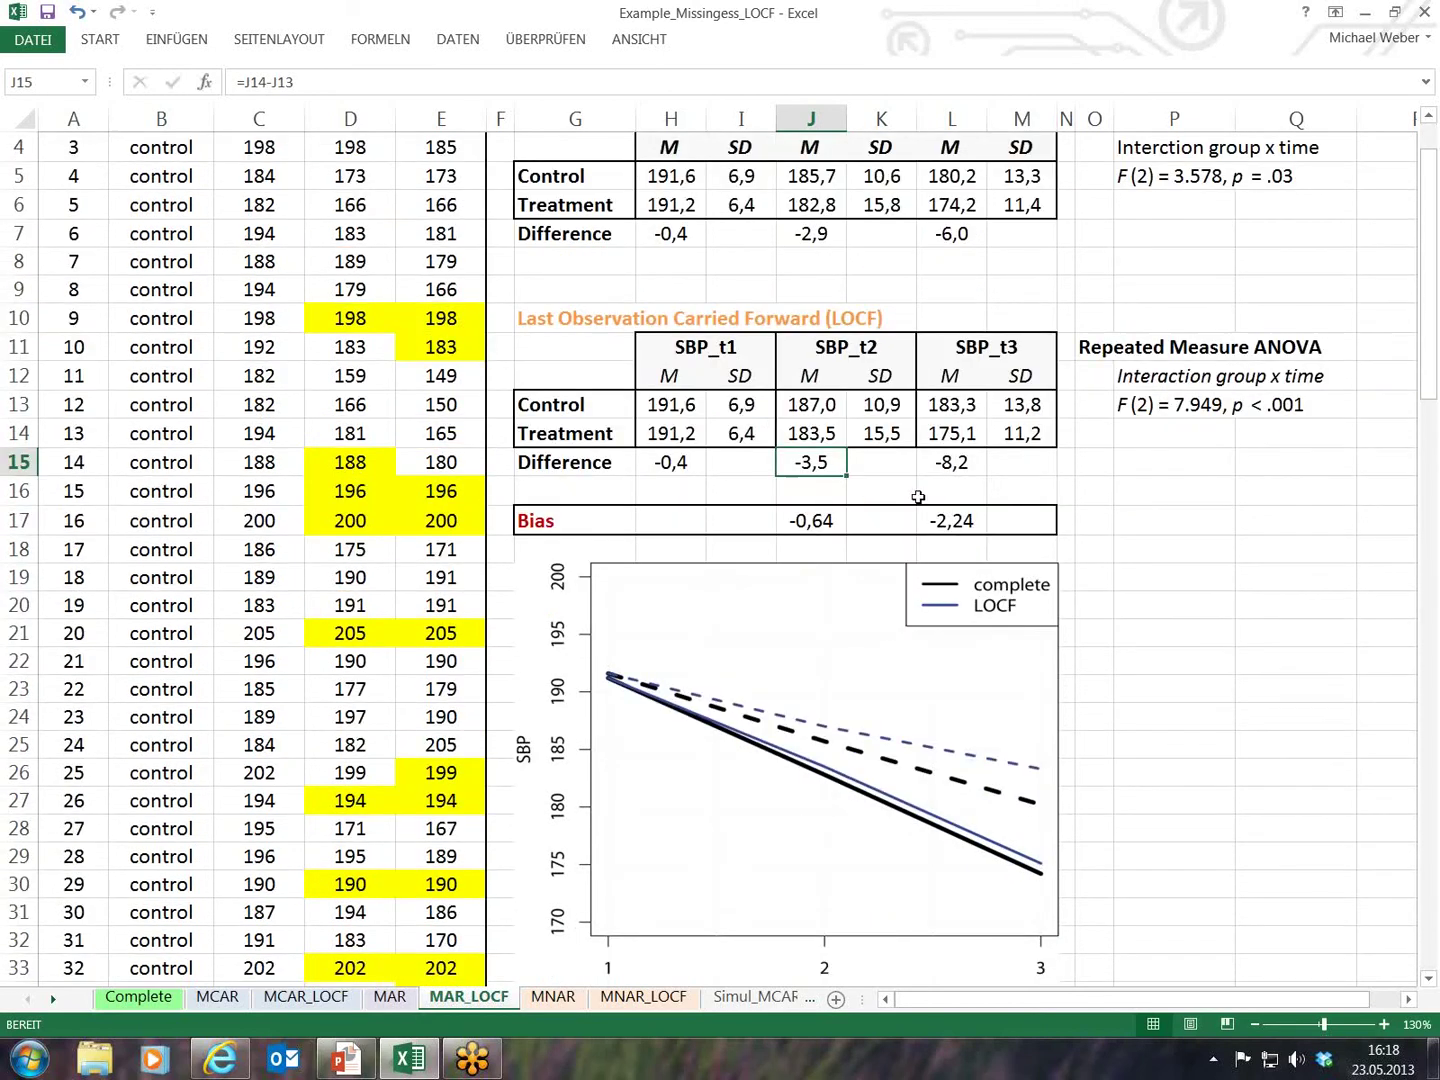
scroll(990, 510, "up", 1)
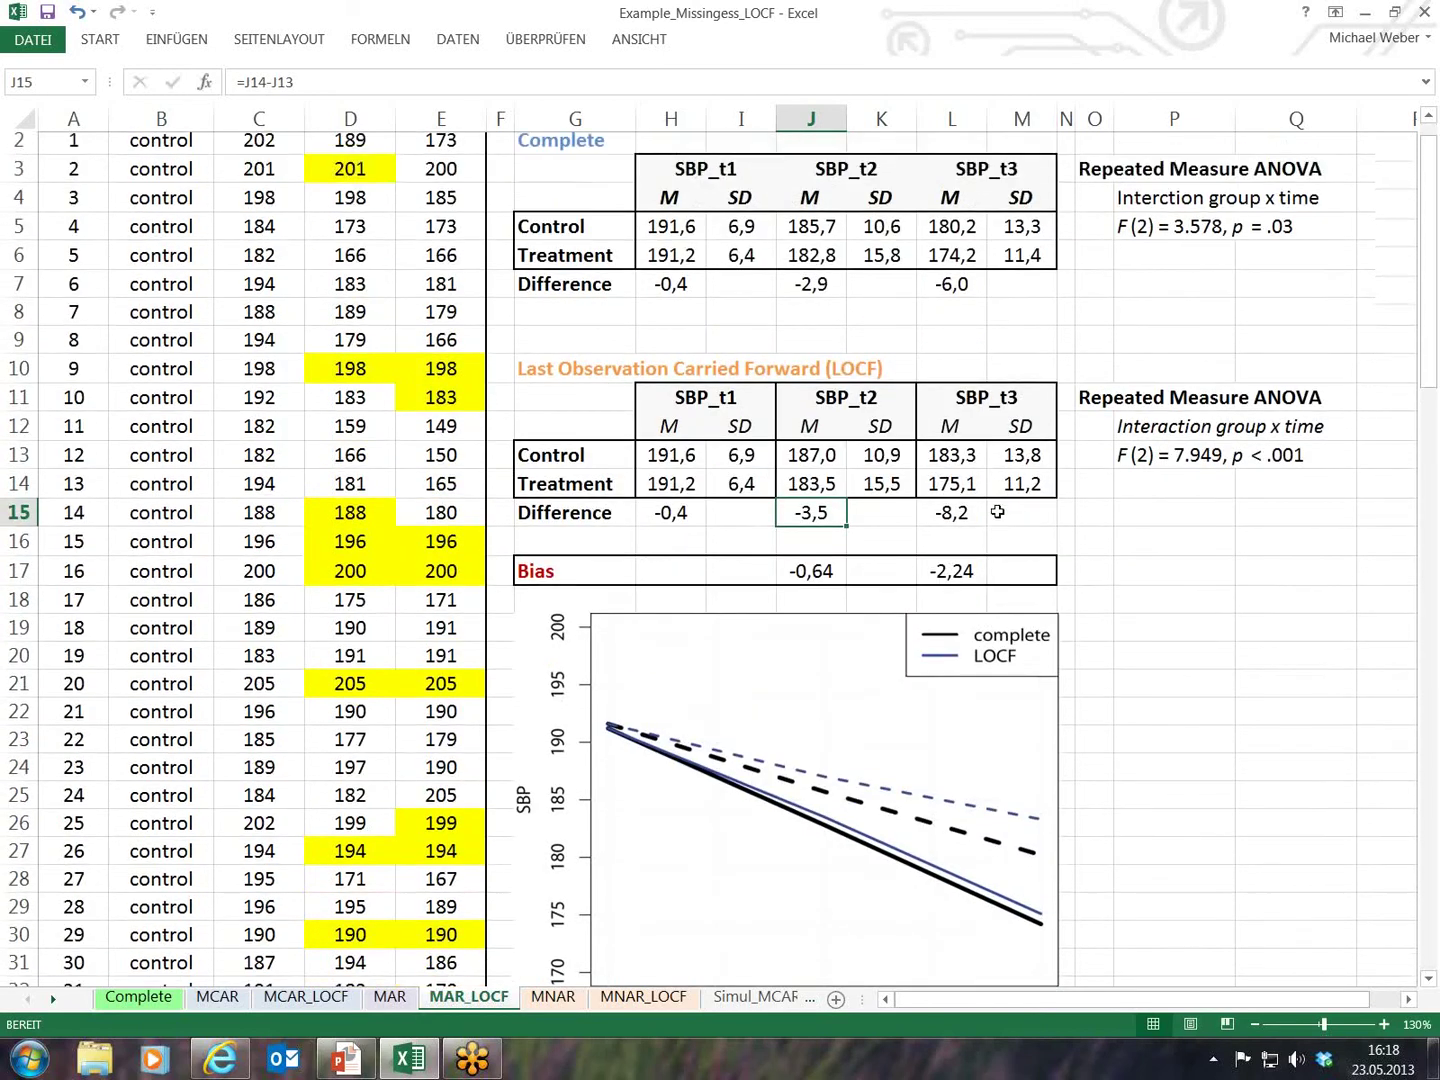
Compare the SBP_t3 group difference in the LOCF table with the one in the Complete table.
left_click(951, 566)
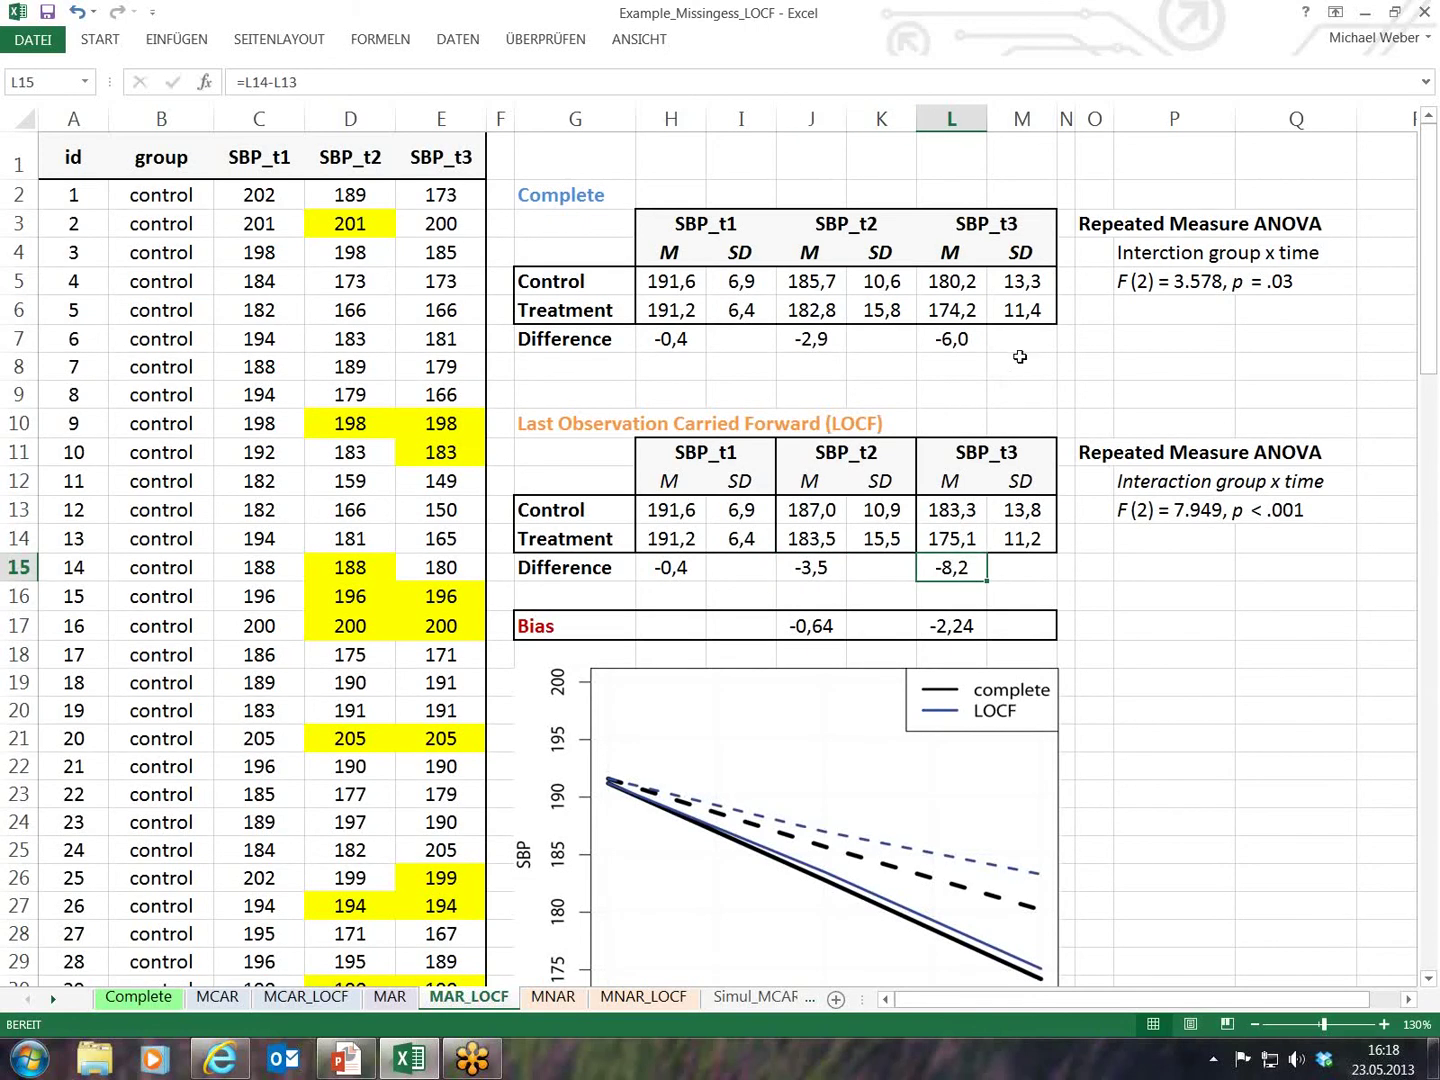
left_click(952, 350)
left_click(952, 570)
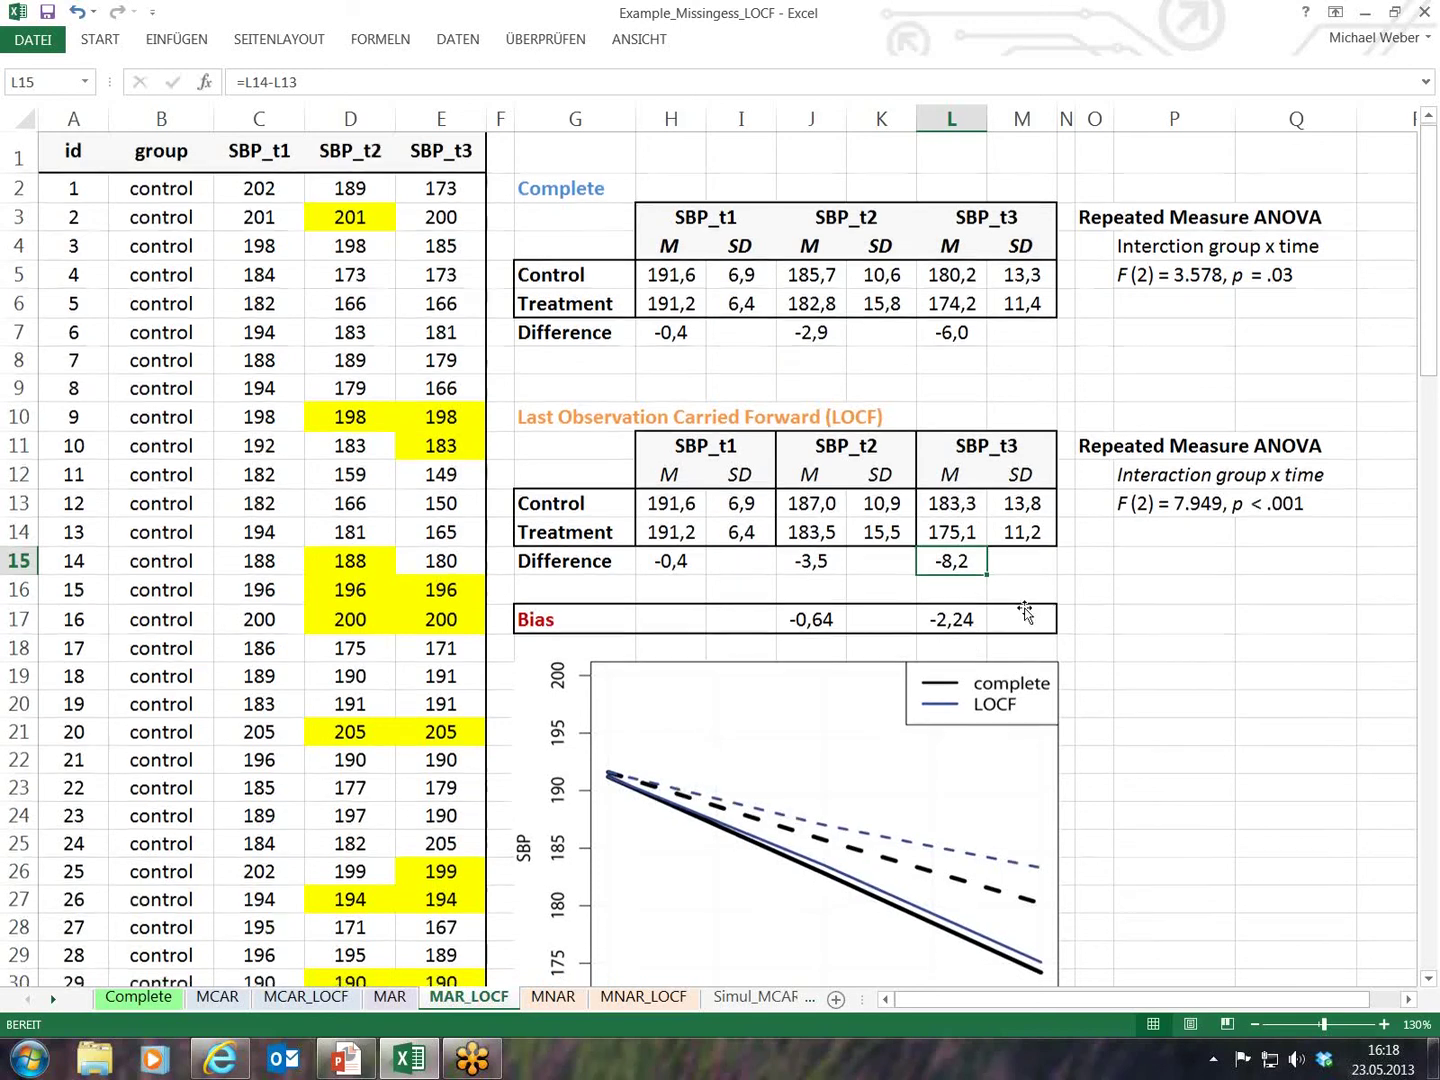
View the whole complete-versus-LOCF line chart on MAR_LOCF, then return to the summary tables.
scroll(1050, 604, "down", 2)
scroll(1134, 779, "down", 2)
left_click(915, 495)
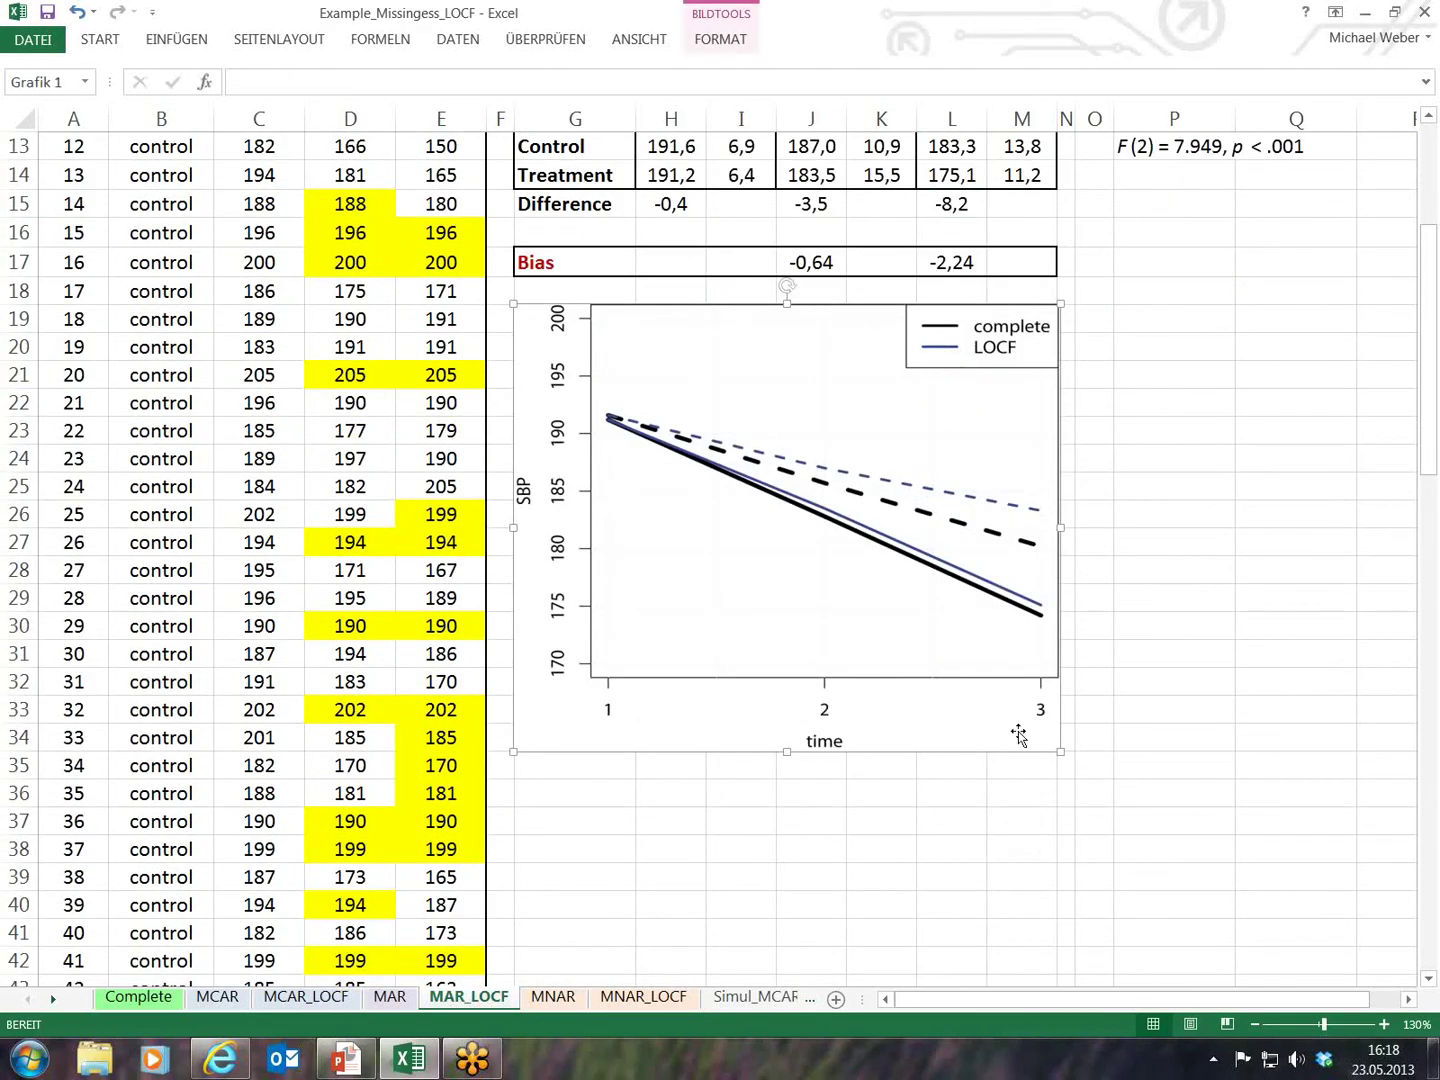
scroll(1069, 858, "up", 1)
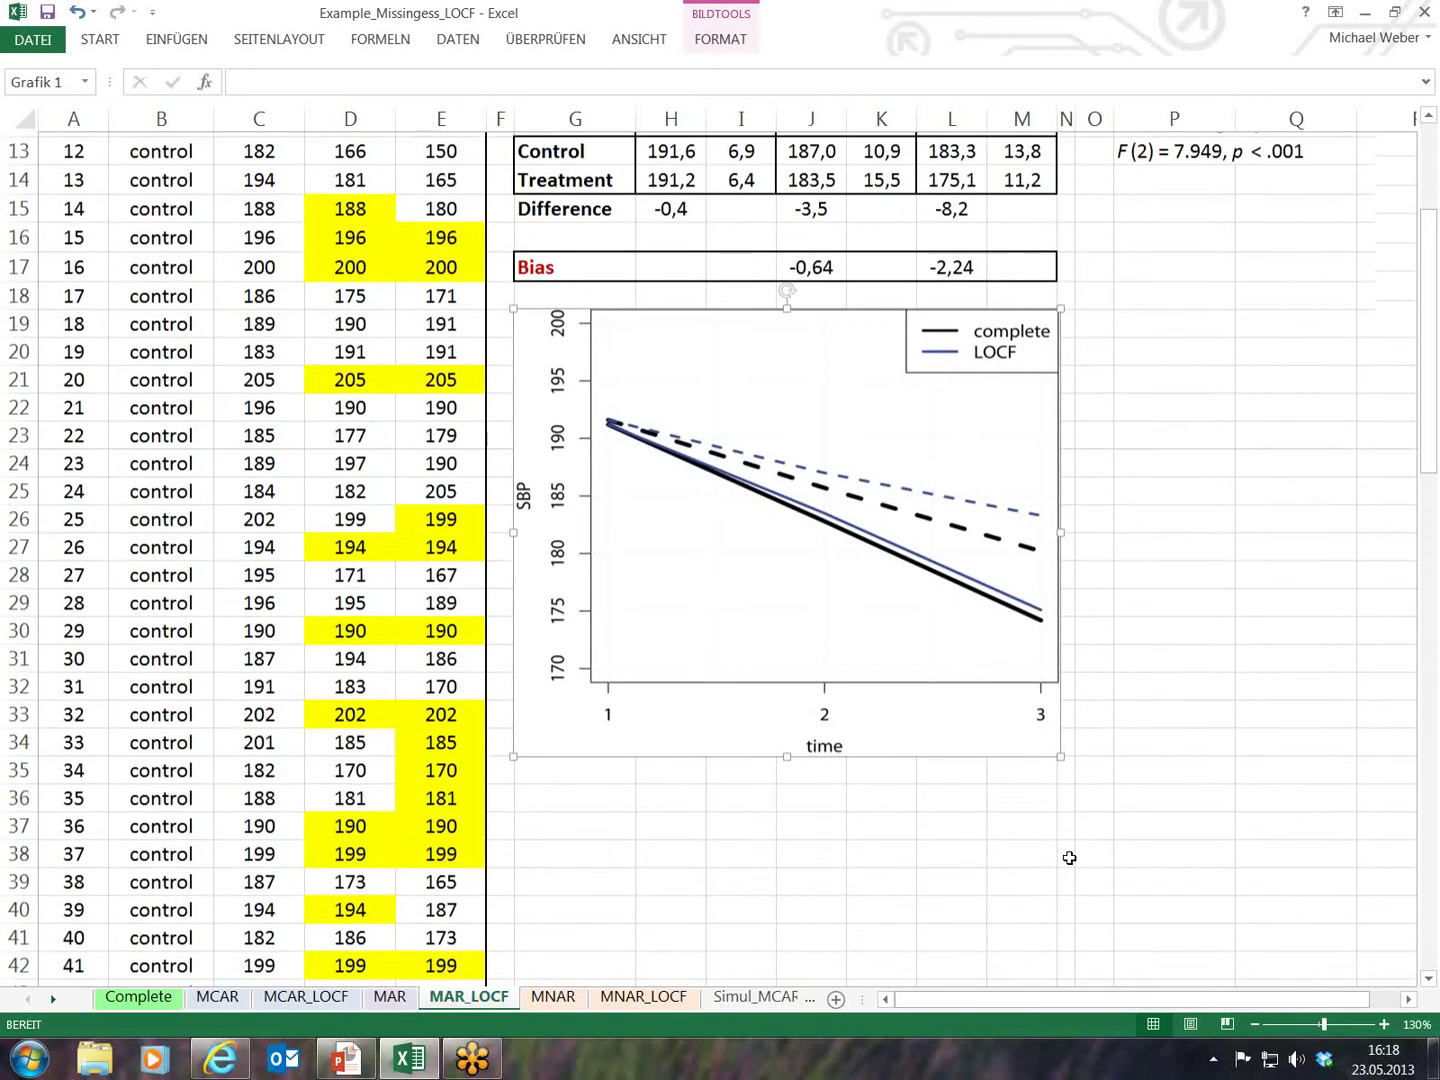
scroll(1069, 859, "up", 4)
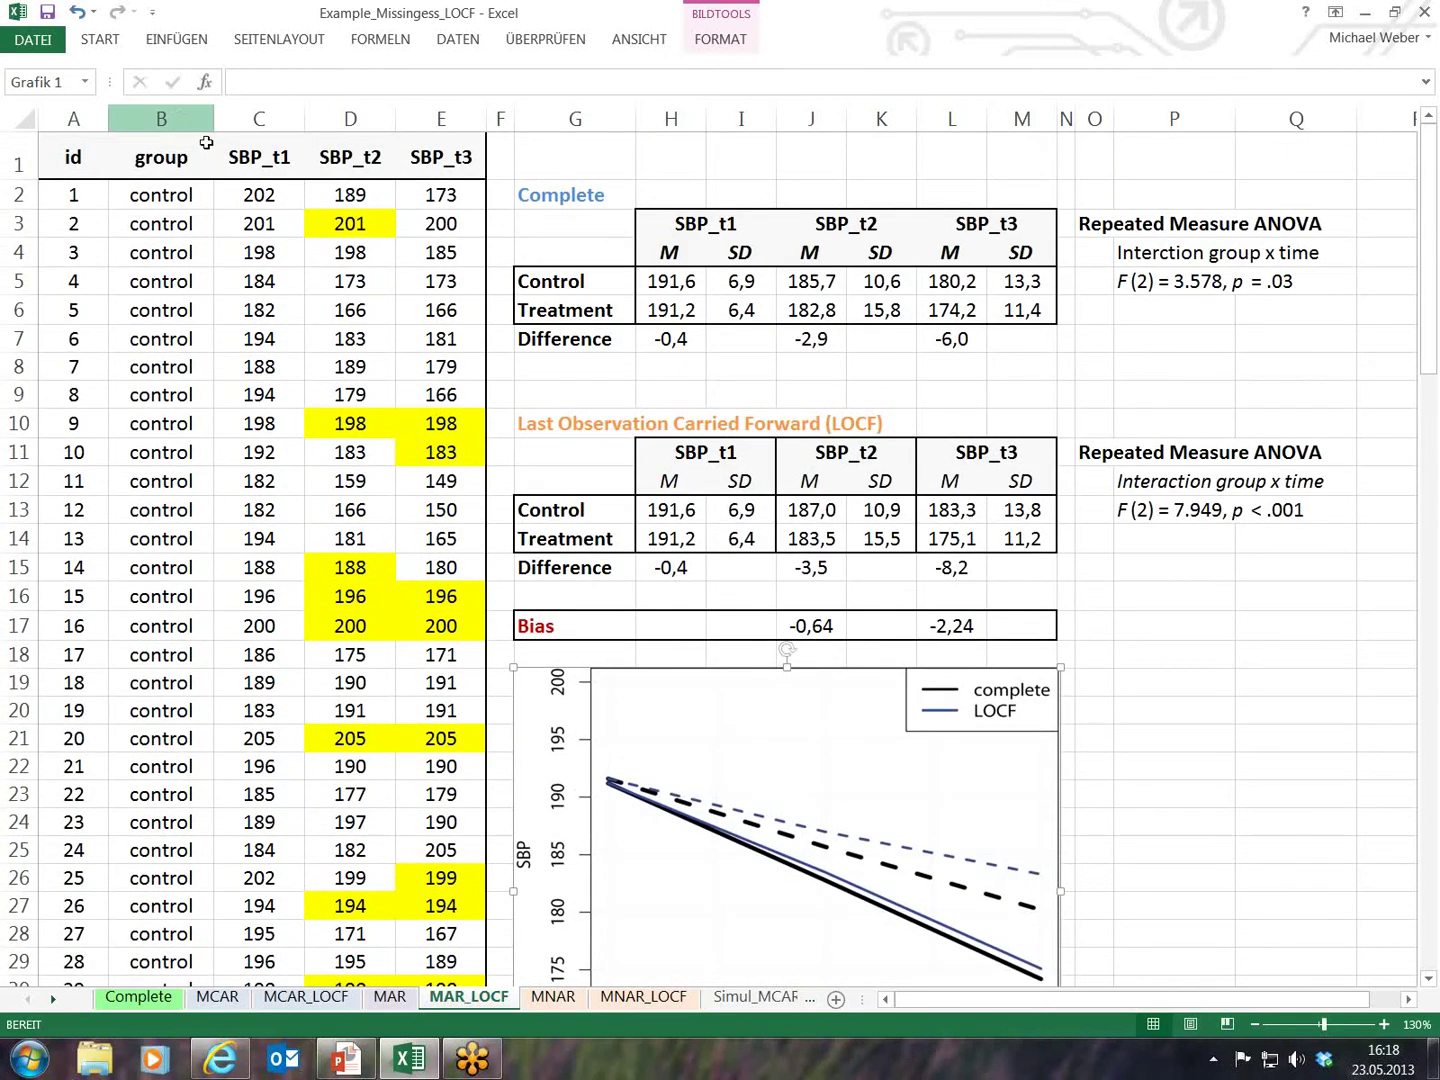
scroll(910, 601, "down", 1)
scroll(911, 600, "up", 1)
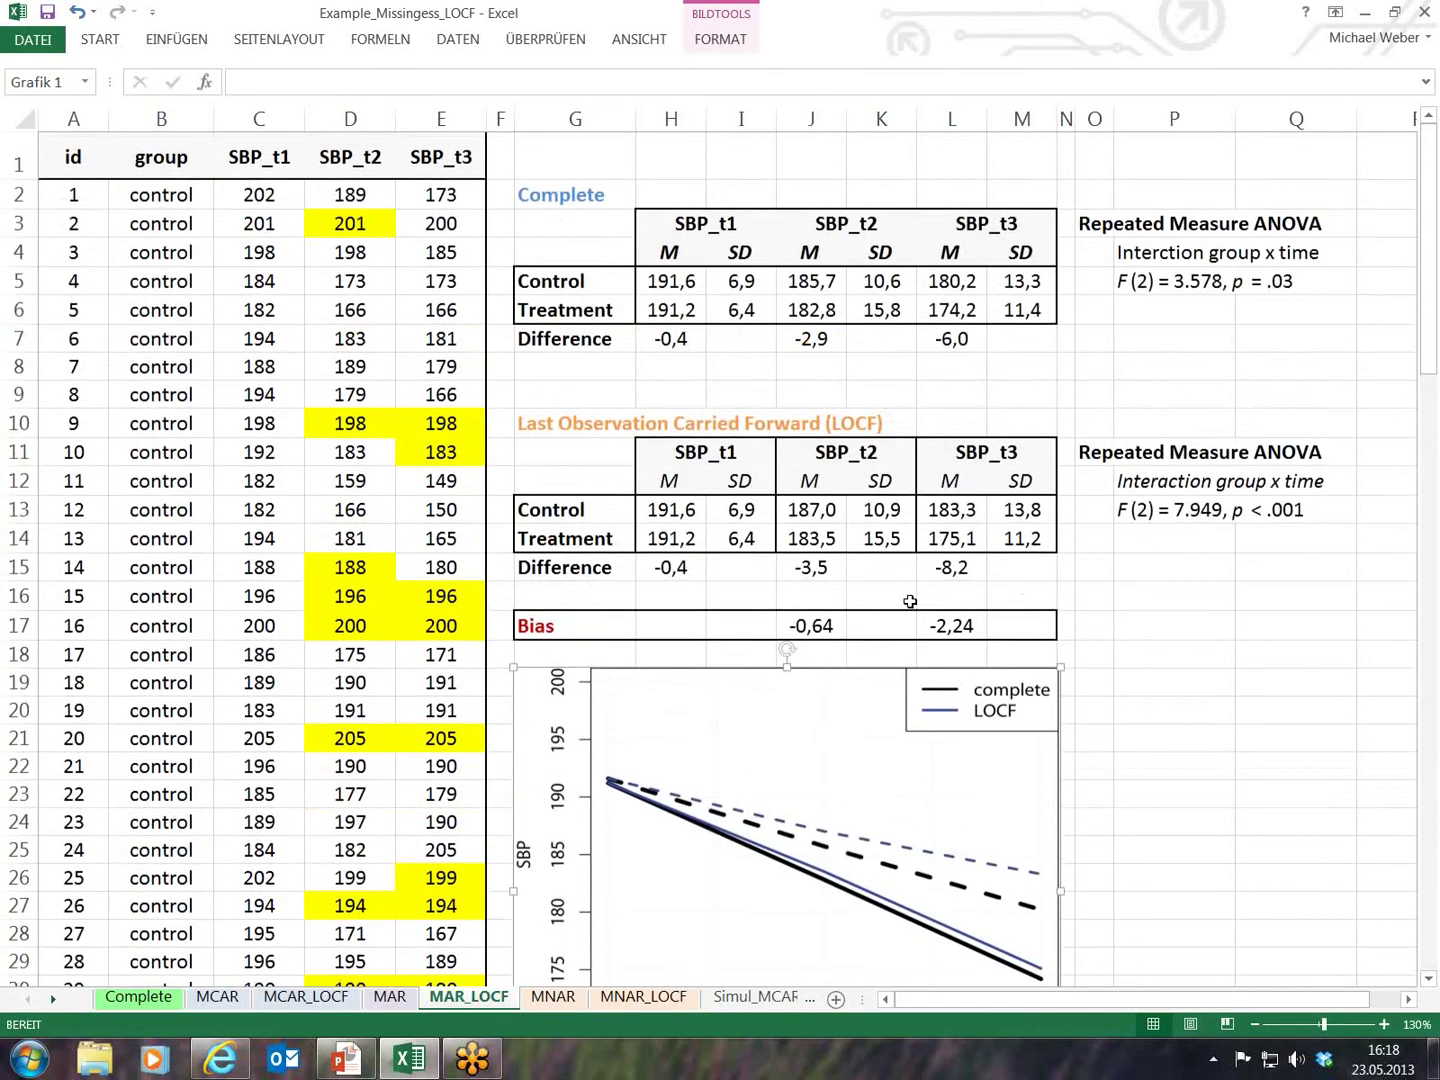
Open the MNAR sheet and examine the SBP_t2 column and the Missings table by group.
left_click(554, 996)
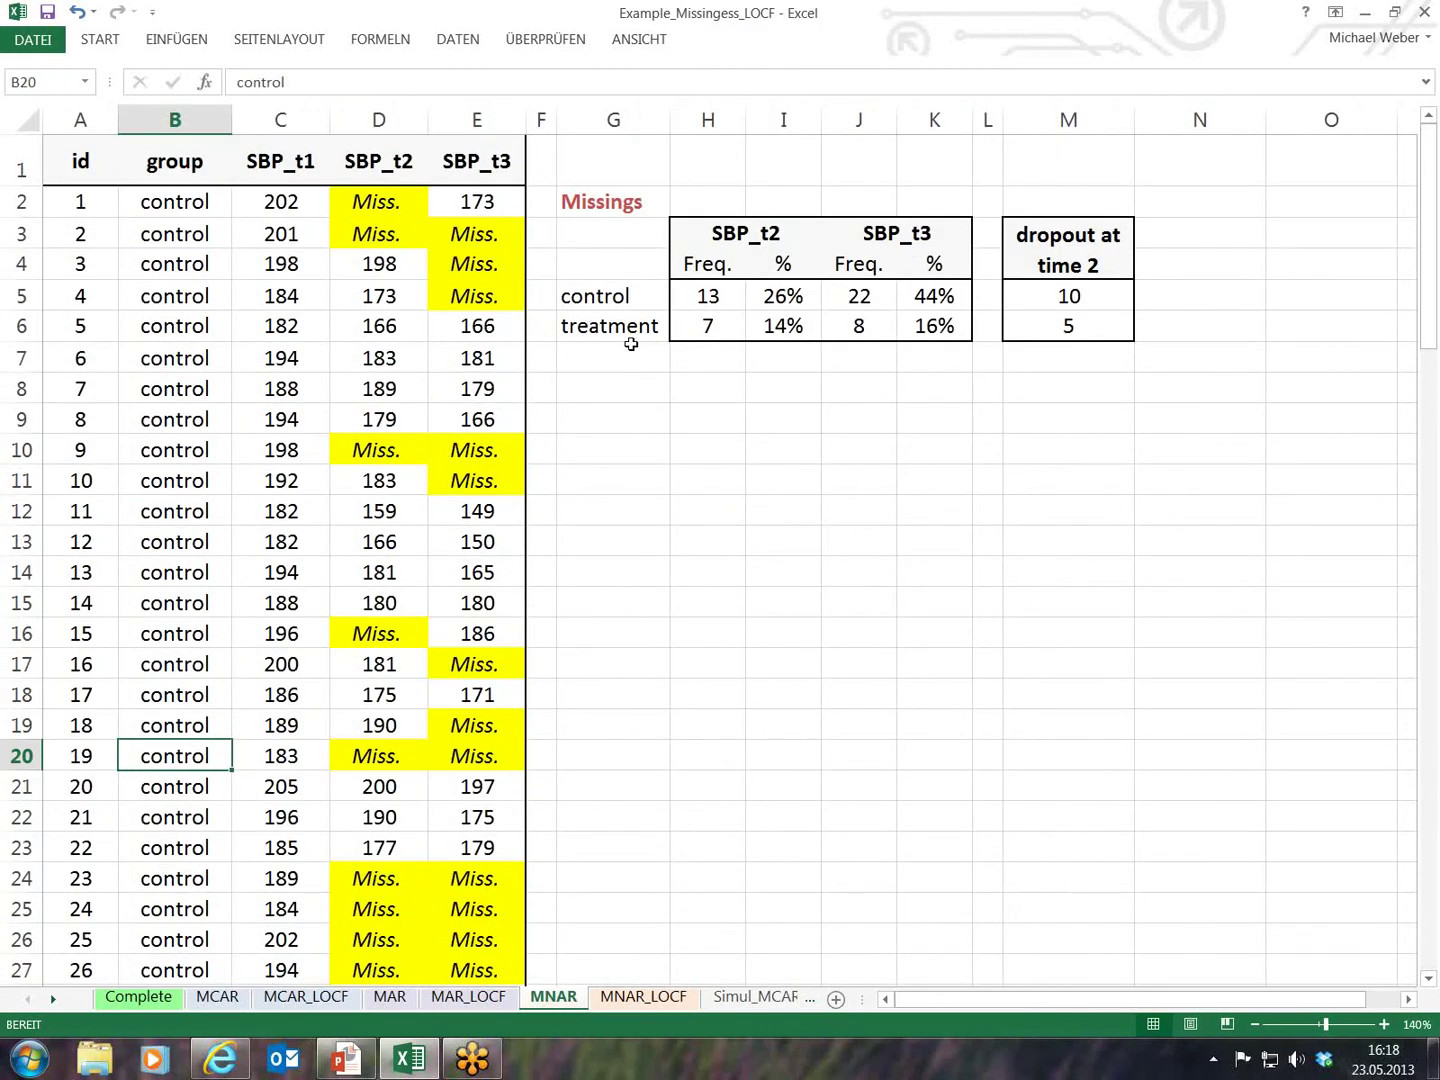
left_click(383, 118)
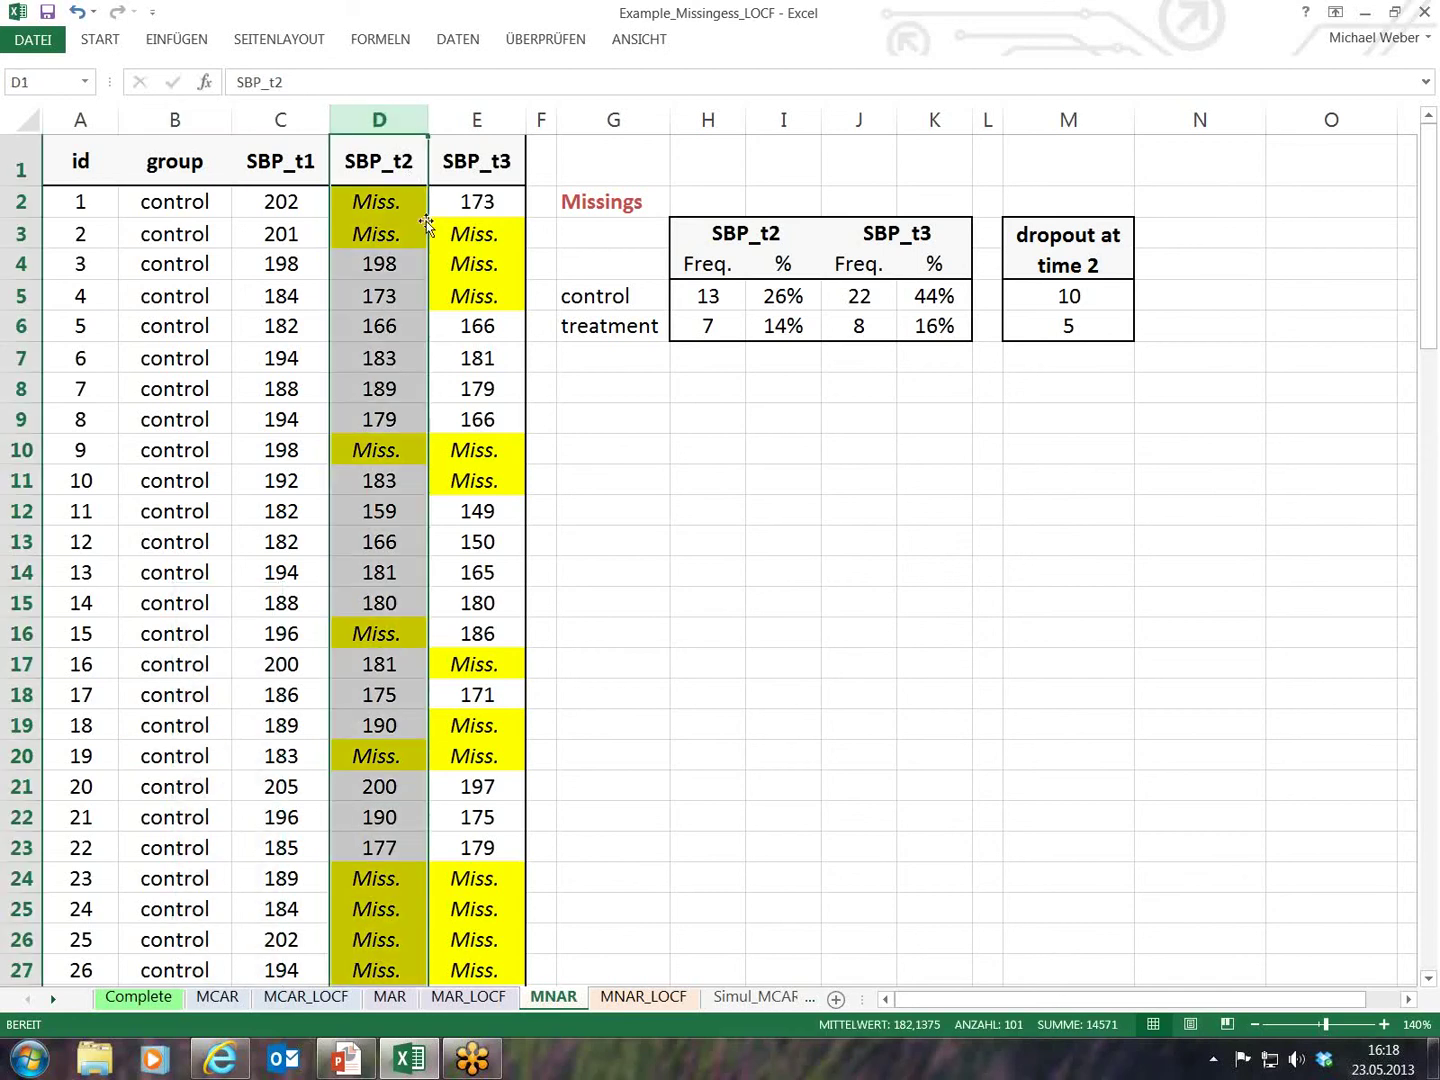
left_click(580, 257)
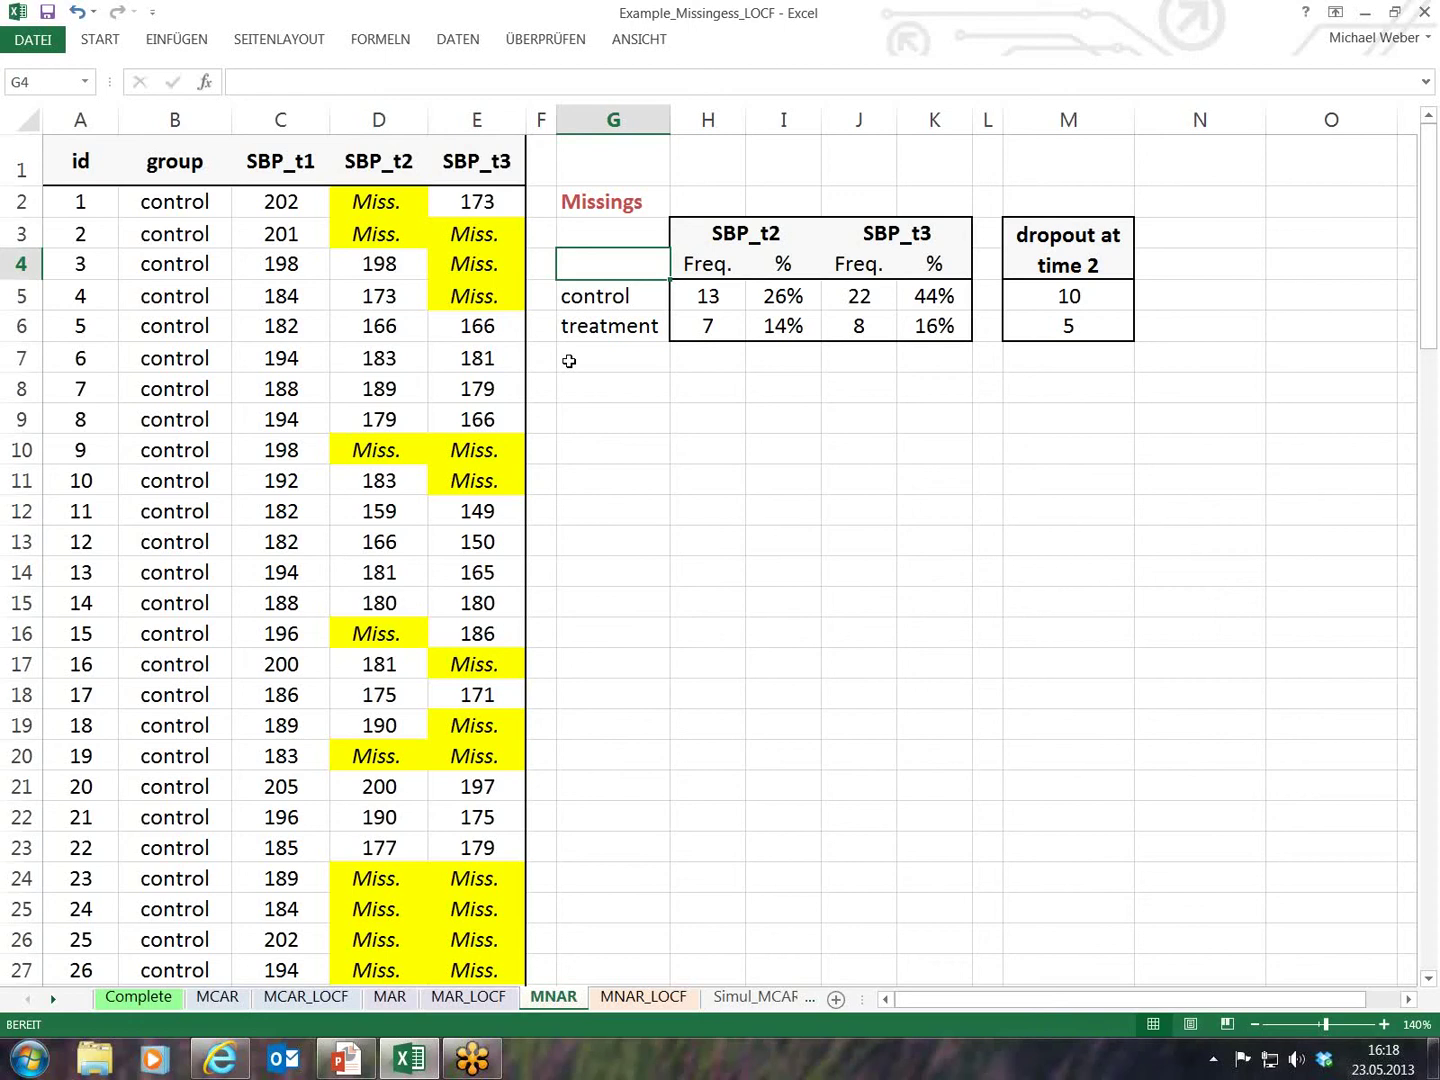
Open the MNAR_LOCF sheet and inspect the LOCF SBP_t3 difference and the Bias values for SBP_t2 and SBP_t3.
left_click(652, 999)
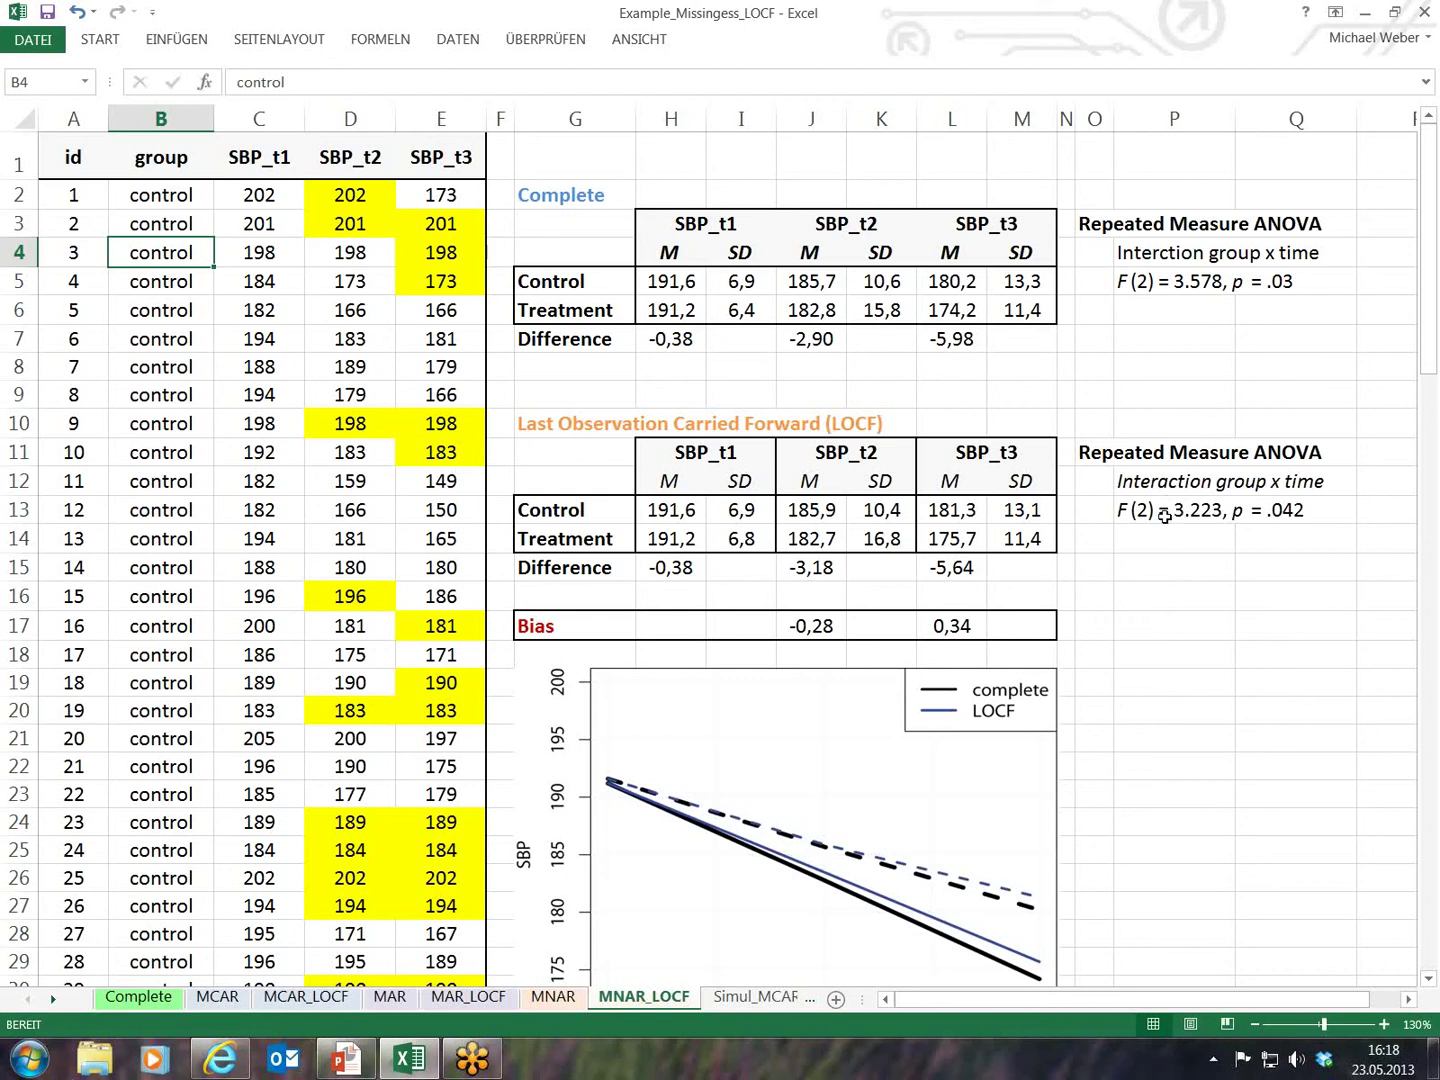
left_click(950, 568)
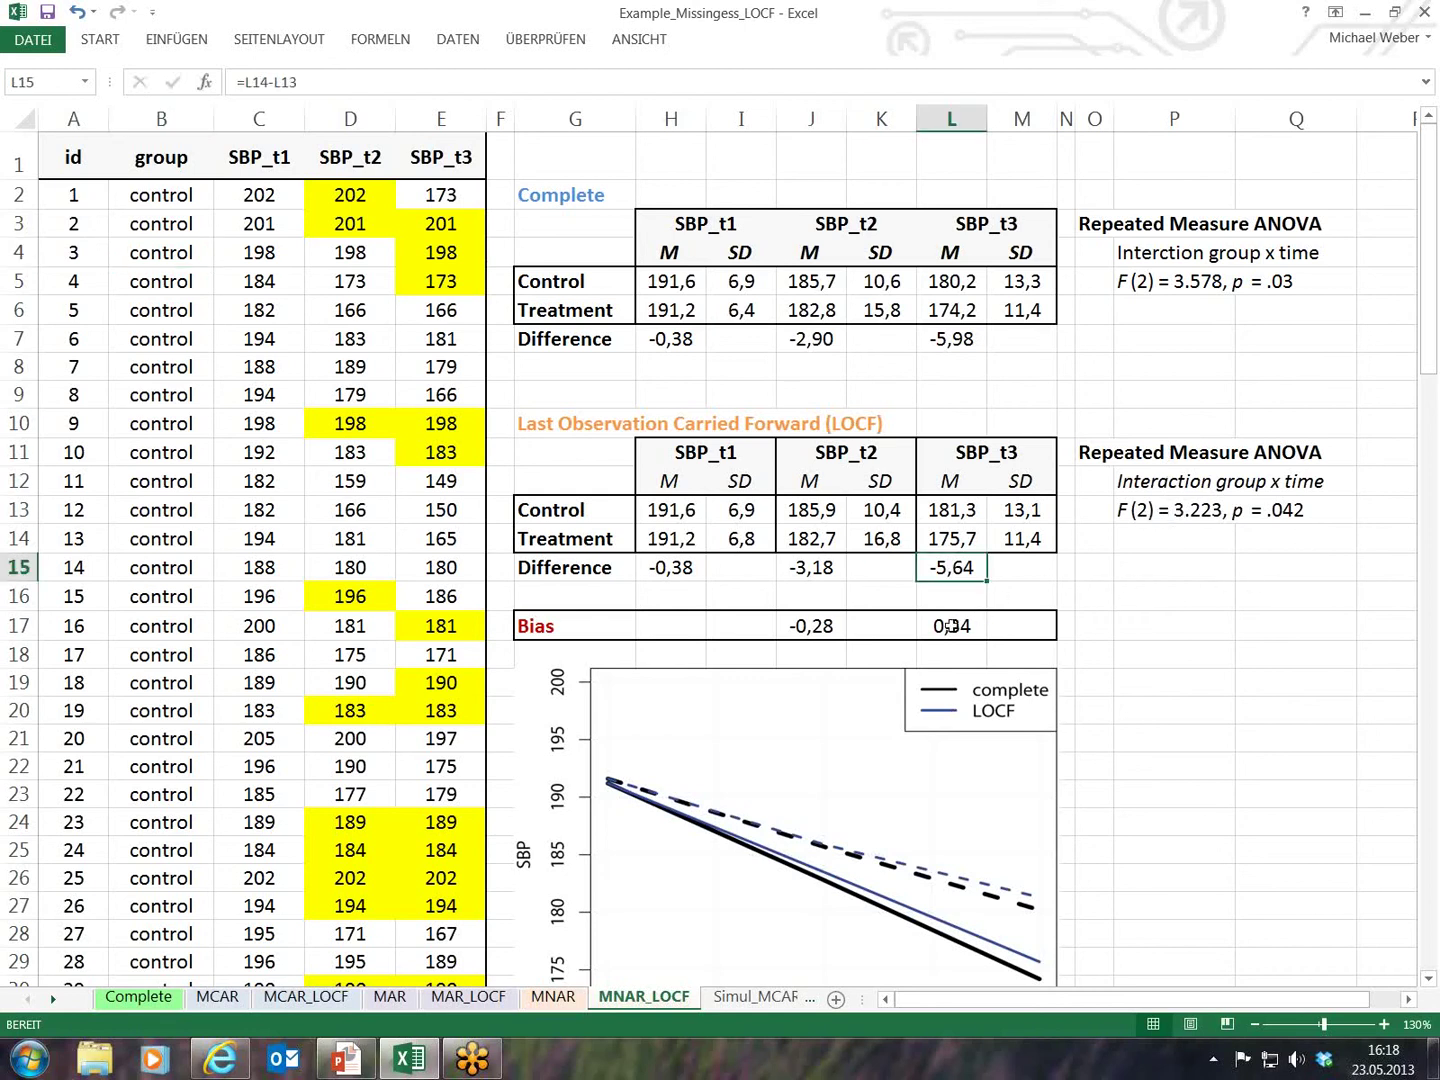
left_click_drag(806, 626, 975, 625)
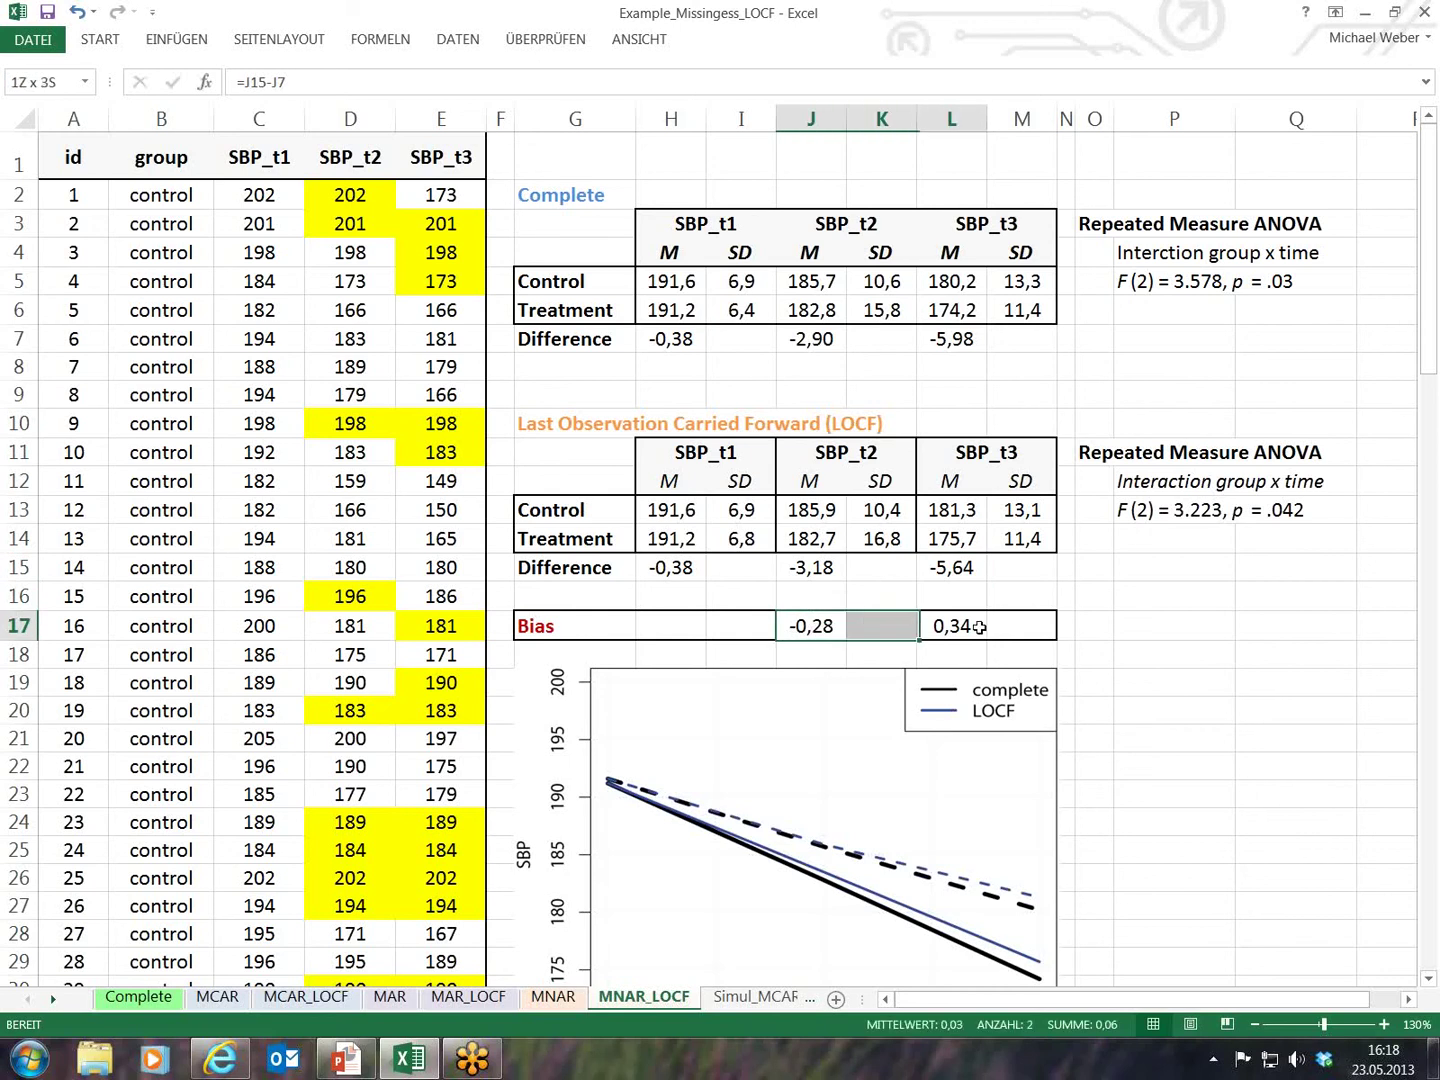
Examine the complete-versus-LOCF chart on MNAR_LOCF together with the Last Observation Carried Forward table.
left_click(1133, 619)
scroll(1111, 605, "down", 1)
scroll(1112, 620, "up", 1)
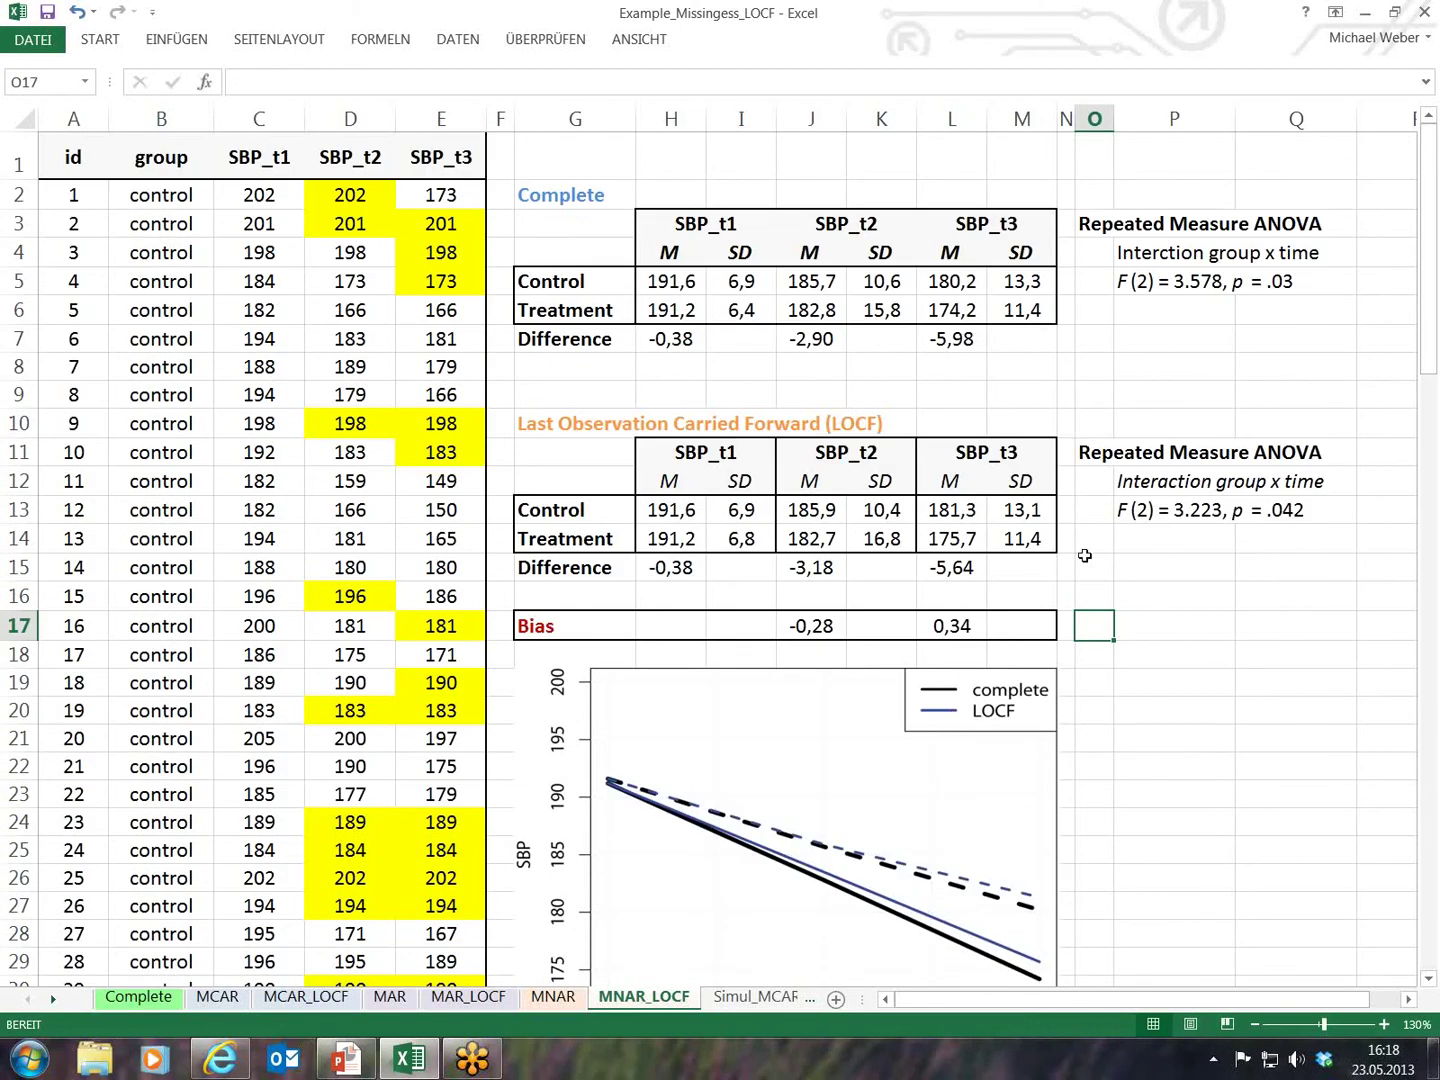
left_click(1085, 555)
scroll(1090, 555, "down", 1)
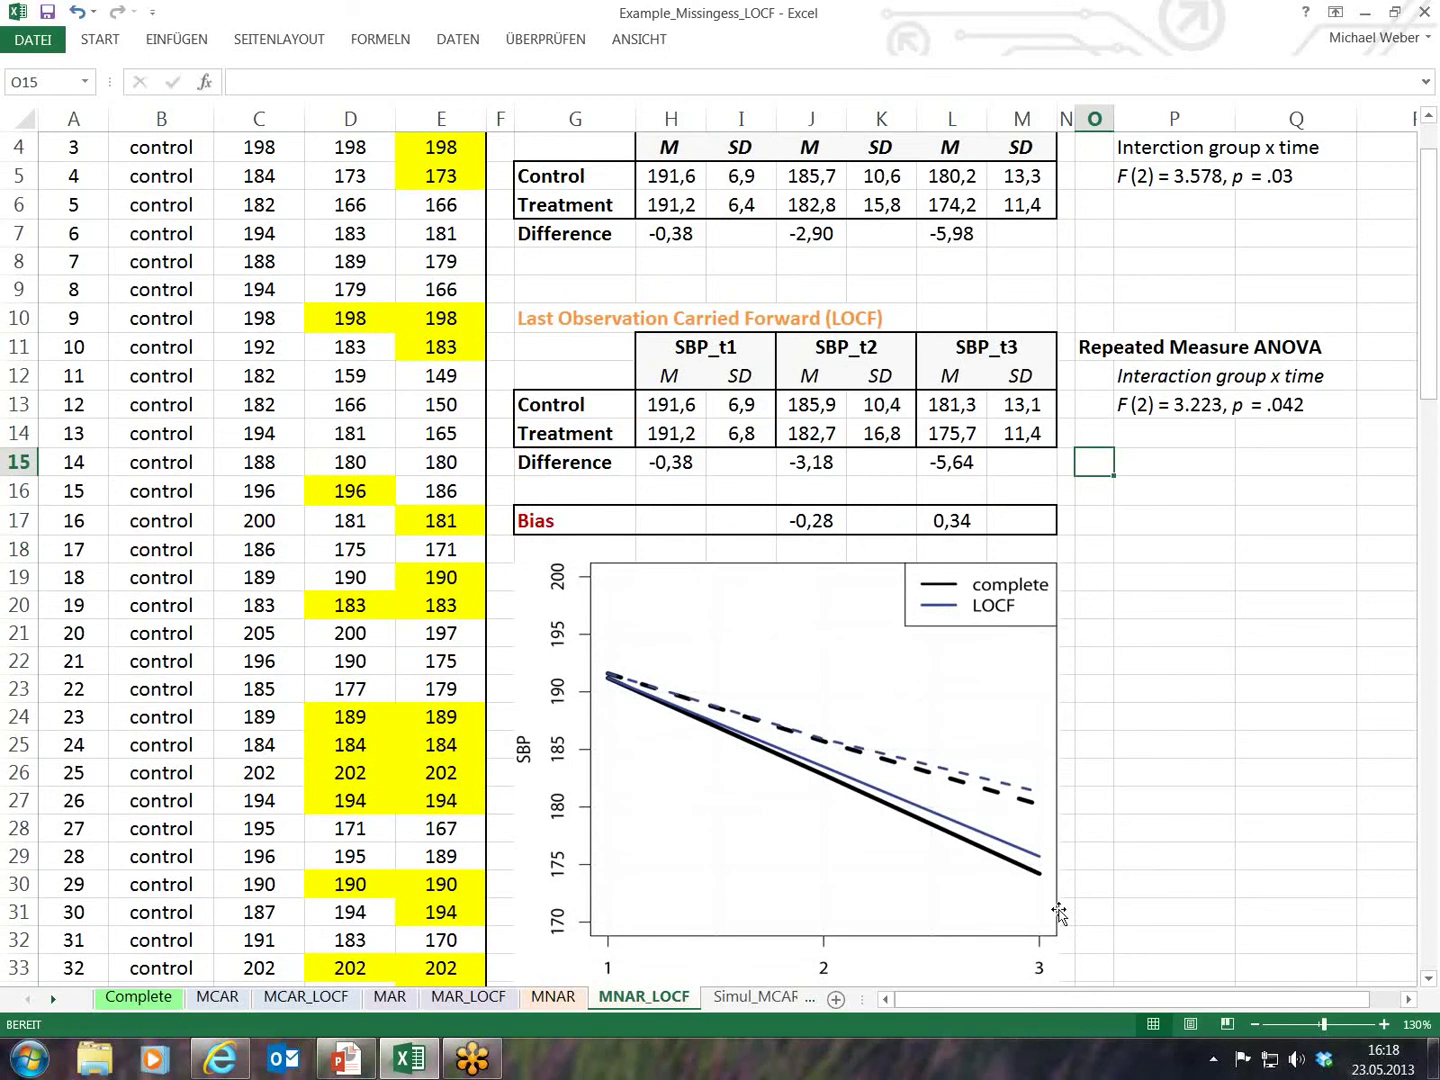
scroll(1041, 659, "up", 1)
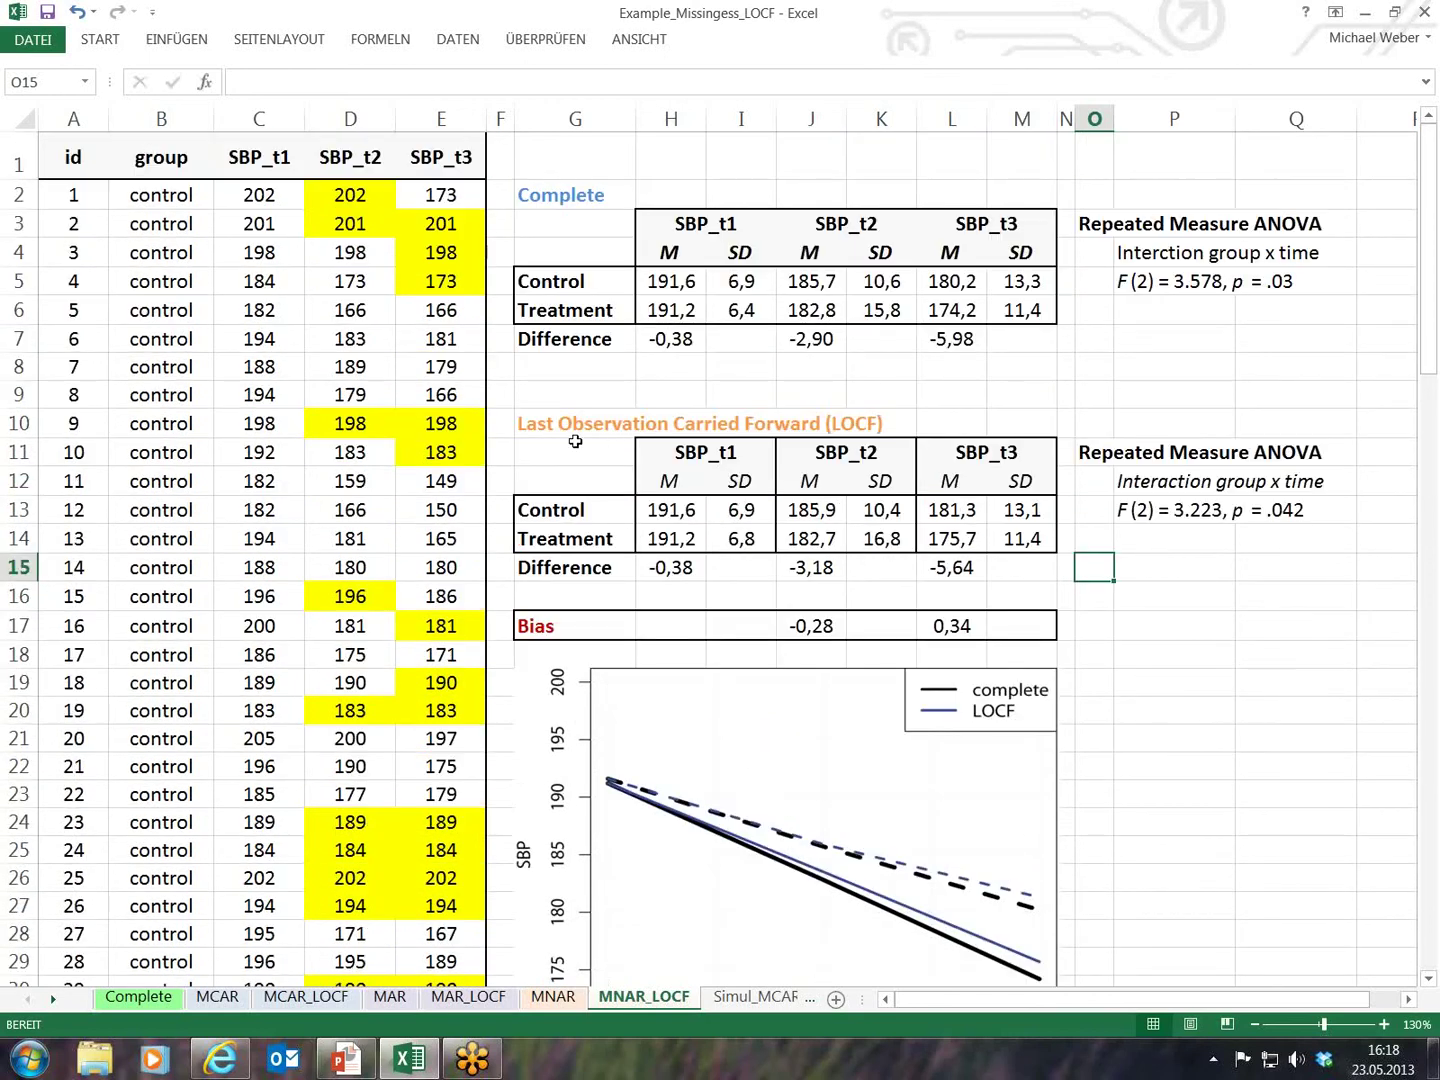
left_click_drag(575, 441, 877, 429)
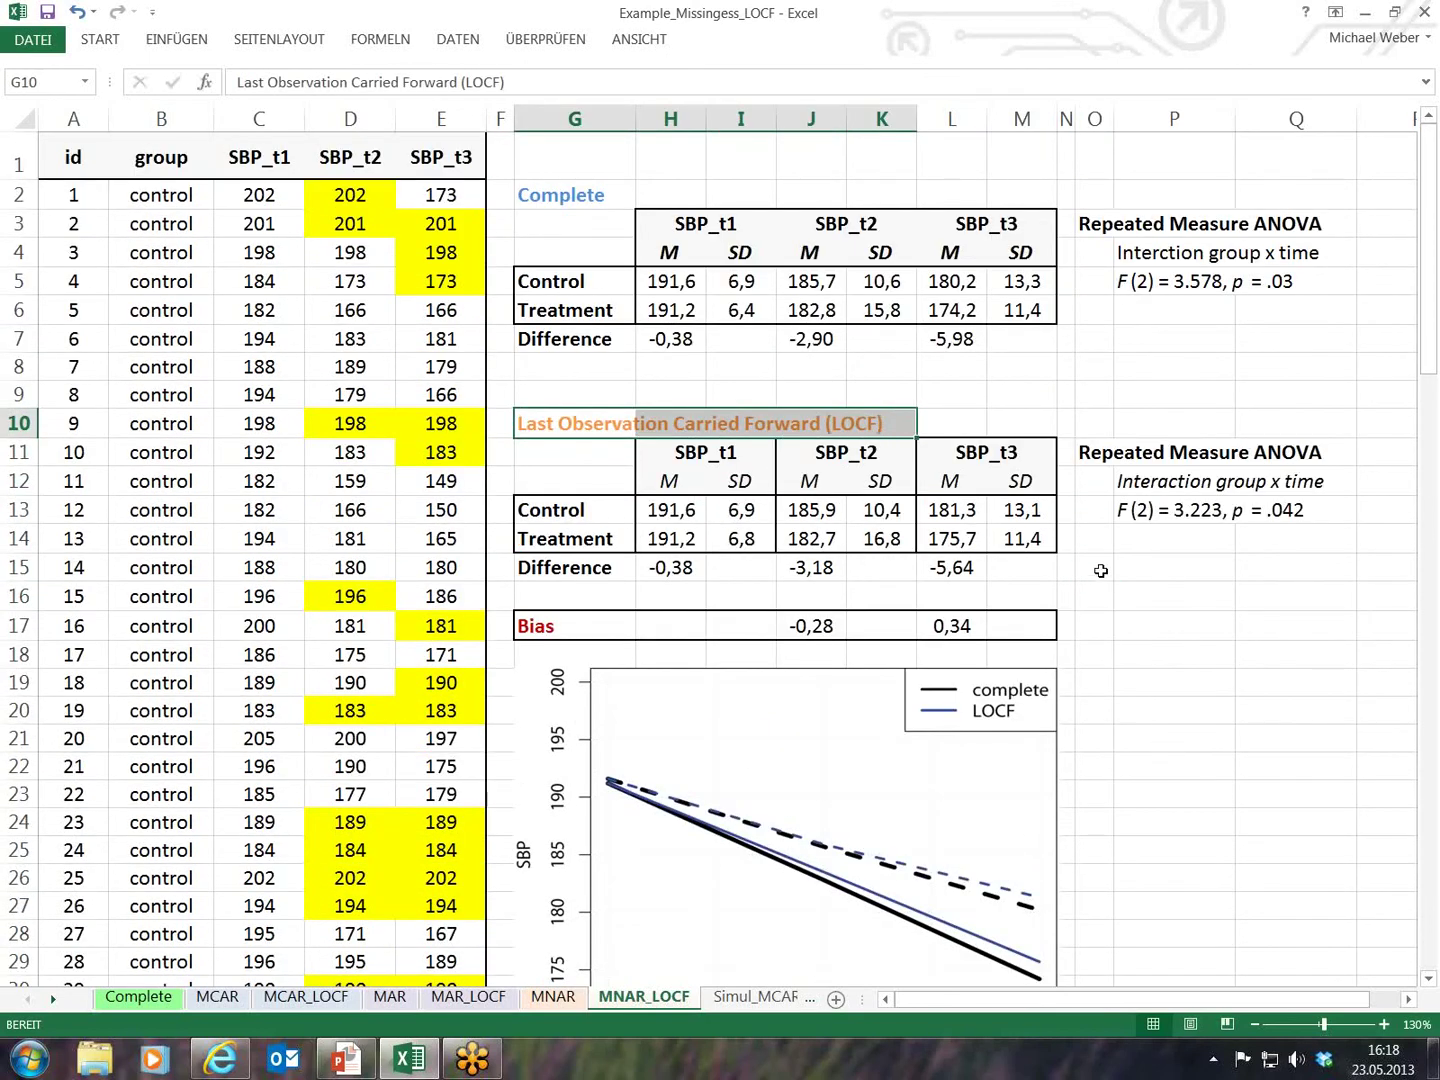
scroll(1100, 571, "down", 3)
scroll(1100, 570, "up", 3)
left_click(792, 414)
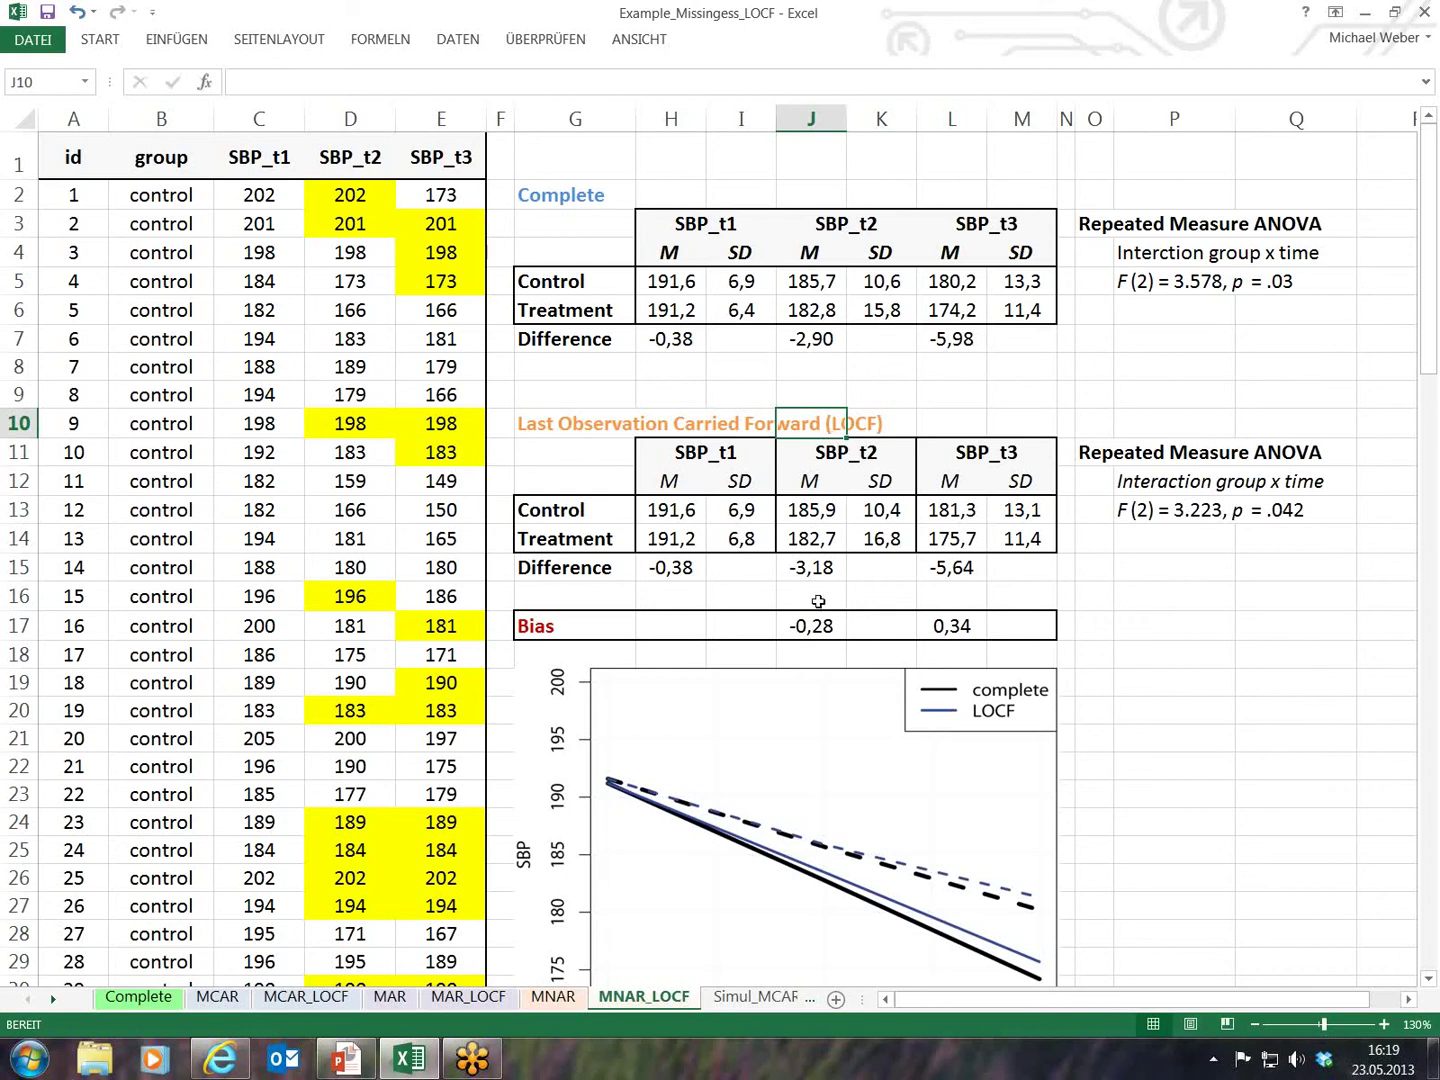
Open the Simul_MCAR sheet and inspect the simulation study heading and its note on the number of runs.
left_click(743, 1012)
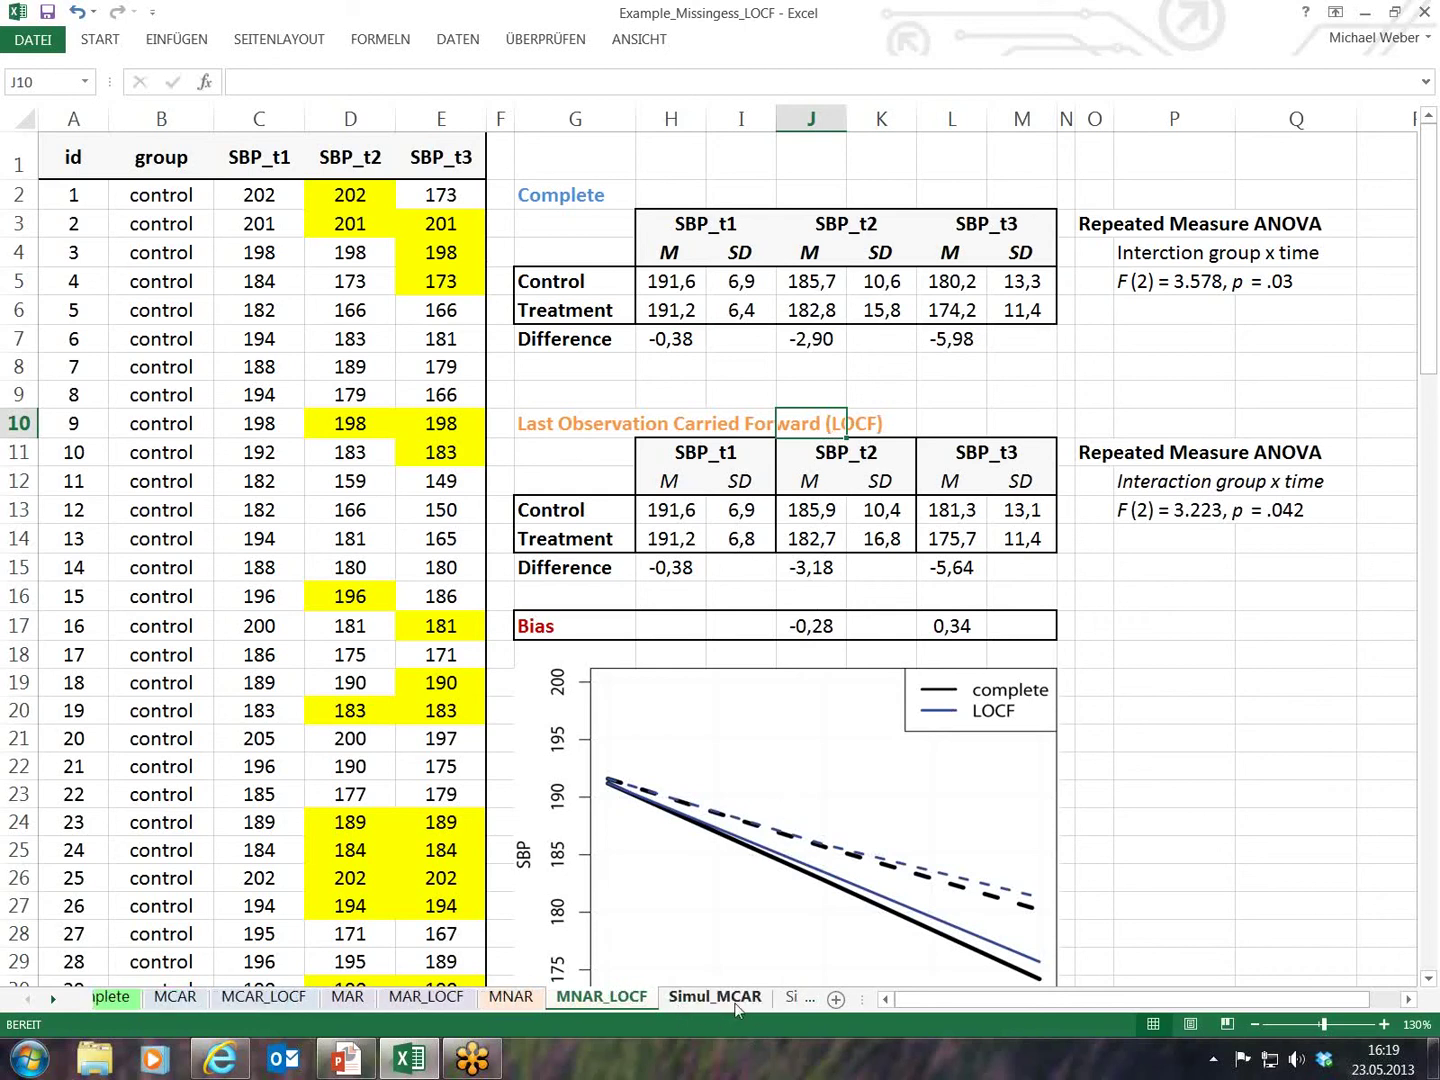
left_click(736, 1007)
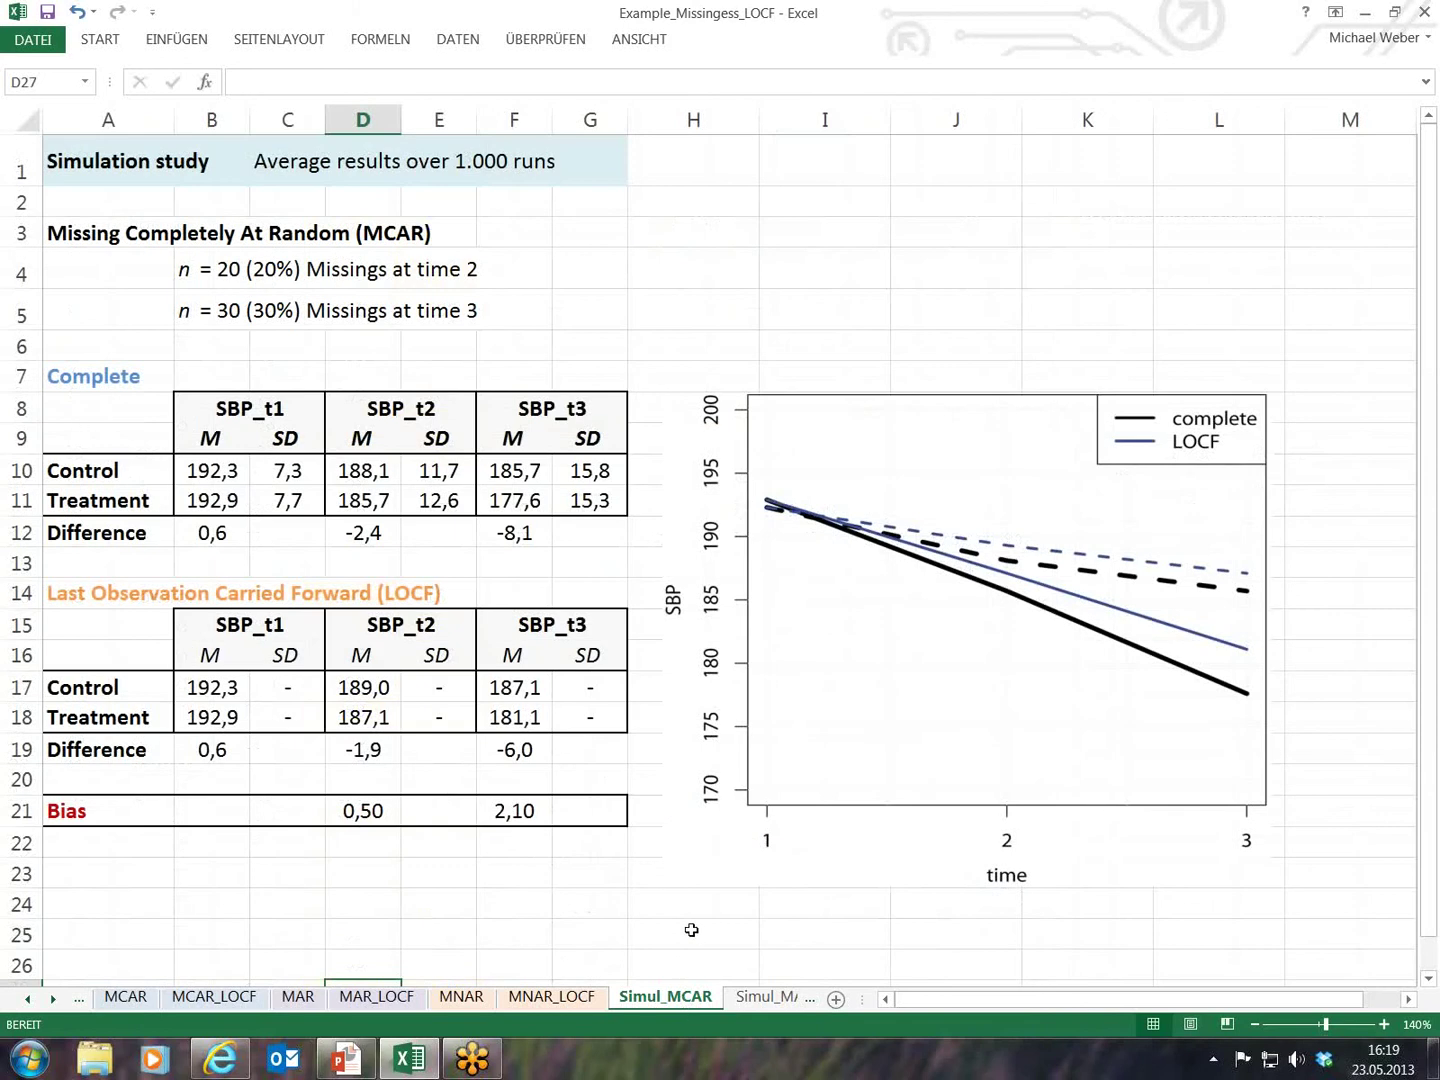
left_click(659, 320)
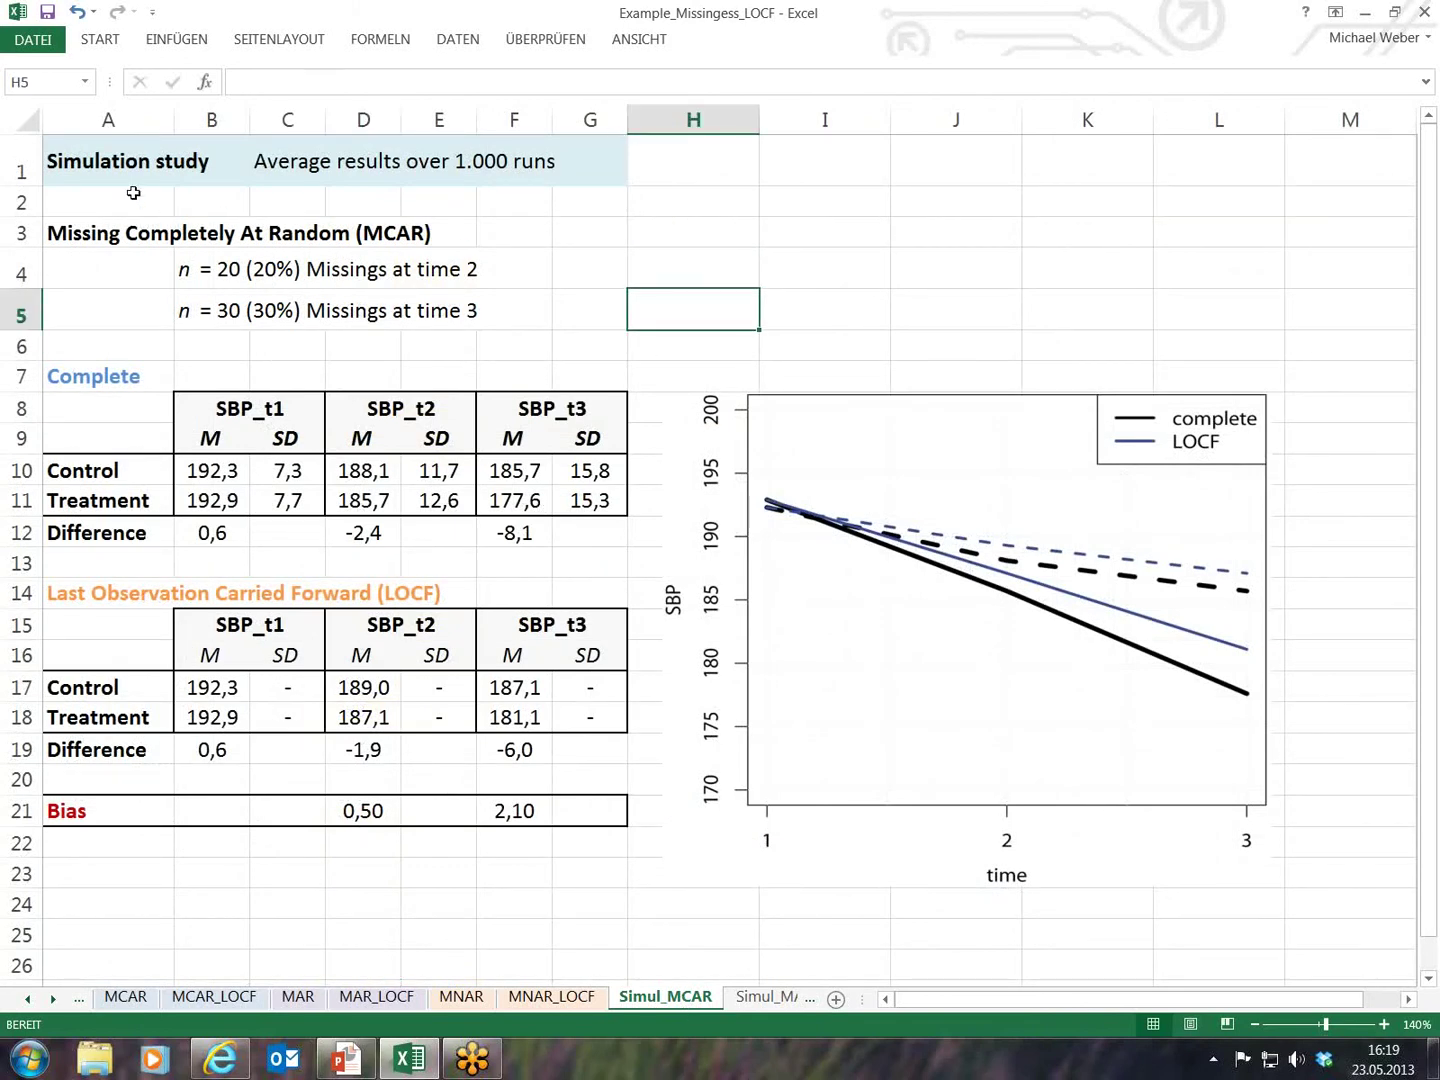
left_click(87, 180)
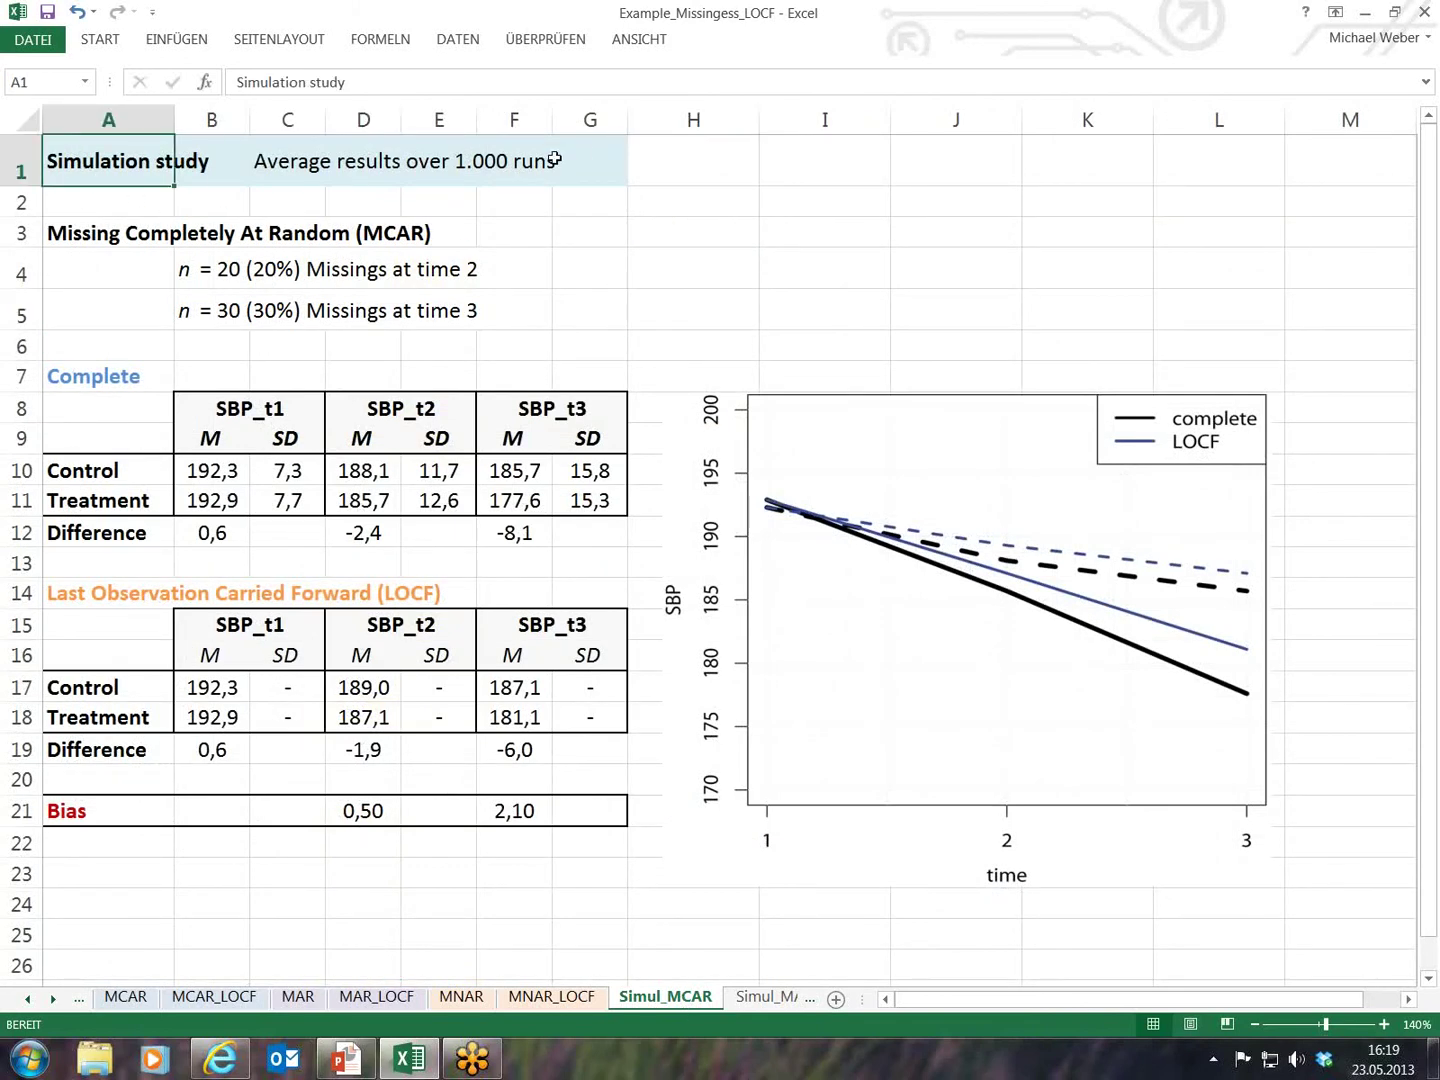
left_click(311, 166)
left_click_drag(311, 166, 370, 163)
left_click(612, 198)
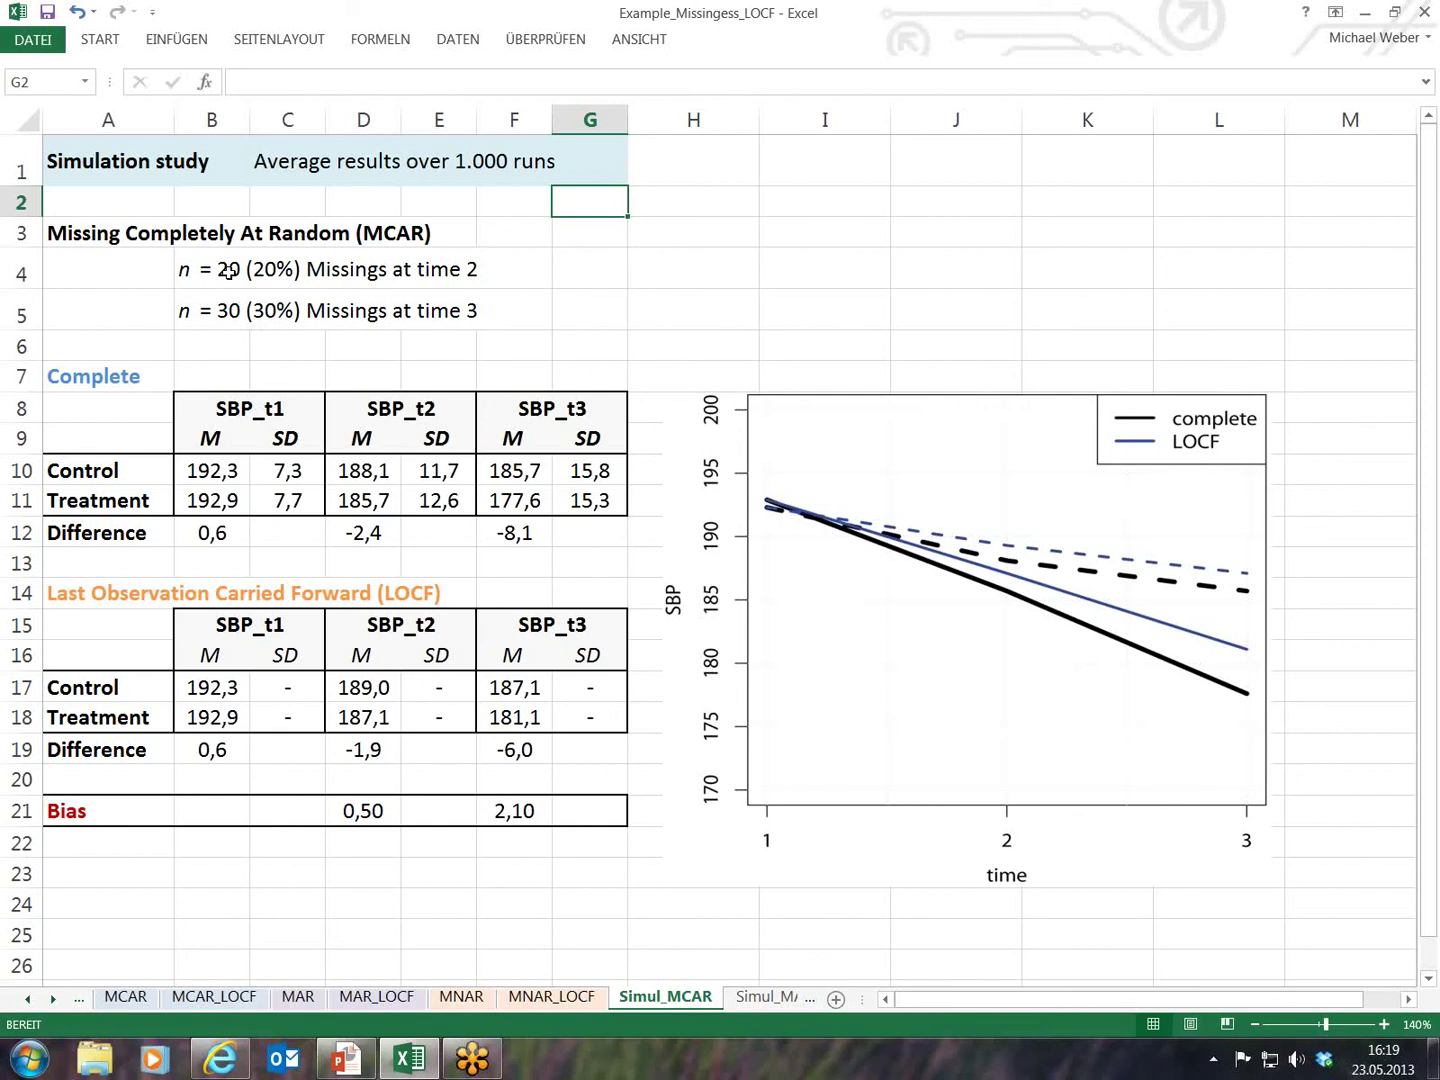
Inspect the MCAR simulation's missing-data settings for time 2 and time 3.
left_click(522, 273)
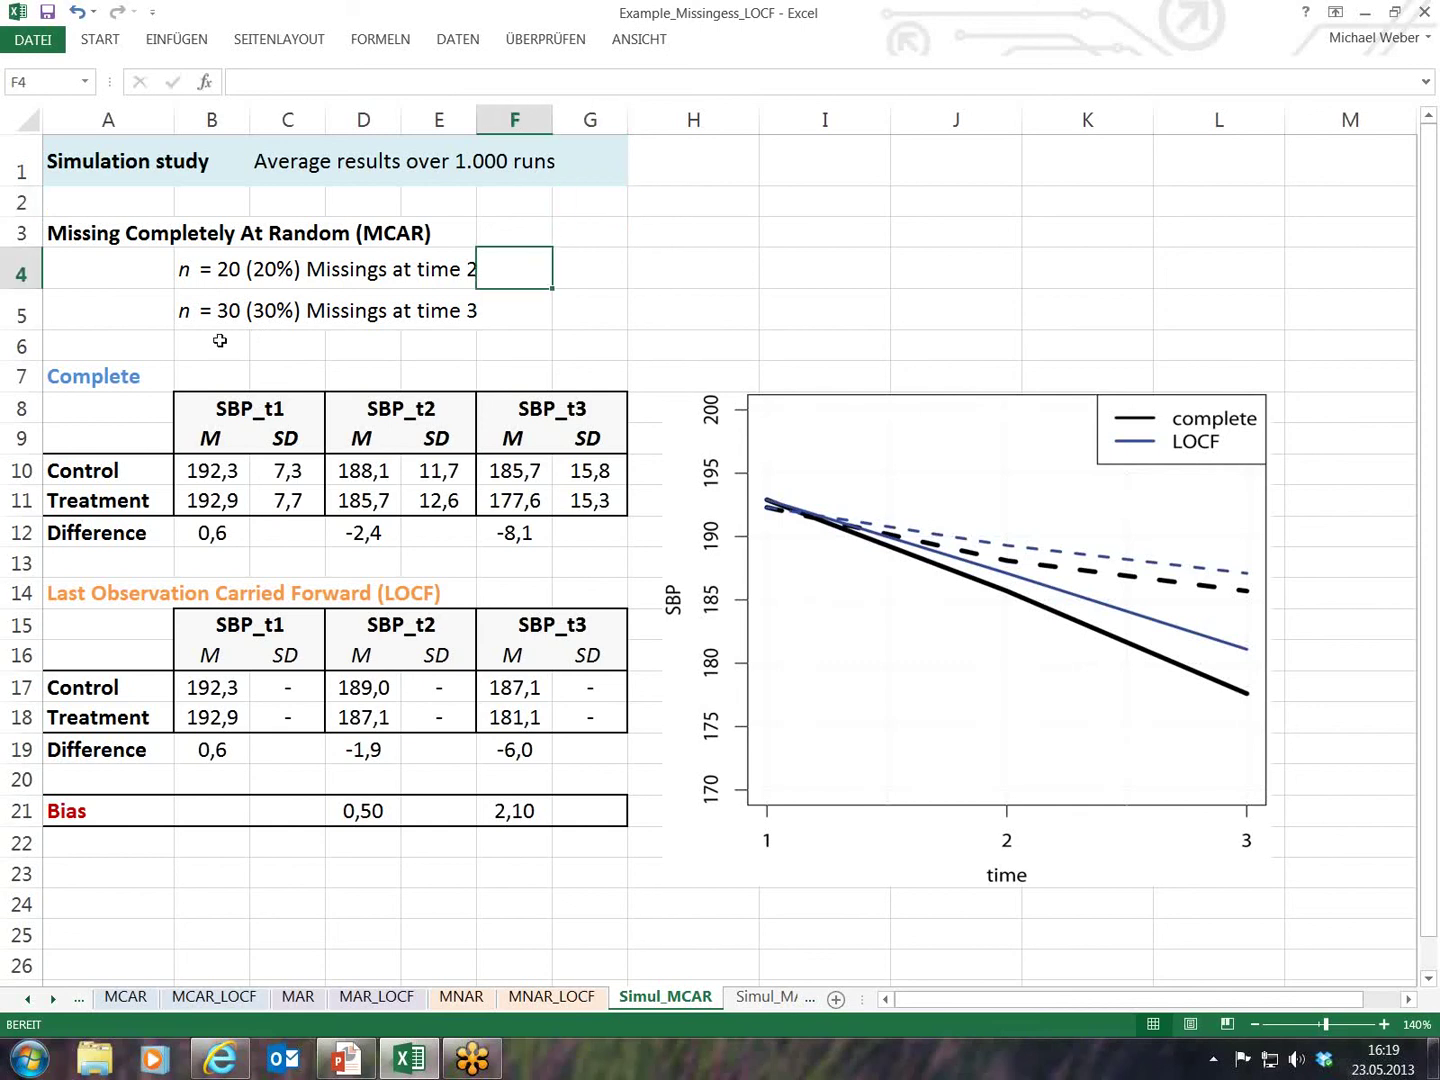
left_click(245, 267)
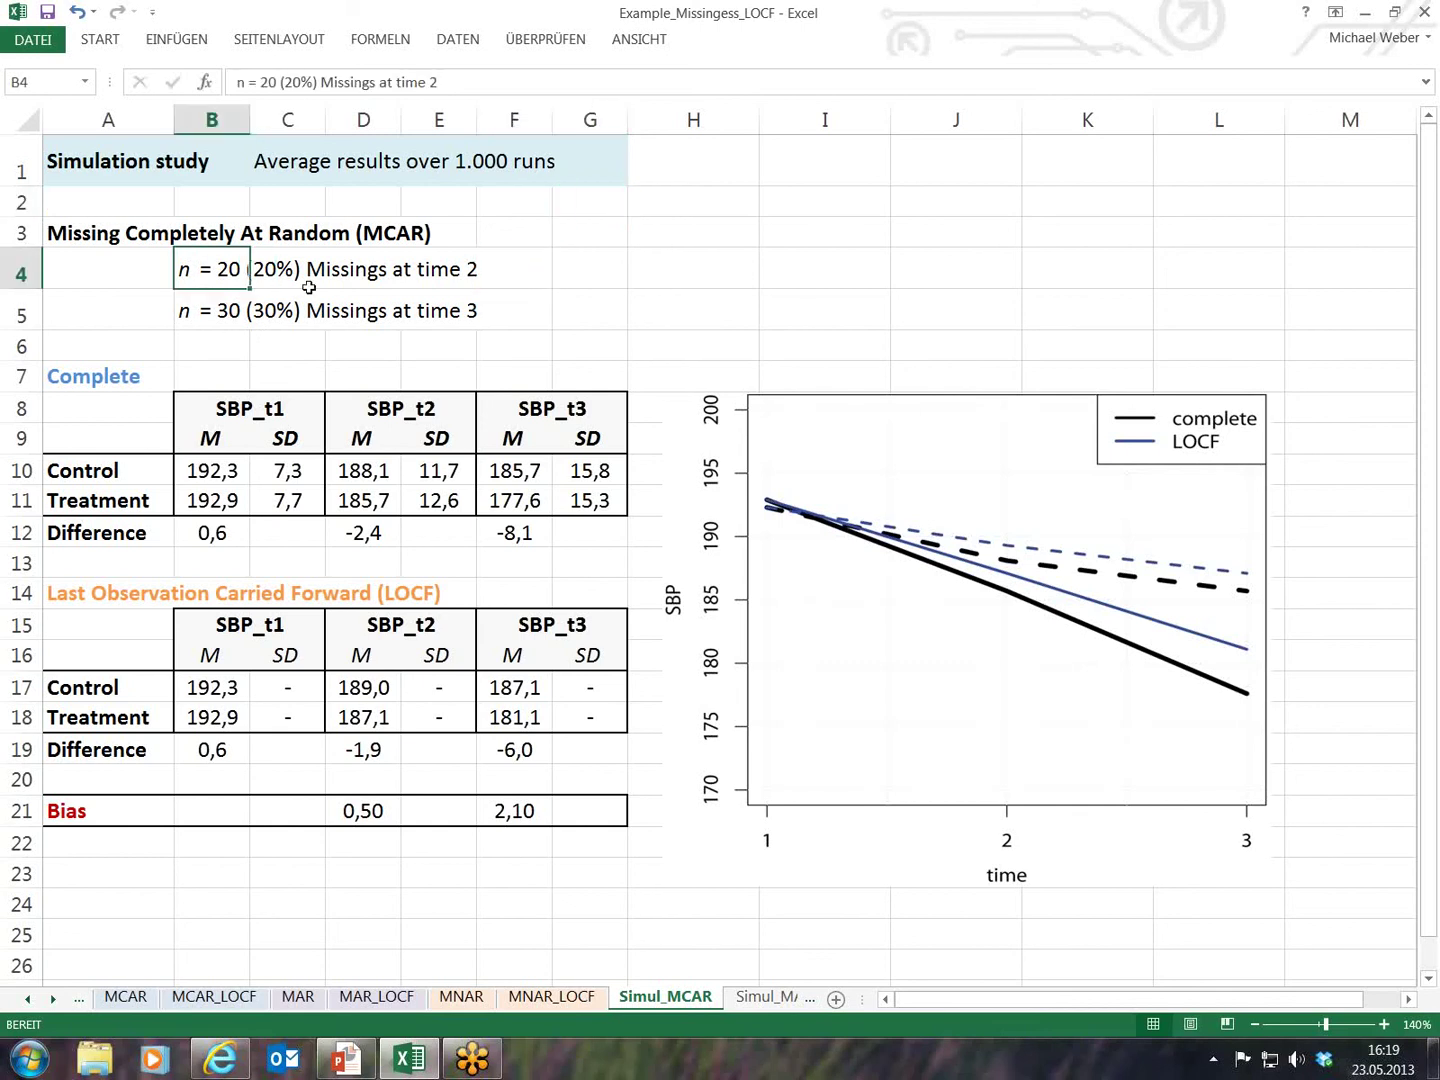
left_click(218, 314)
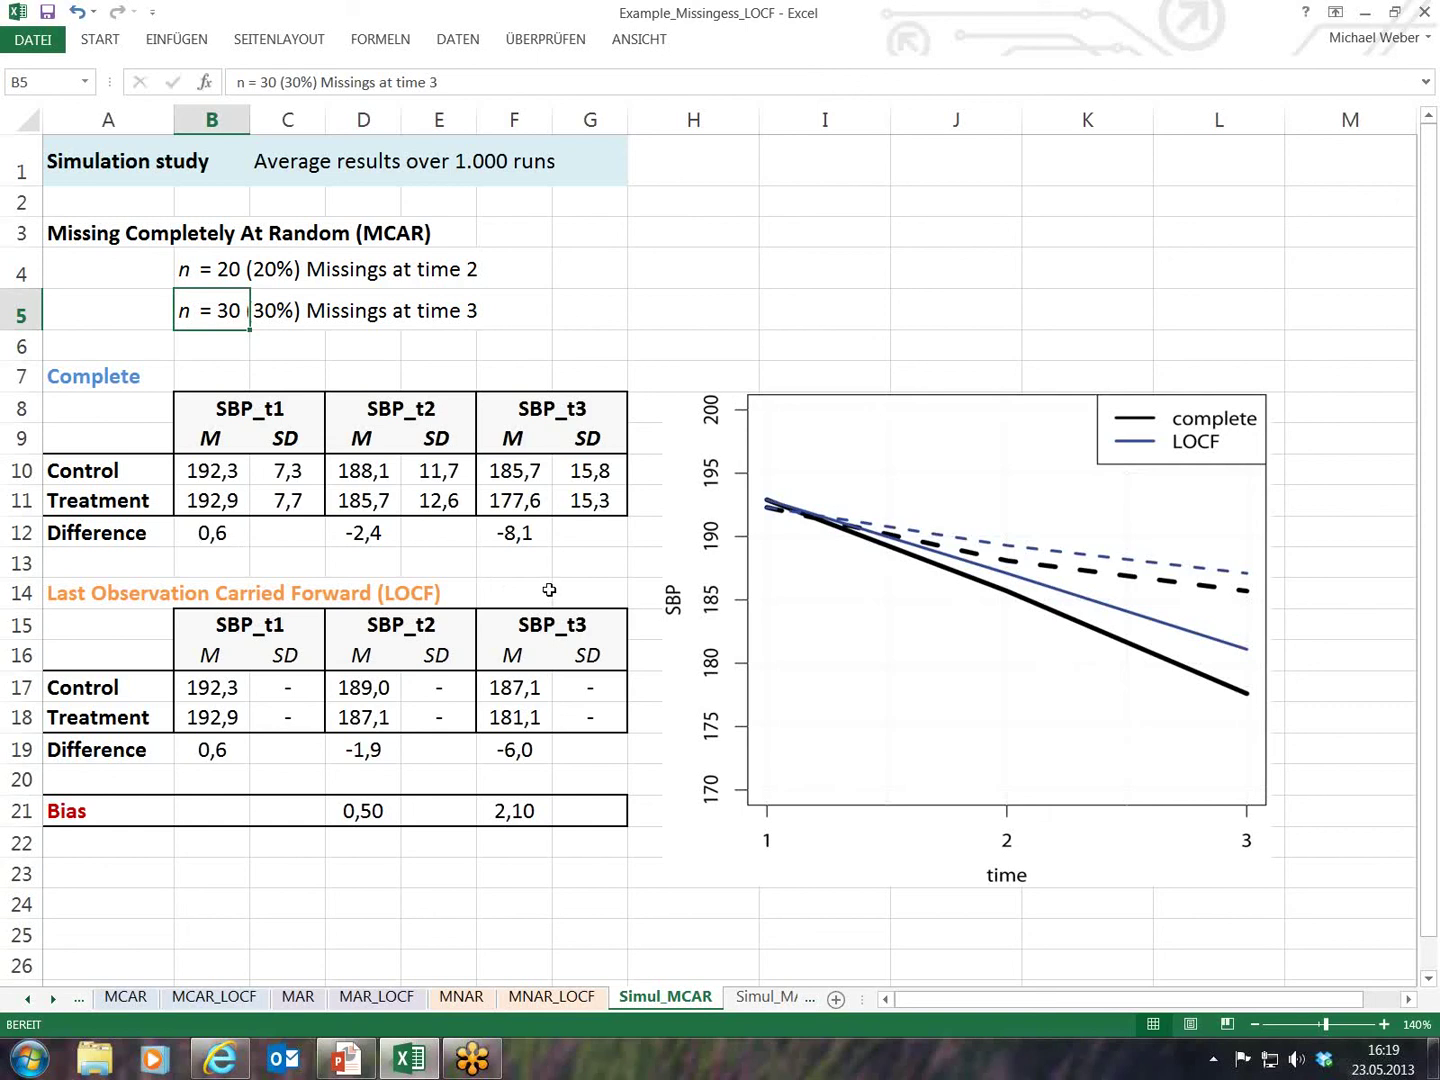
left_click(112, 314)
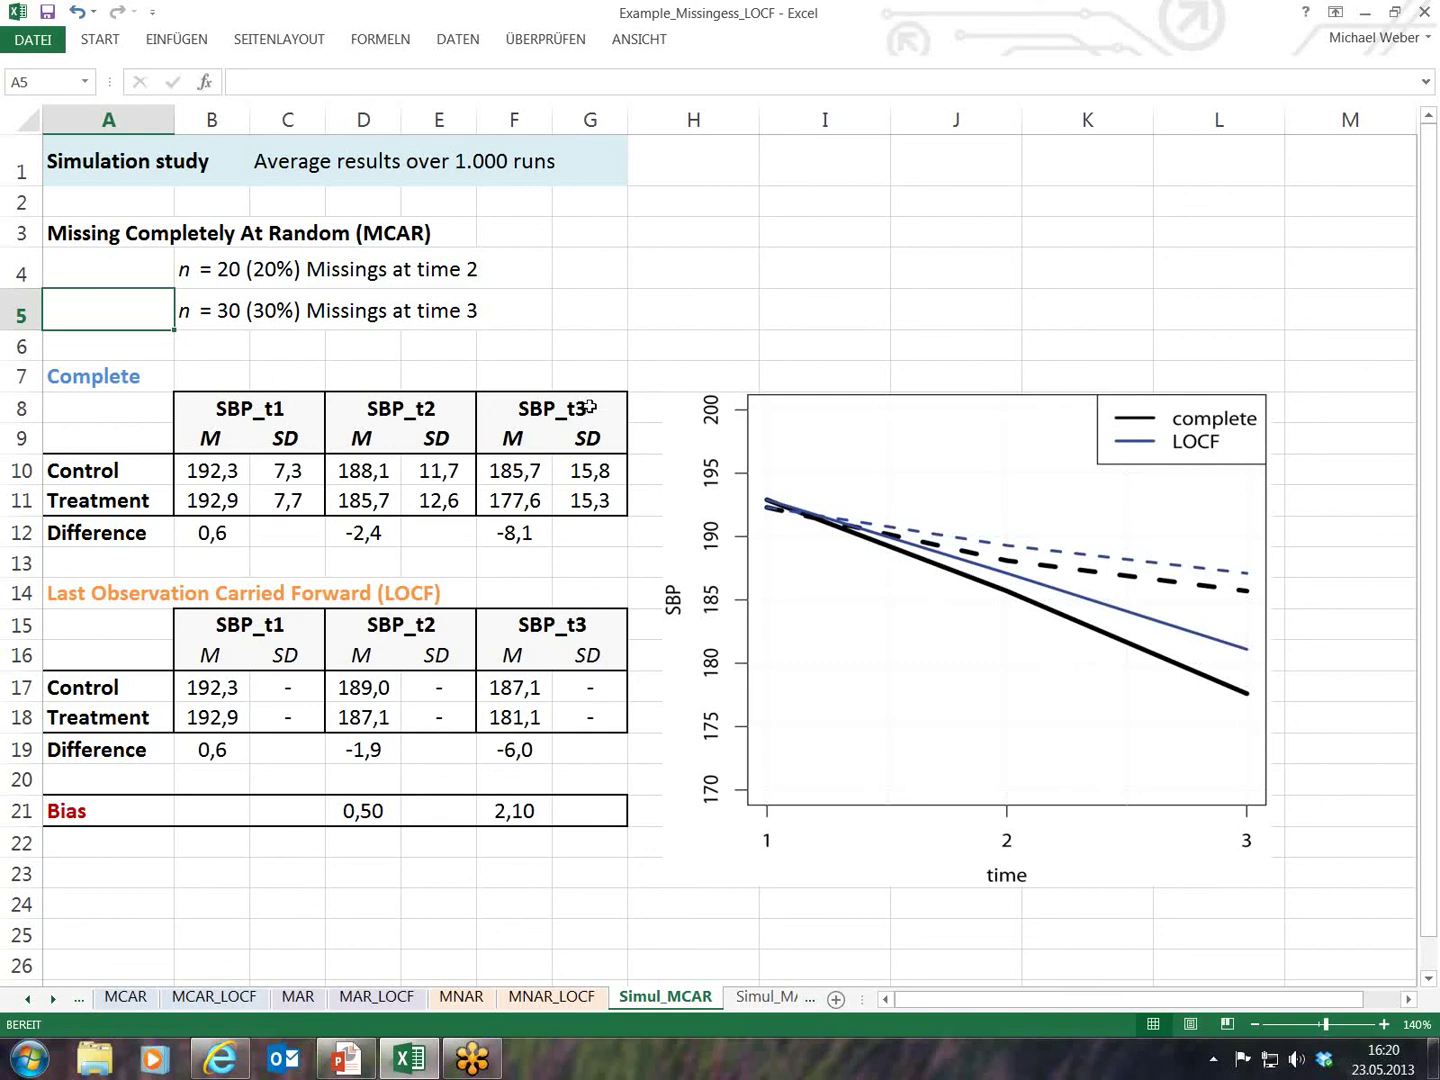
Open the Simul_MAR sheet and inspect how the missings at times 2 and 3 split between control and treatment.
left_click(770, 997)
left_click(755, 995)
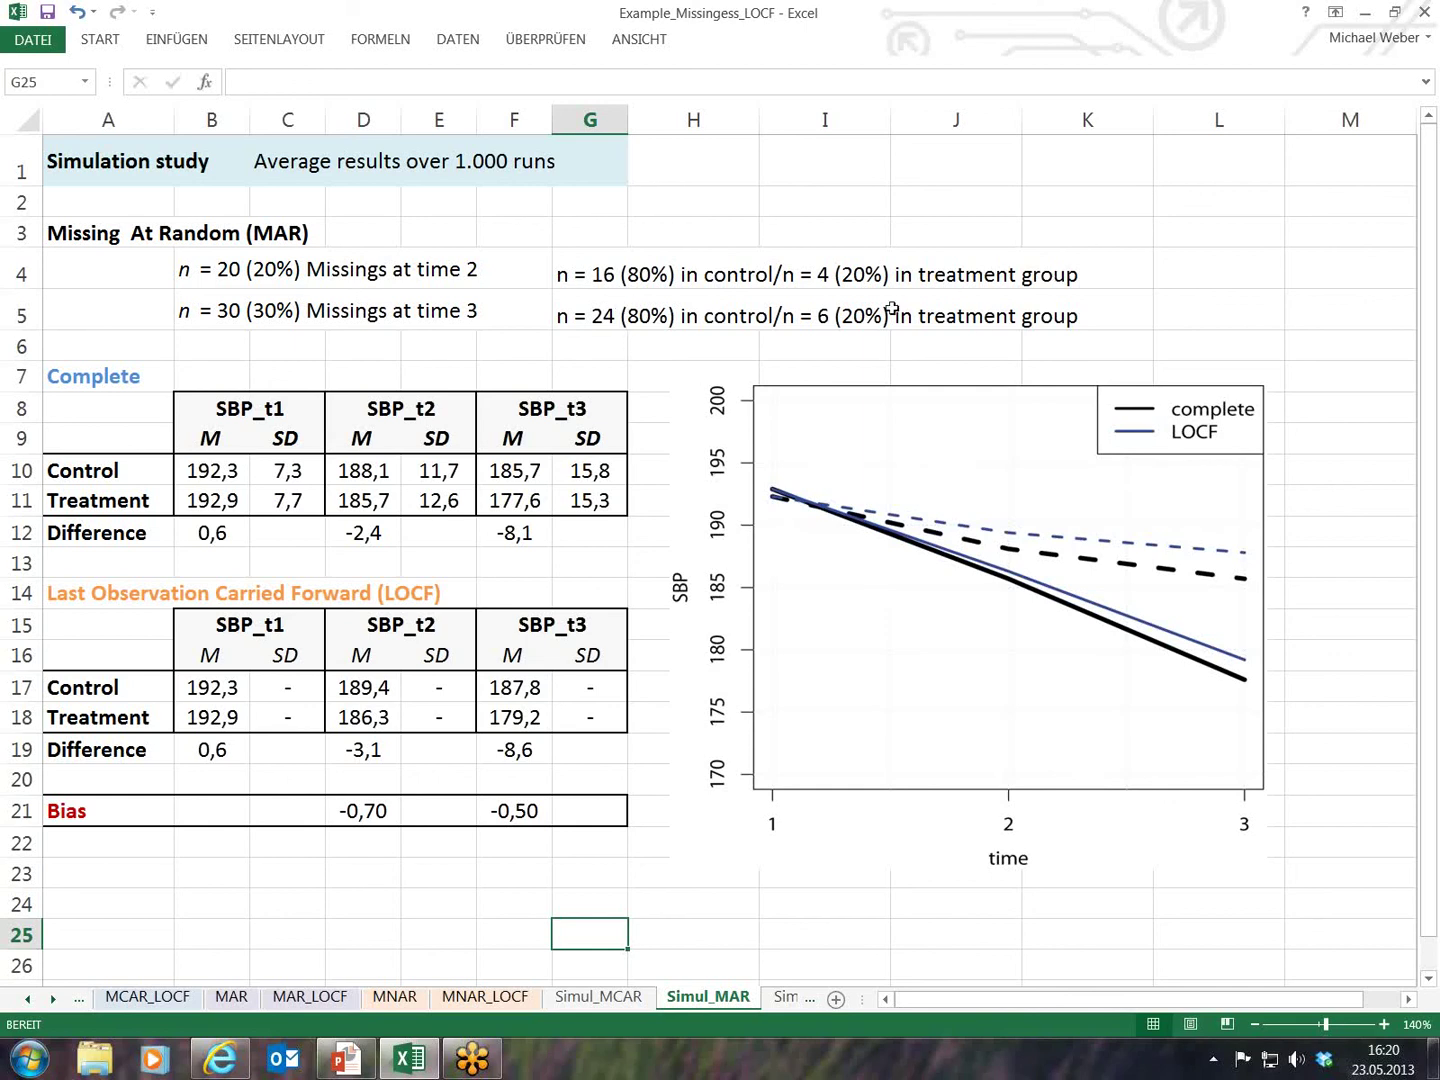
left_click(584, 283)
left_click(660, 284)
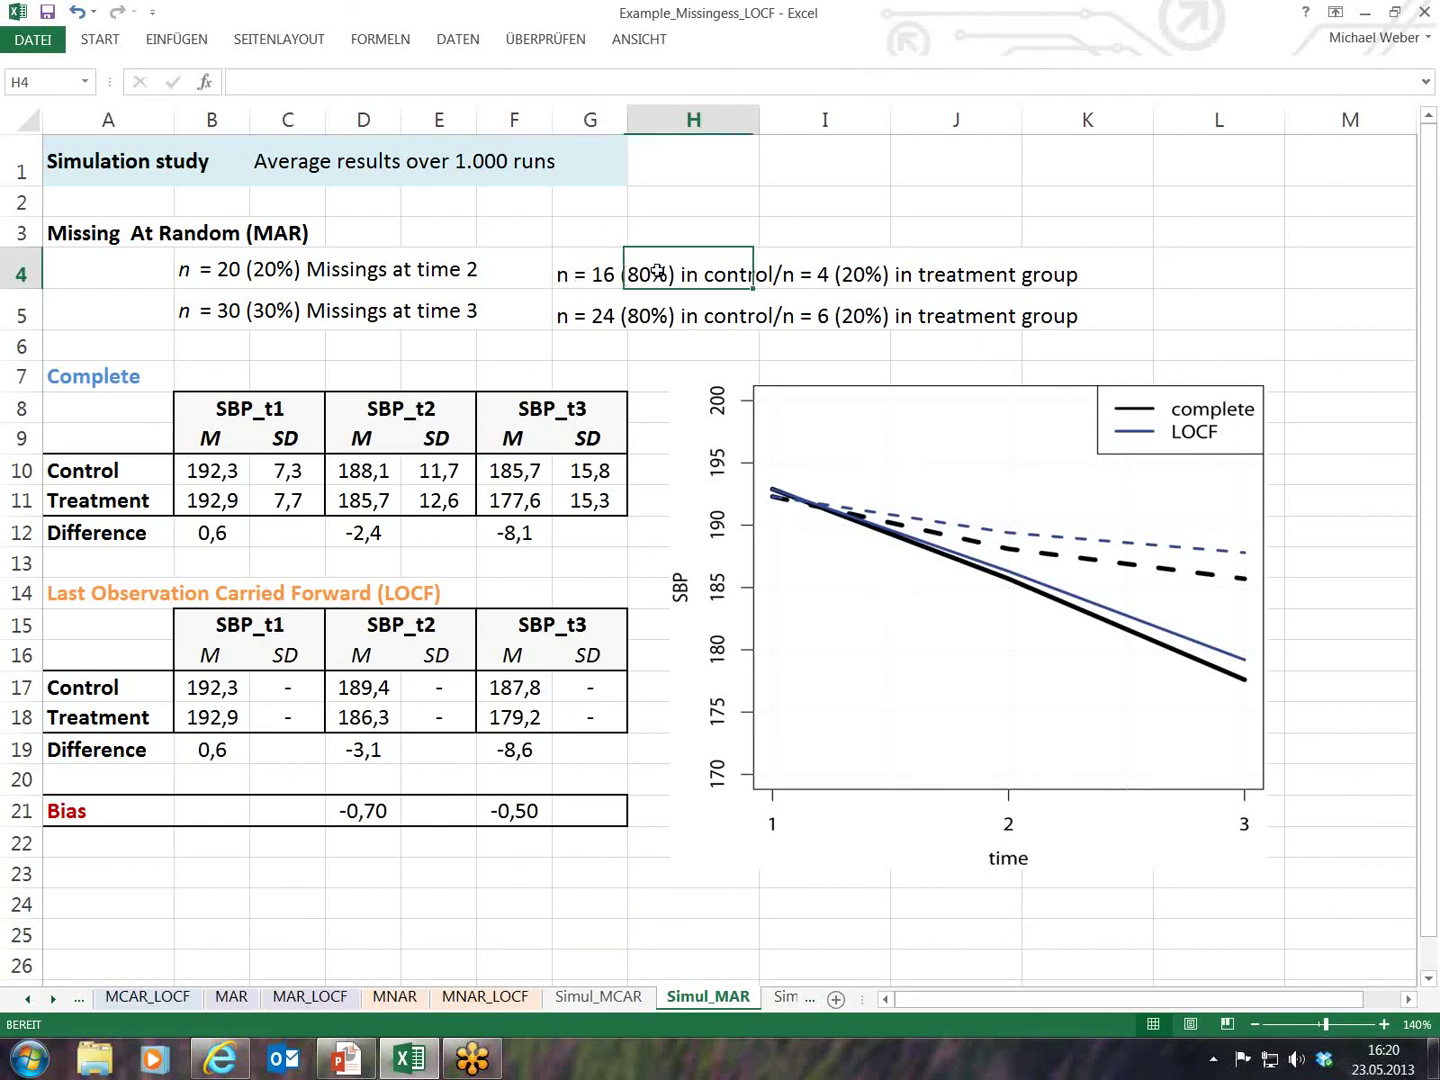
left_click(591, 294)
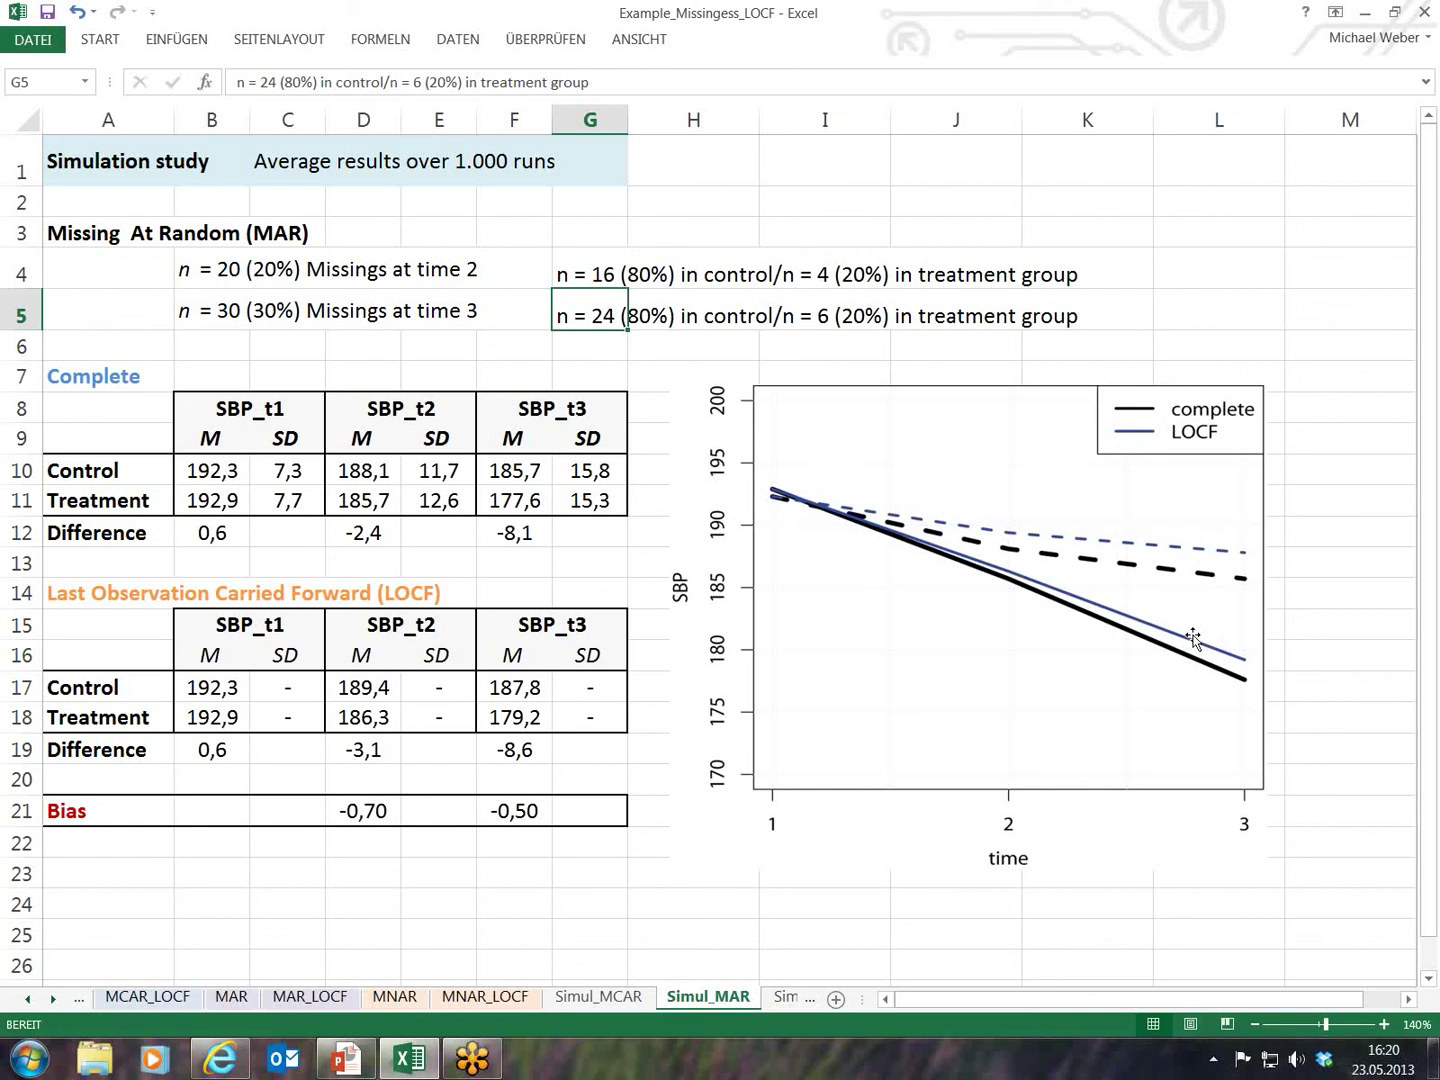
Open the Simul_MNAR sheet and inspect the note on how the probability of missing depends on the values.
left_click(778, 998)
left_click(769, 998)
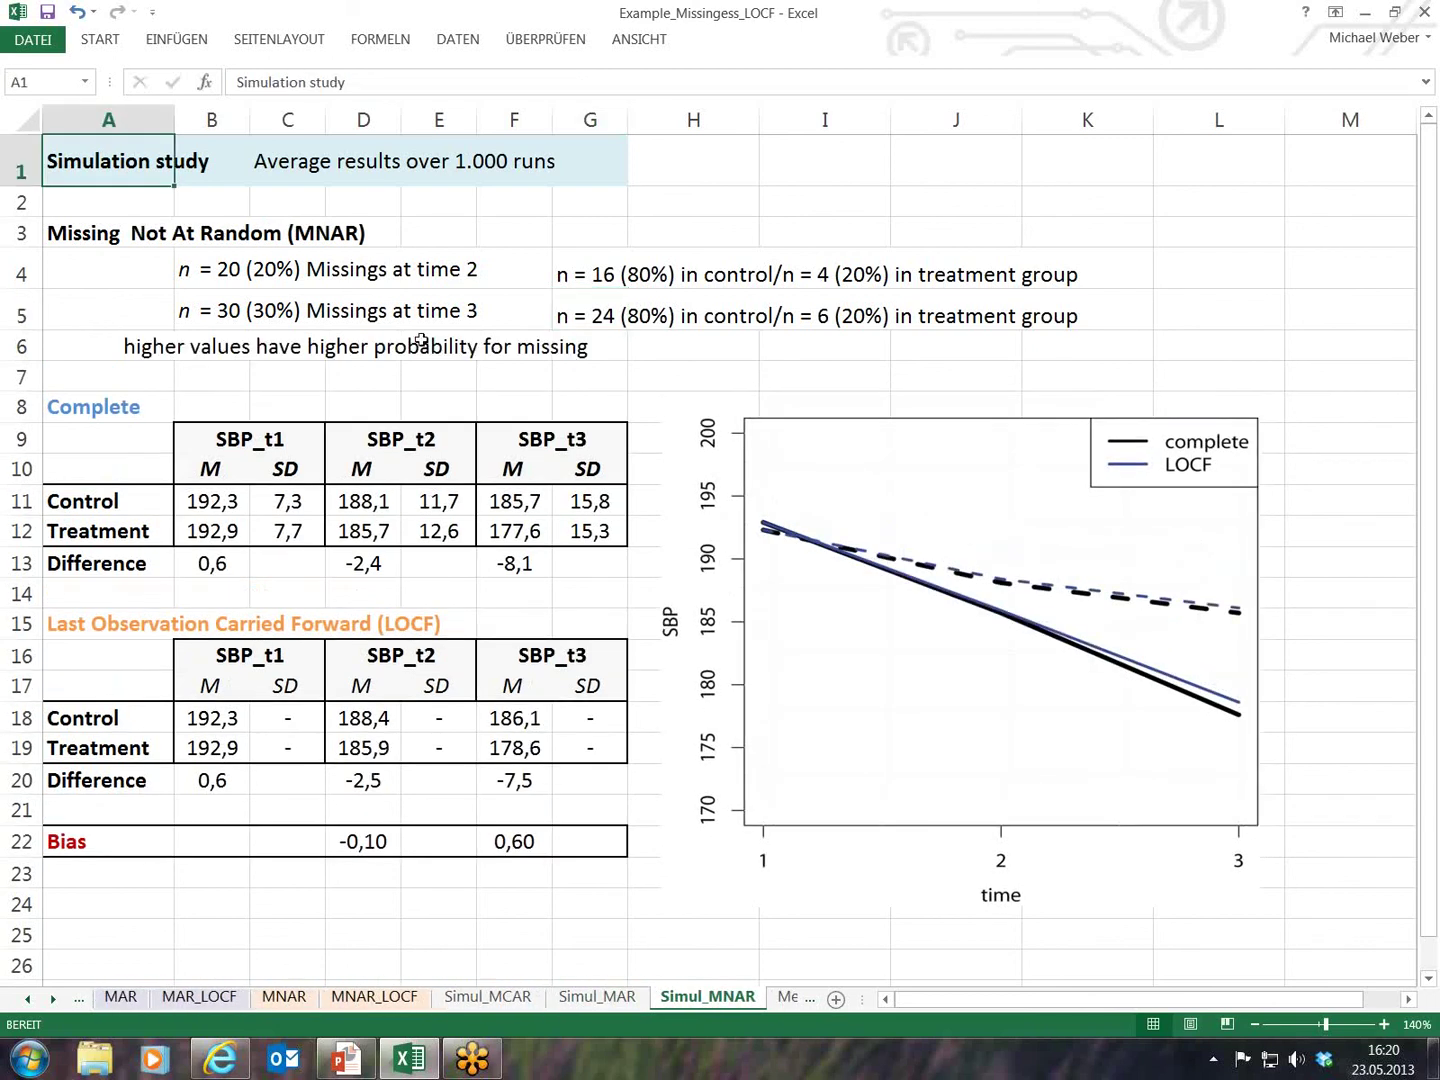
left_click(160, 346)
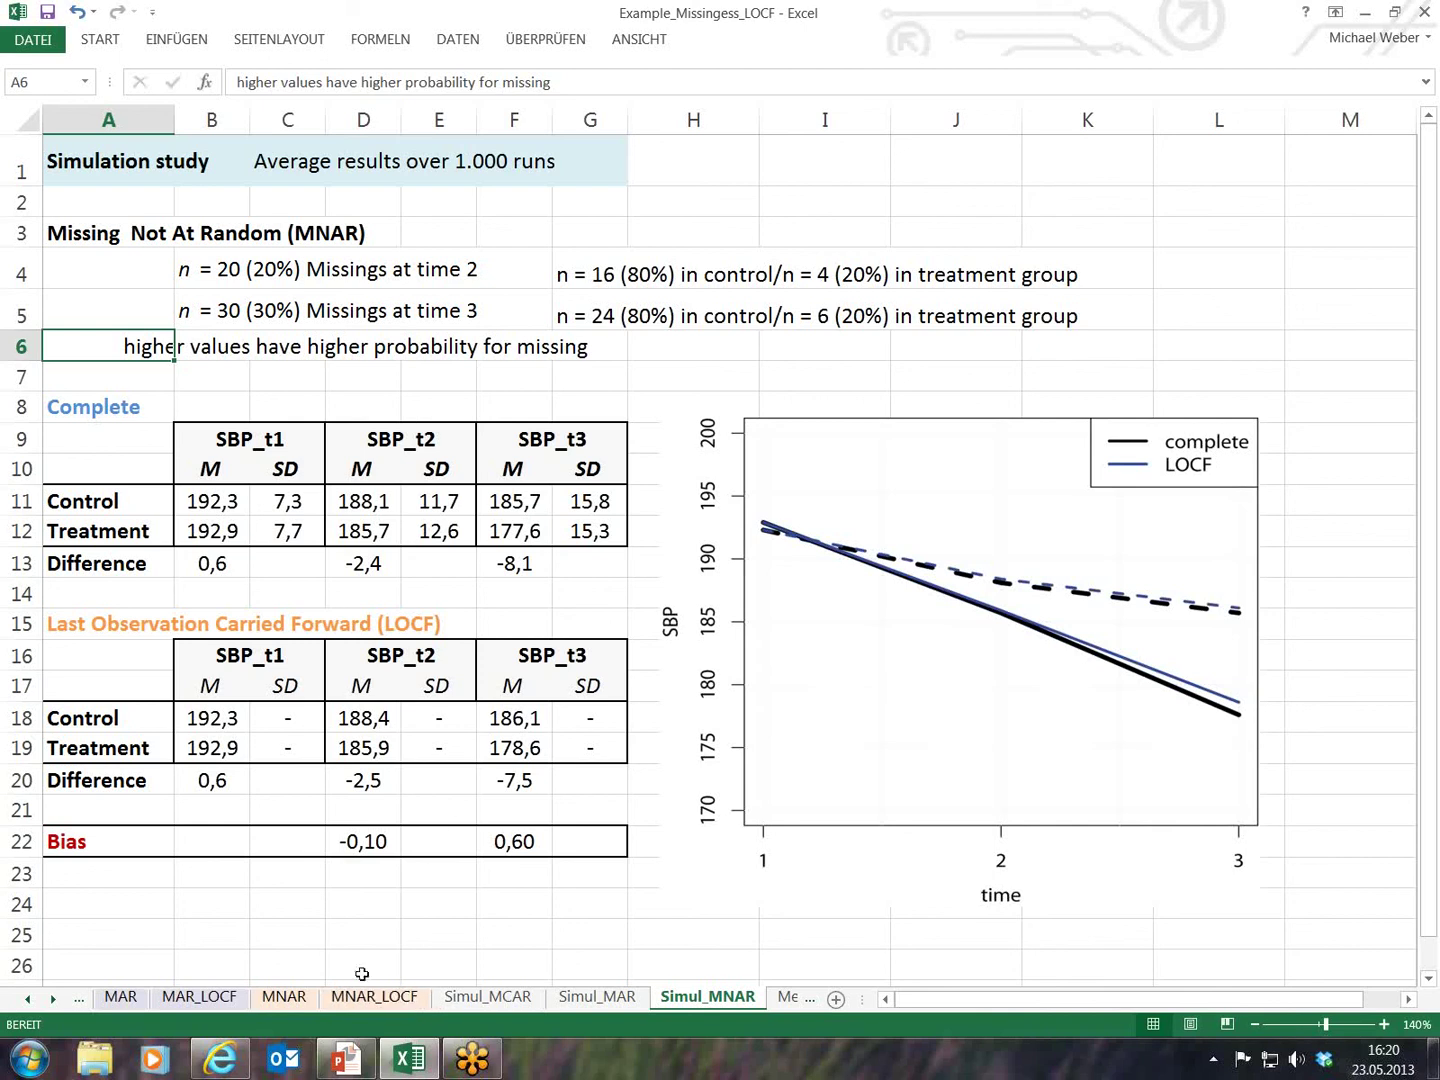
Switch to the PowerPoint presentation, maximize its window and show the "Alternatives for MCAR and MAR" slide in reading view.
left_click(342, 1064)
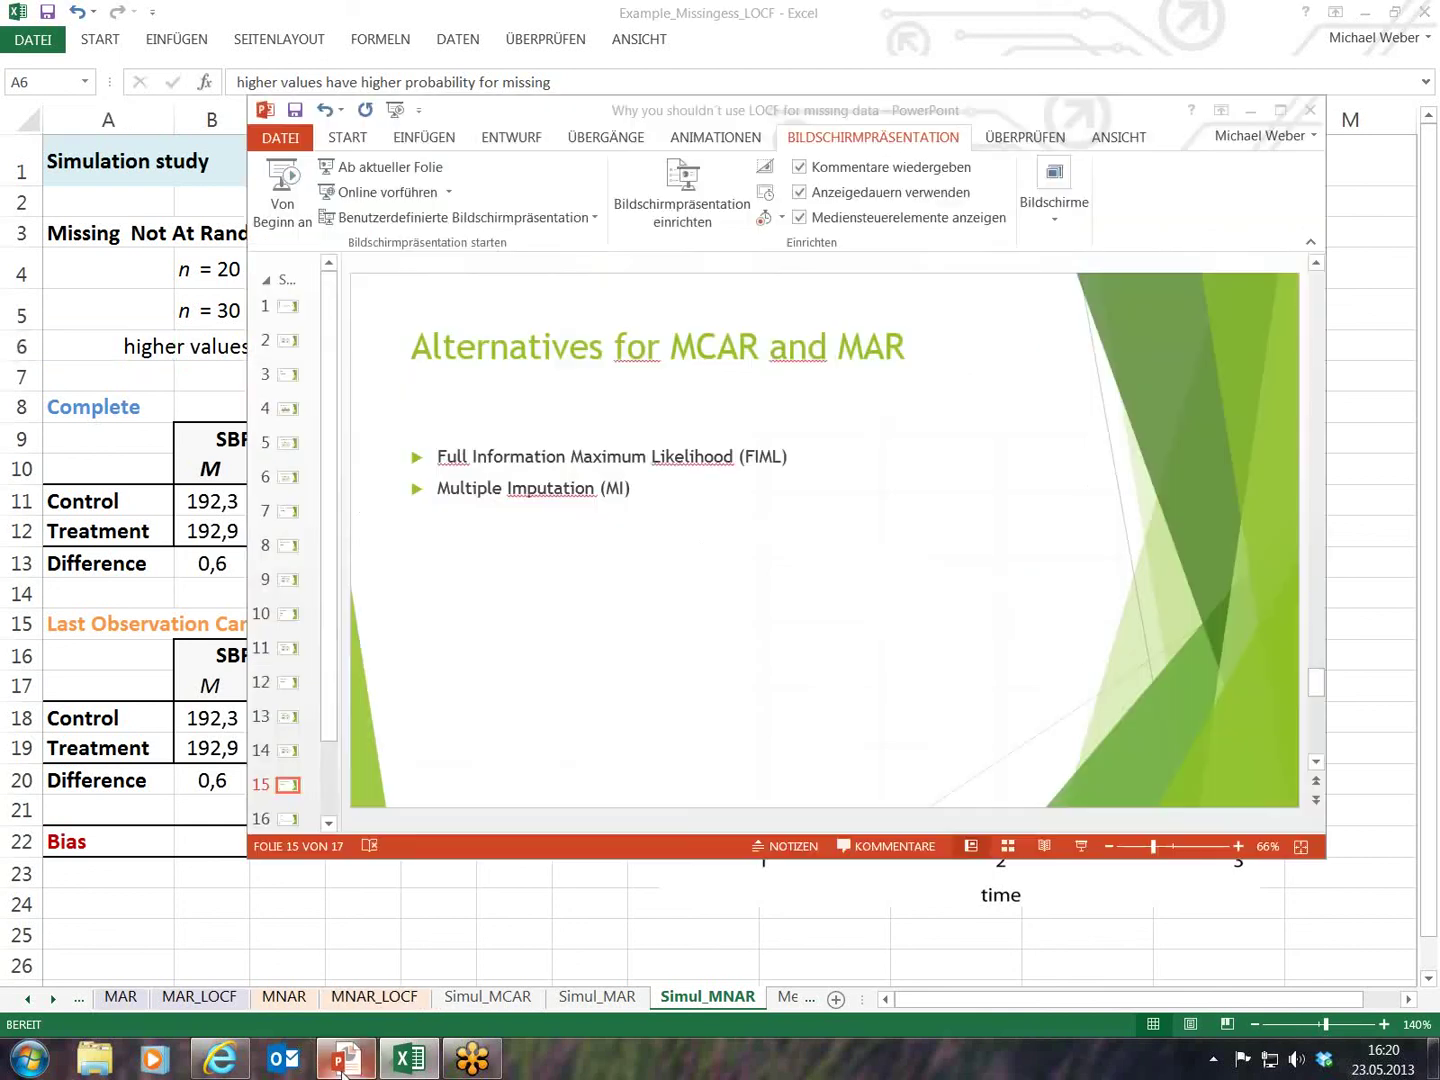
left_click(1281, 110)
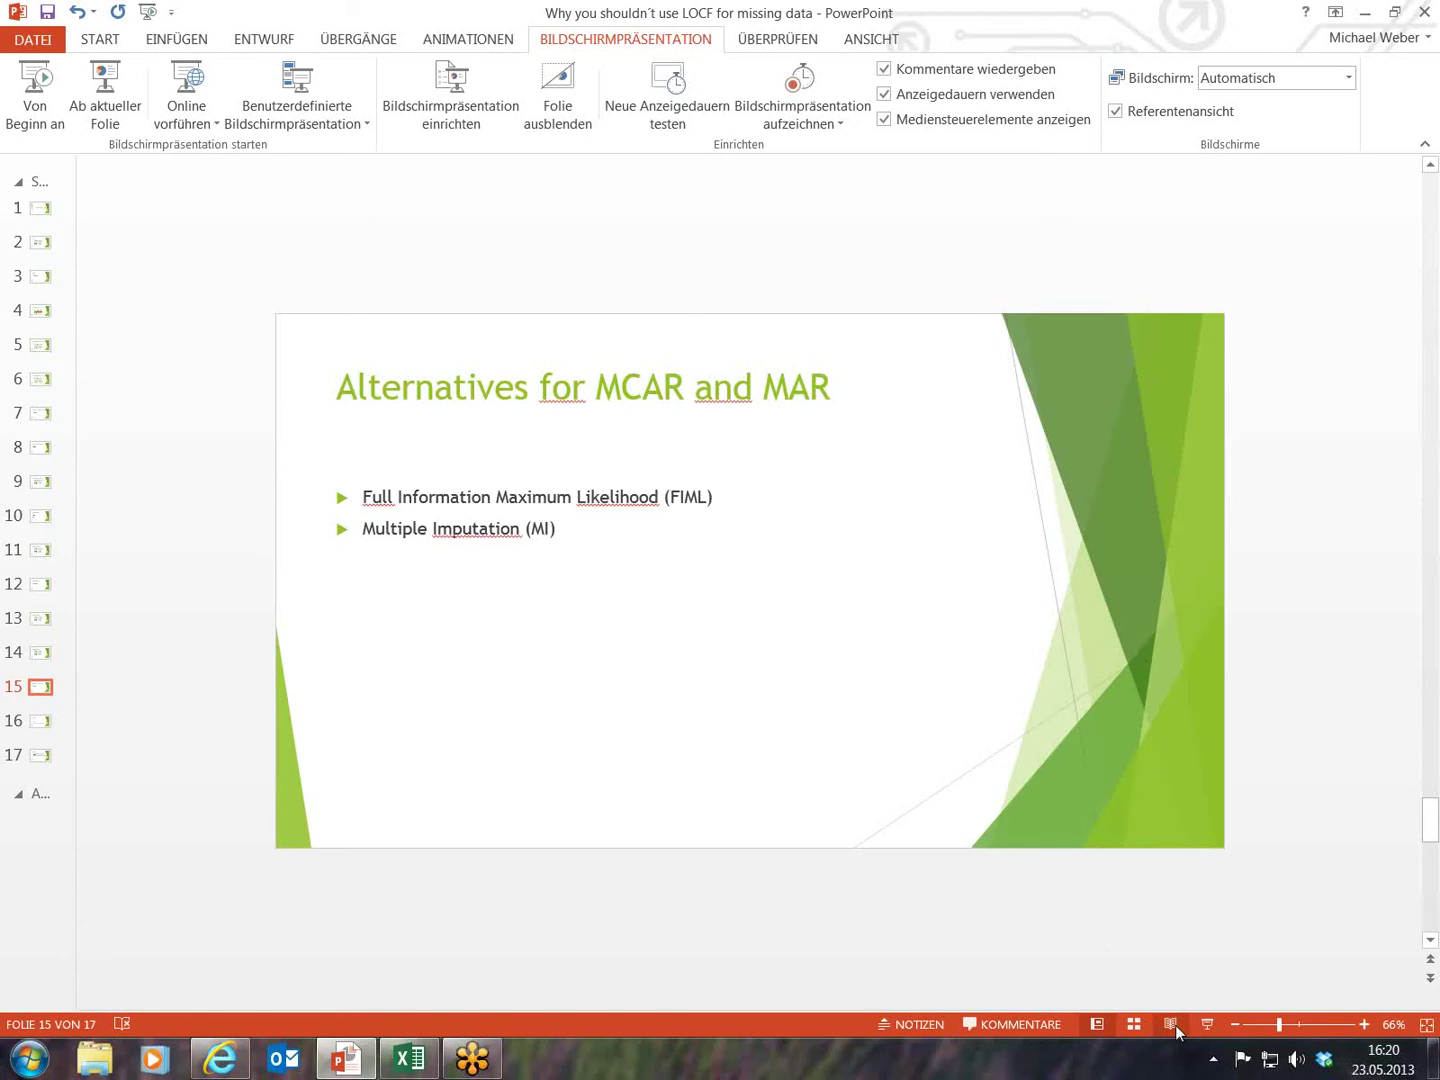
left_click(1177, 1033)
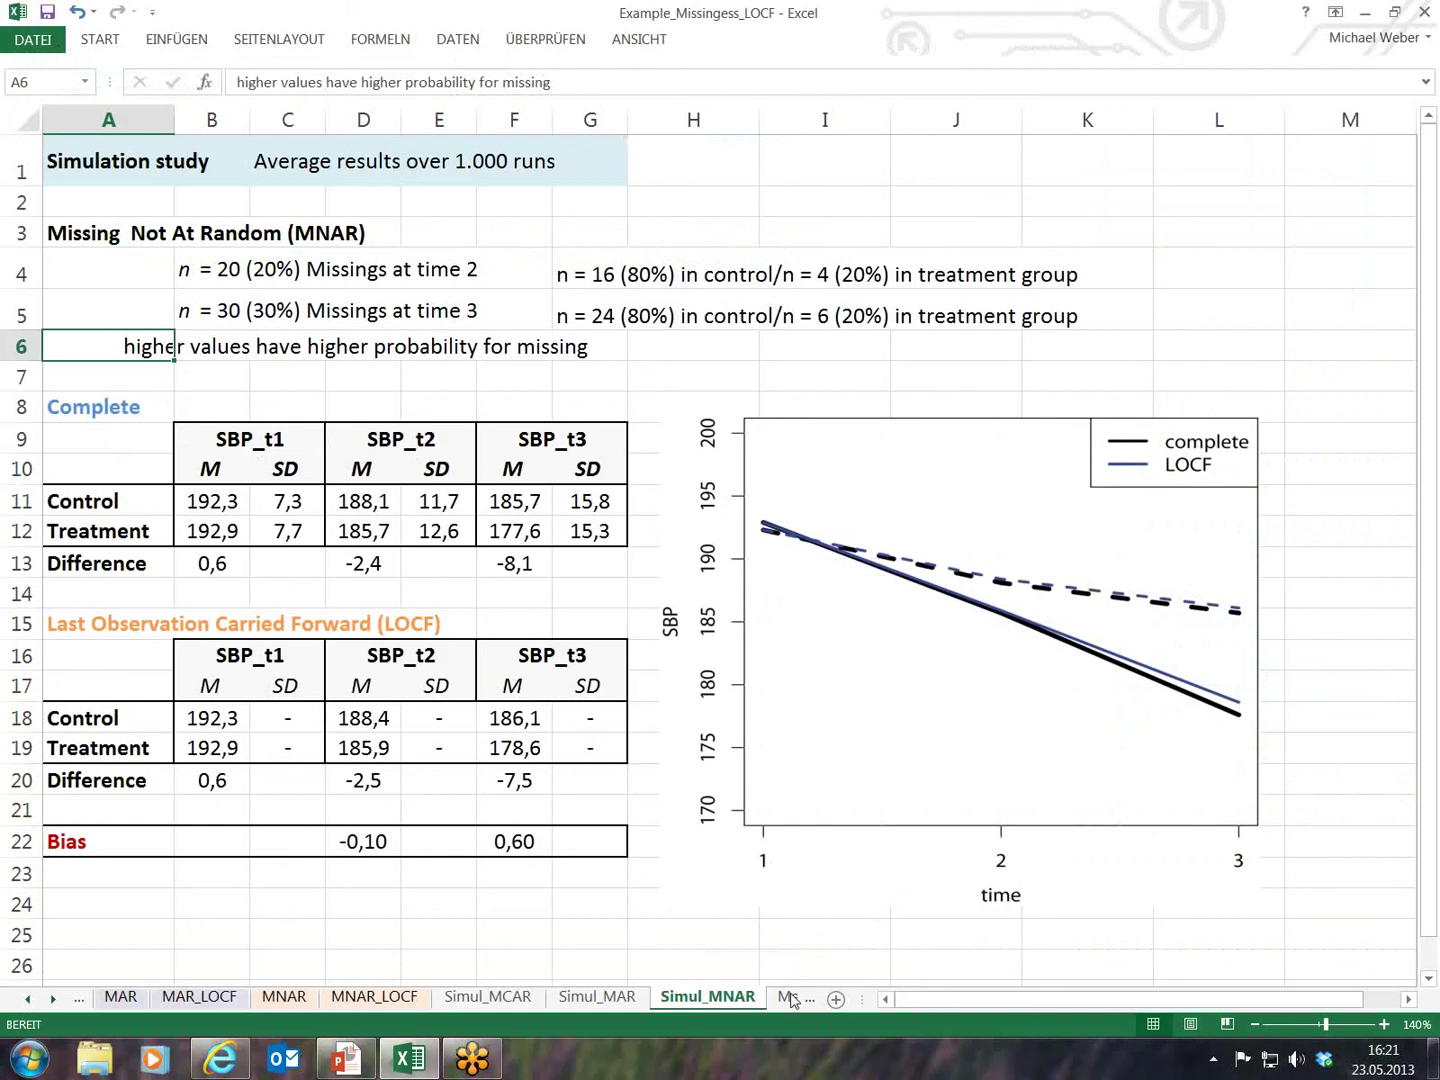
Return to the Excel workbook, open the Methods sheet and examine the Multiple Imputation chart for MCAR.
left_click(787, 997)
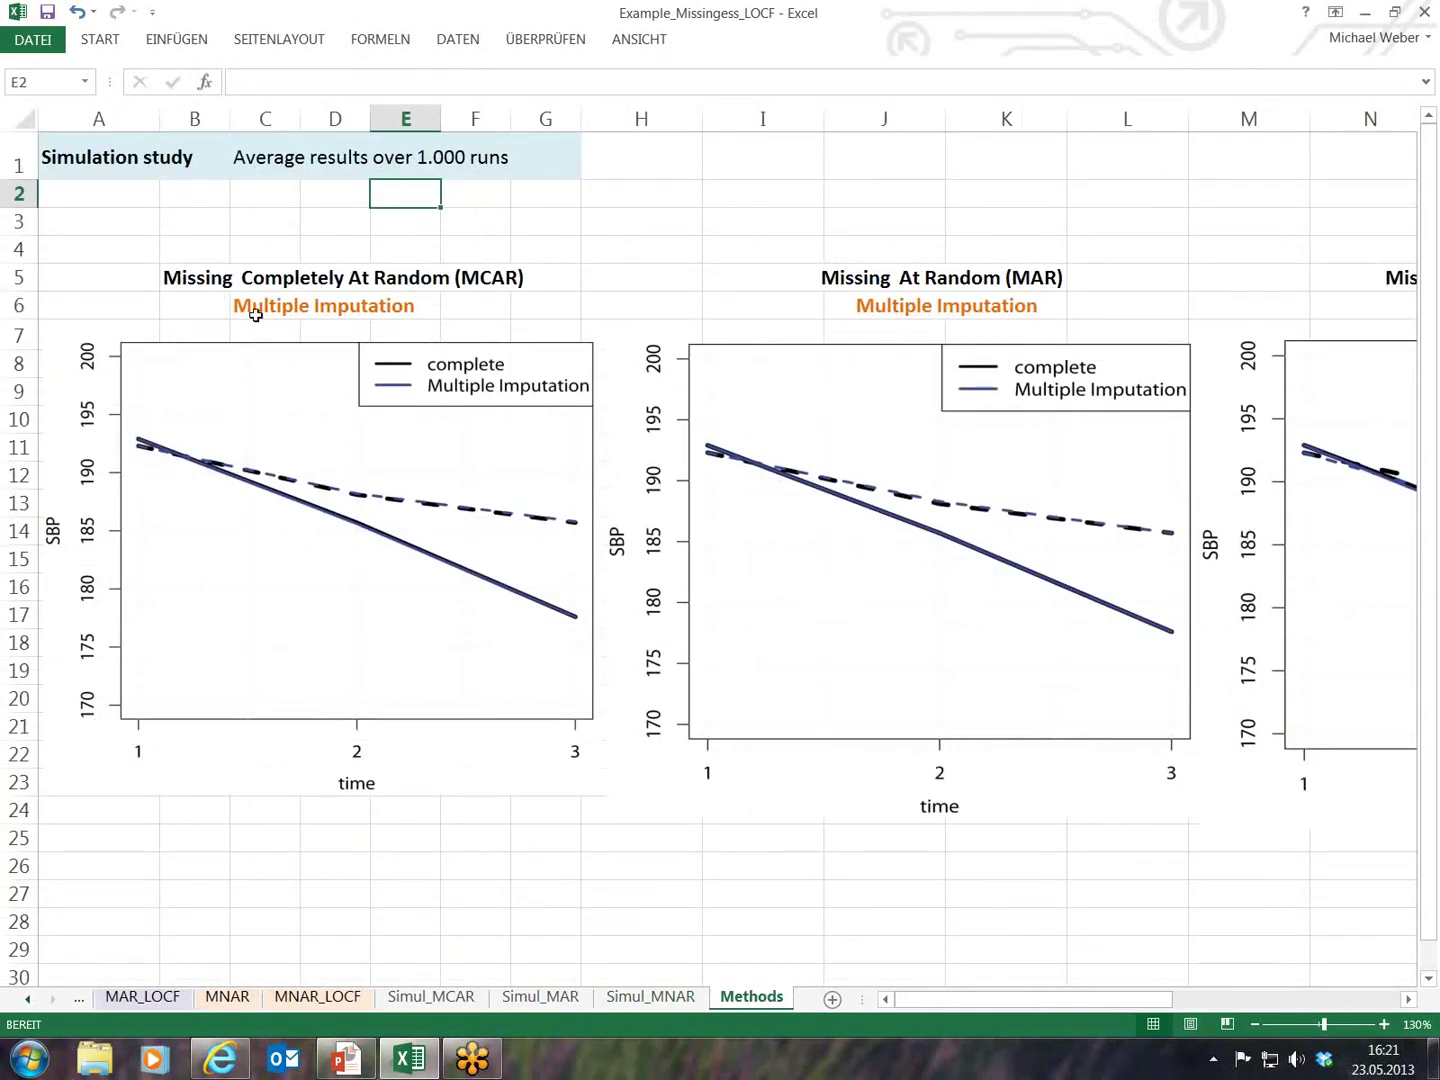
key("Right")
key("Right")
key("Down")
key("Down")
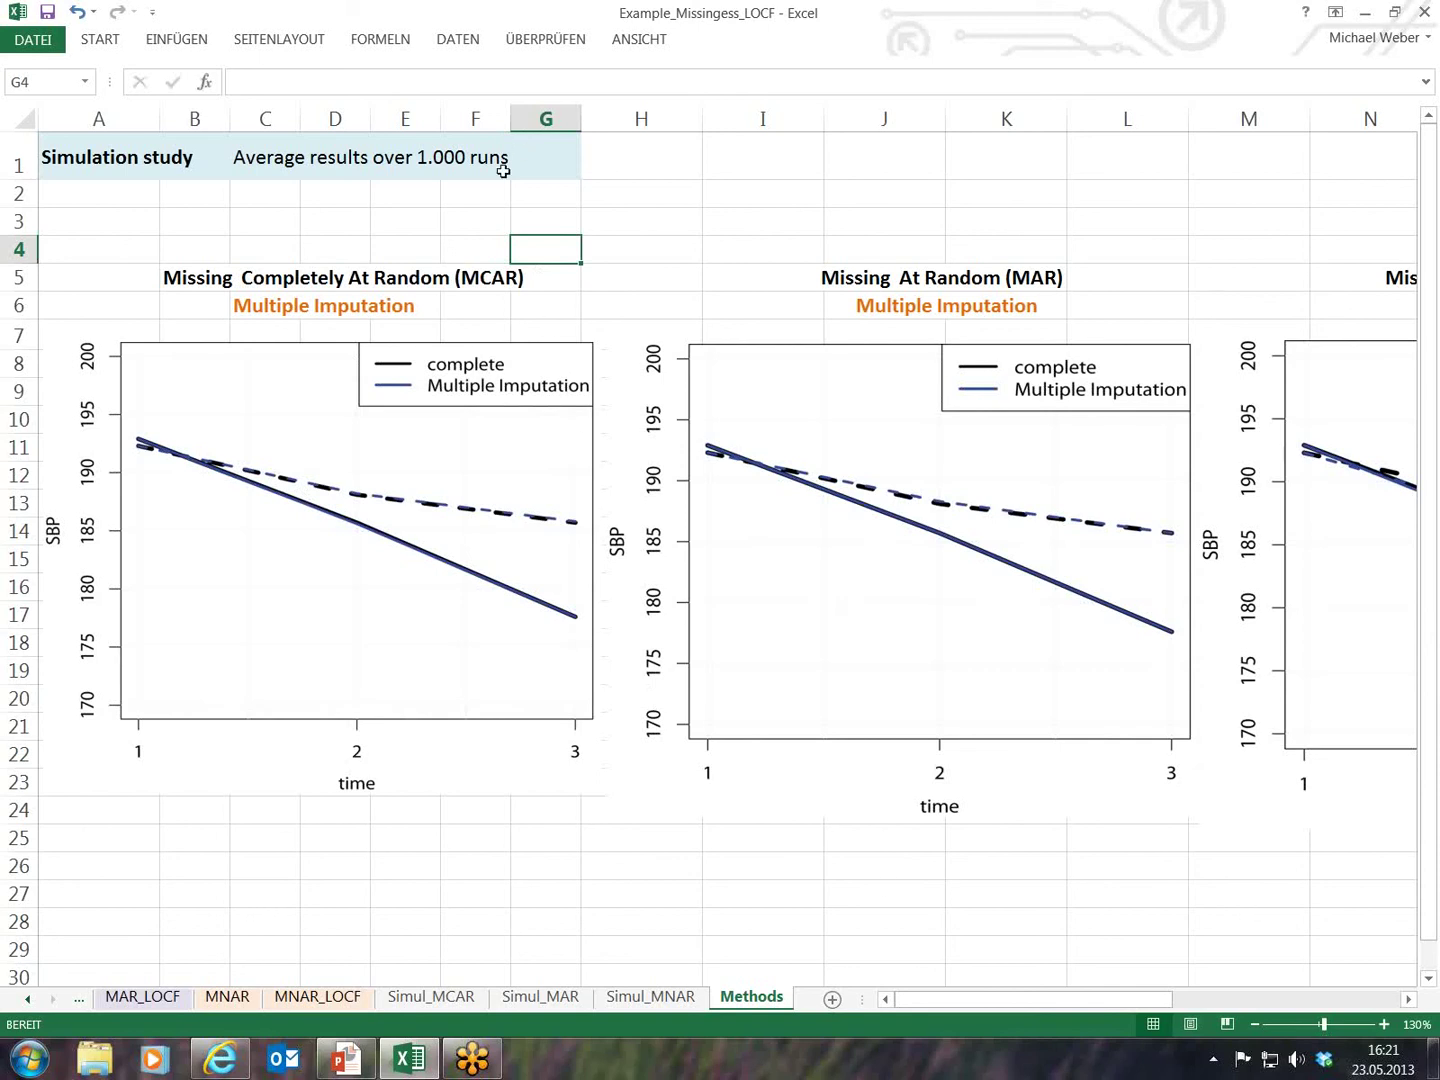
left_click(540, 866)
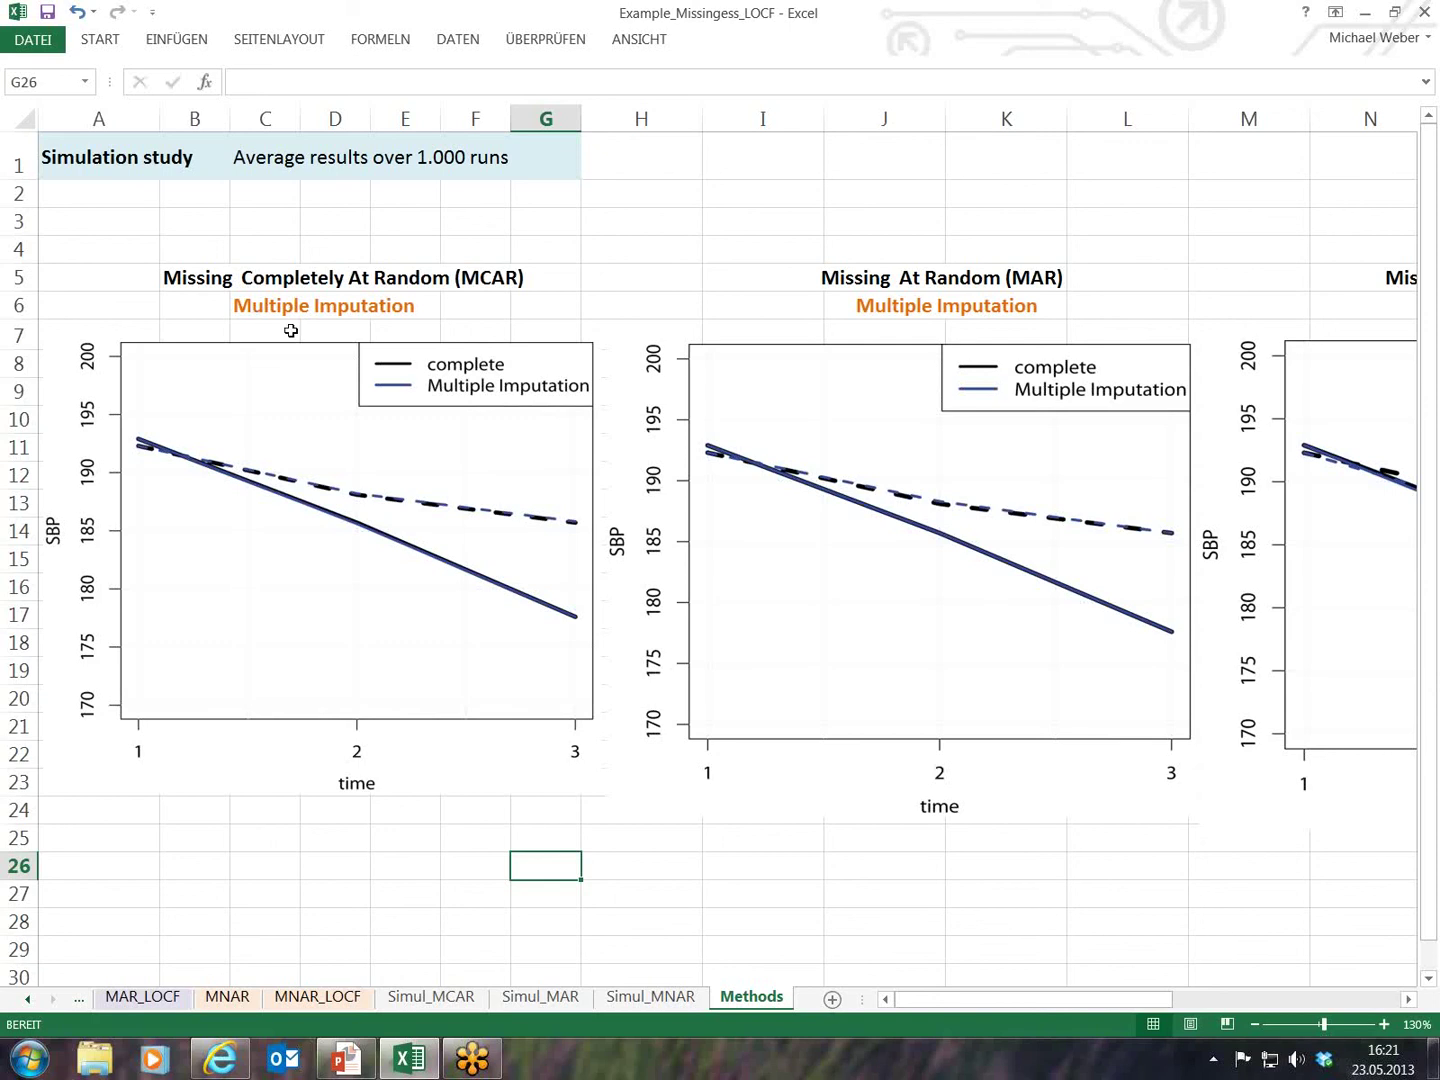
left_click(413, 488)
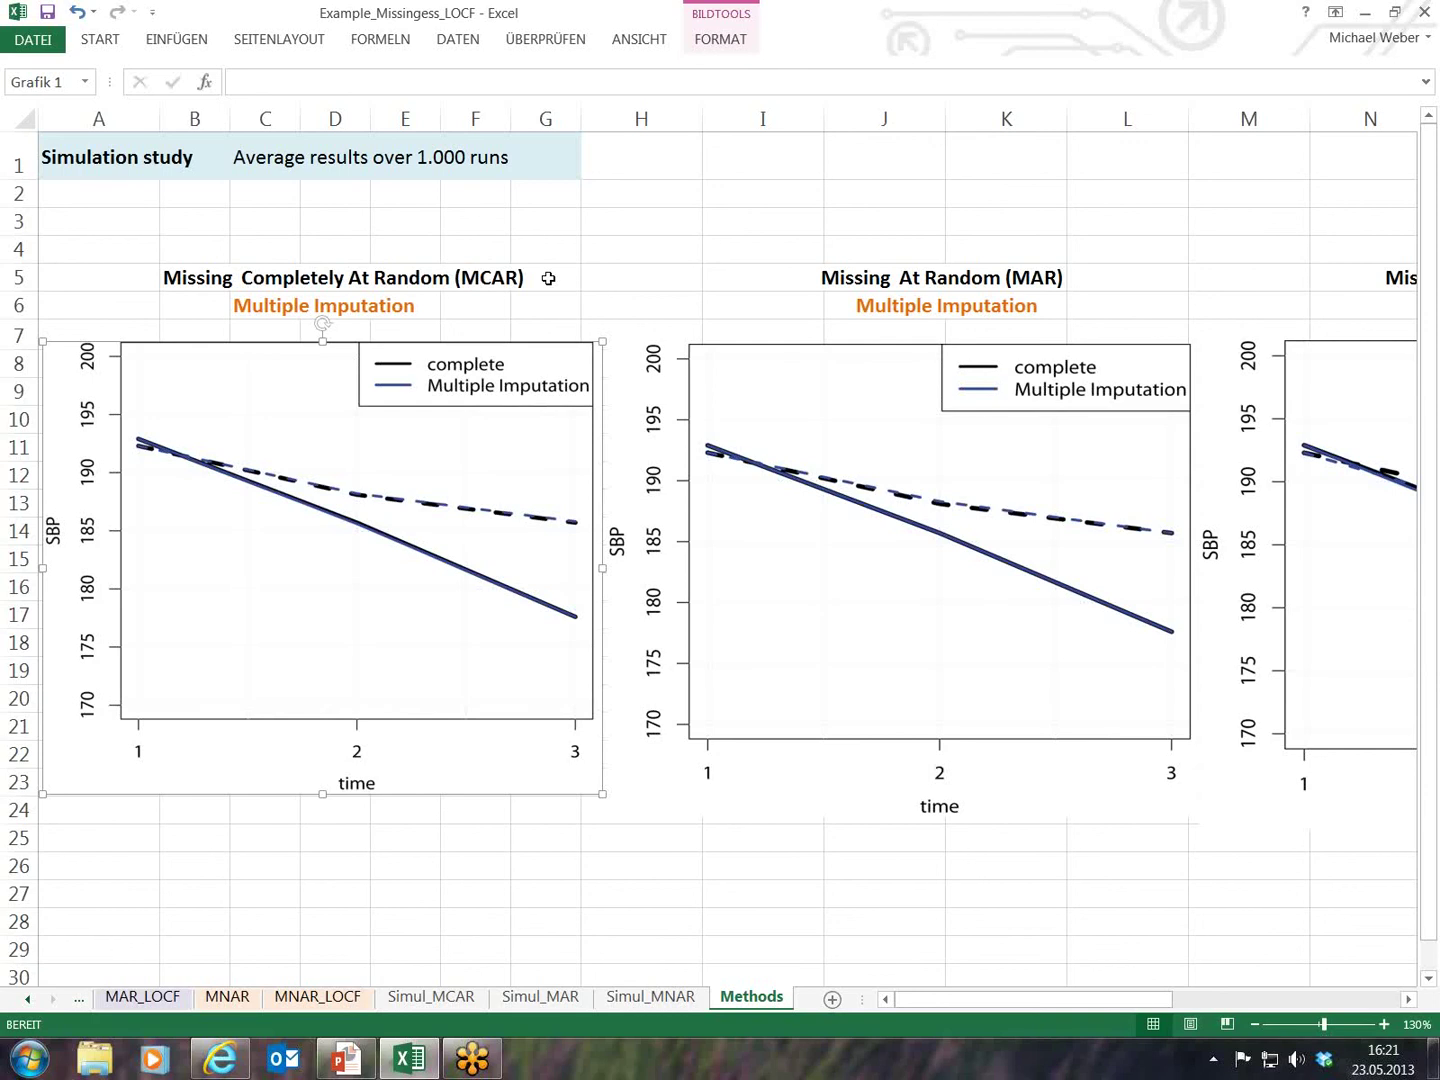
Examine the Multiple Imputation chart for Missing At Random (MAR) on the Methods sheet.
left_click(930, 498)
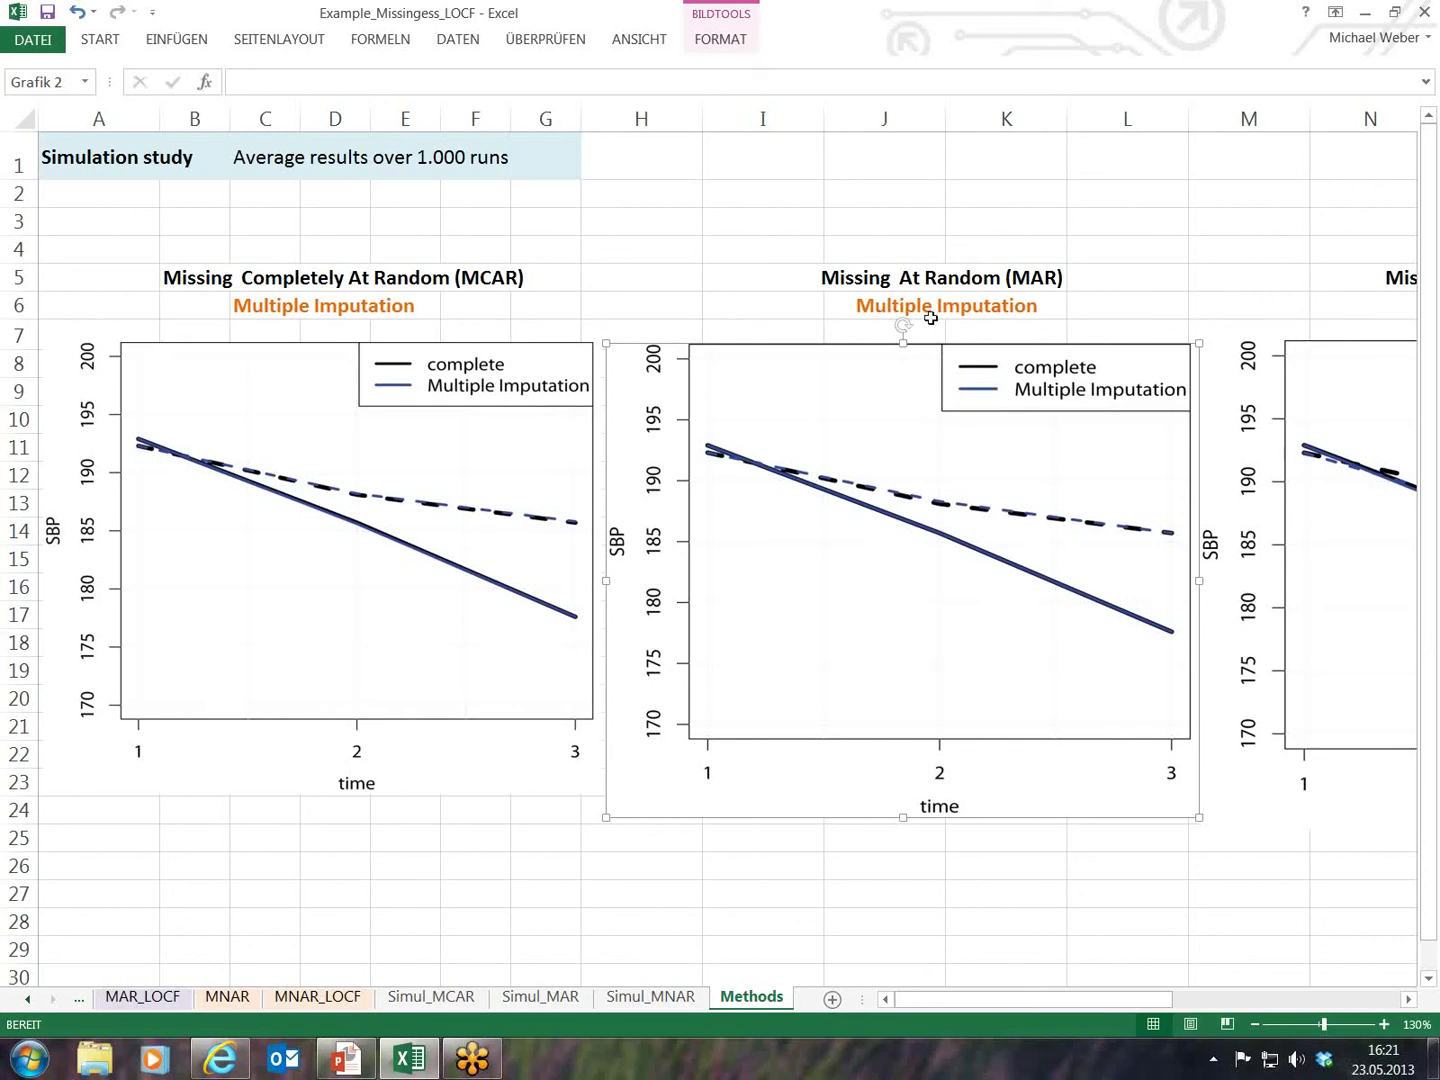
left_click(869, 330)
left_click(990, 332)
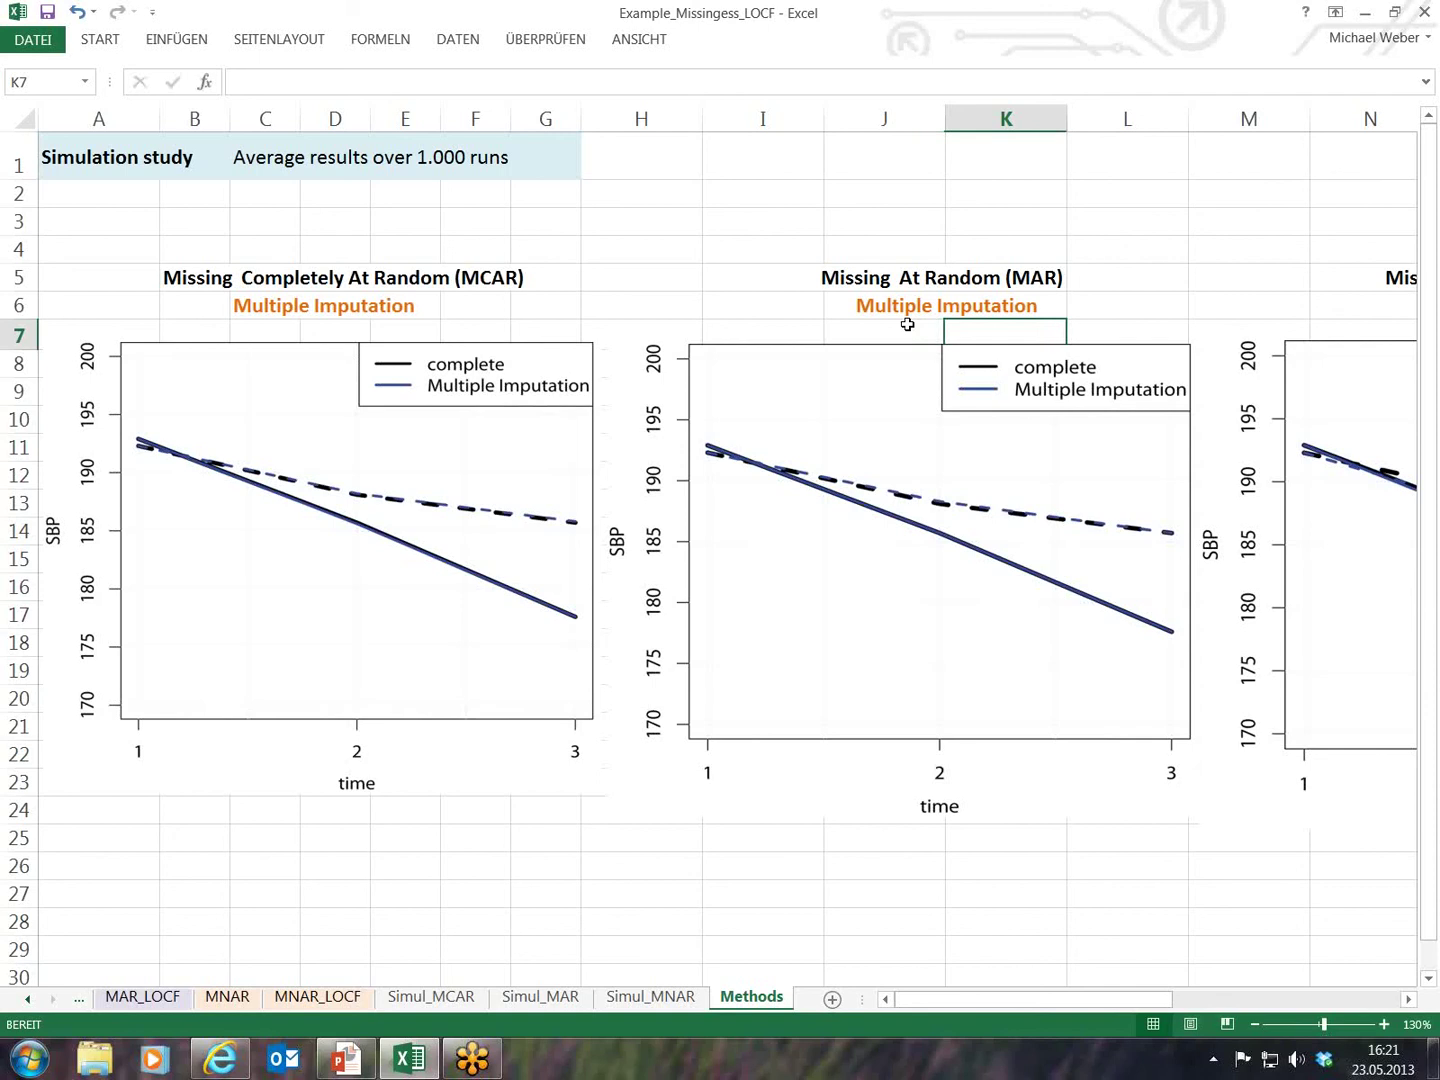
Bring the whole Missing Not At Random (MNAR) Multiple Imputation chart into view and examine it.
key("Right")
key("Right")
key("Right")
key("Right")
key("Right")
key("Right")
key("Right")
key("Right")
key("Right")
key("Right")
key("Right")
key("Right")
key("Right")
key("Left")
key("Left")
key("Left")
key("Left")
key("Left")
key("Left")
key("Left")
key("Left")
key("Left")
key("Left")
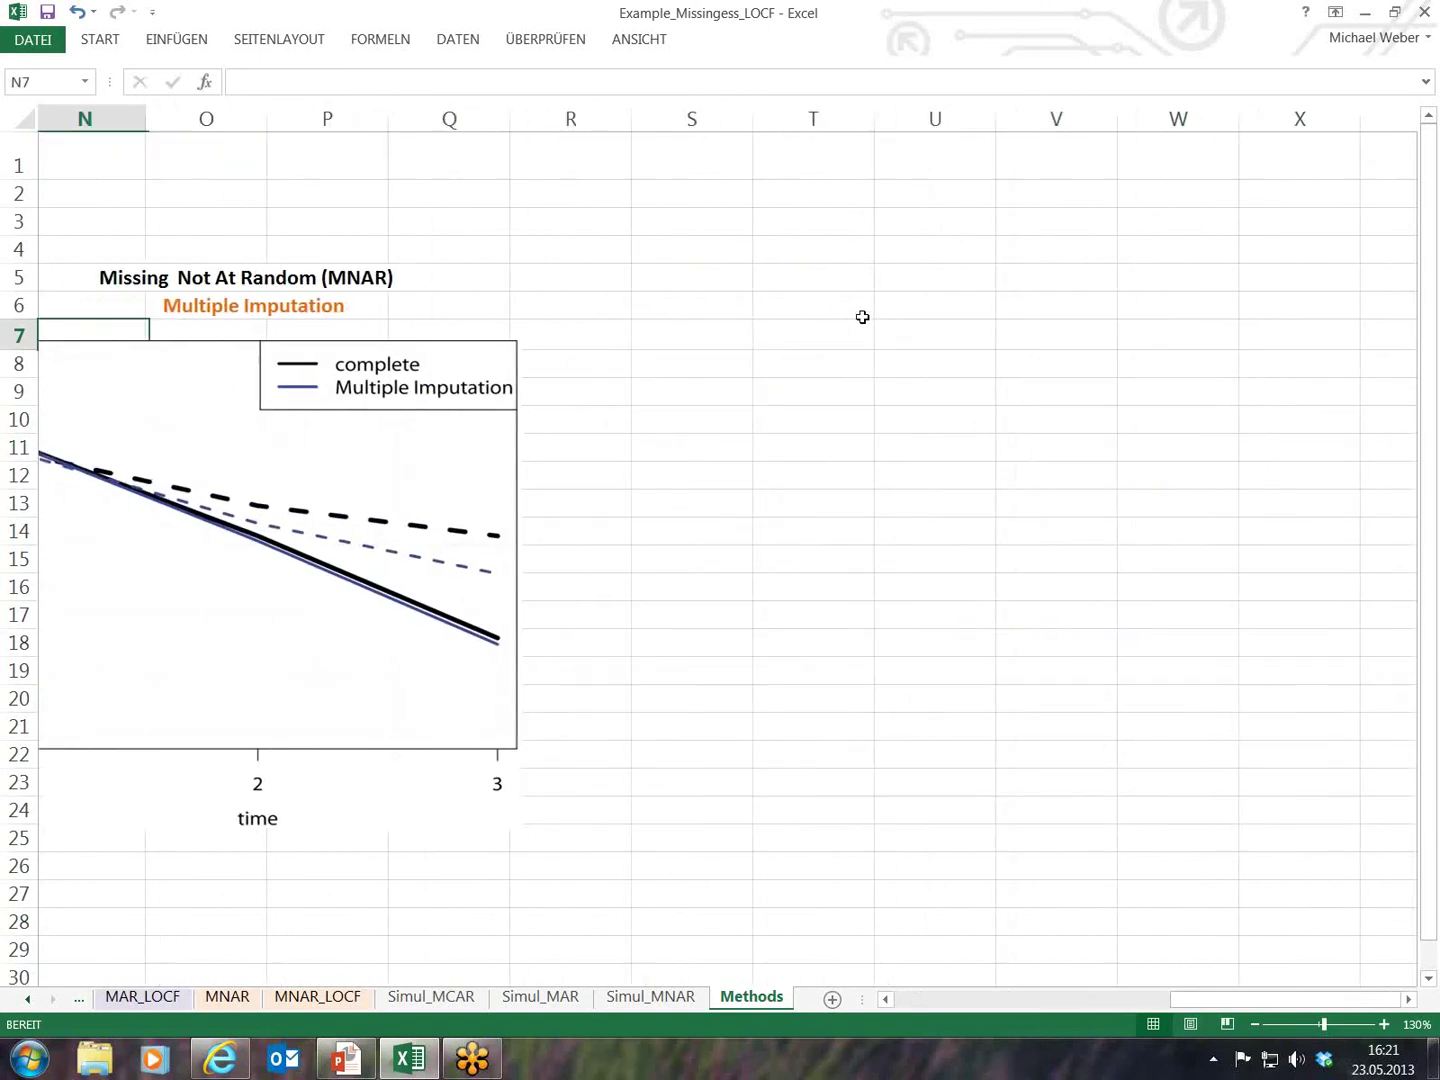
key("Left")
key("Left")
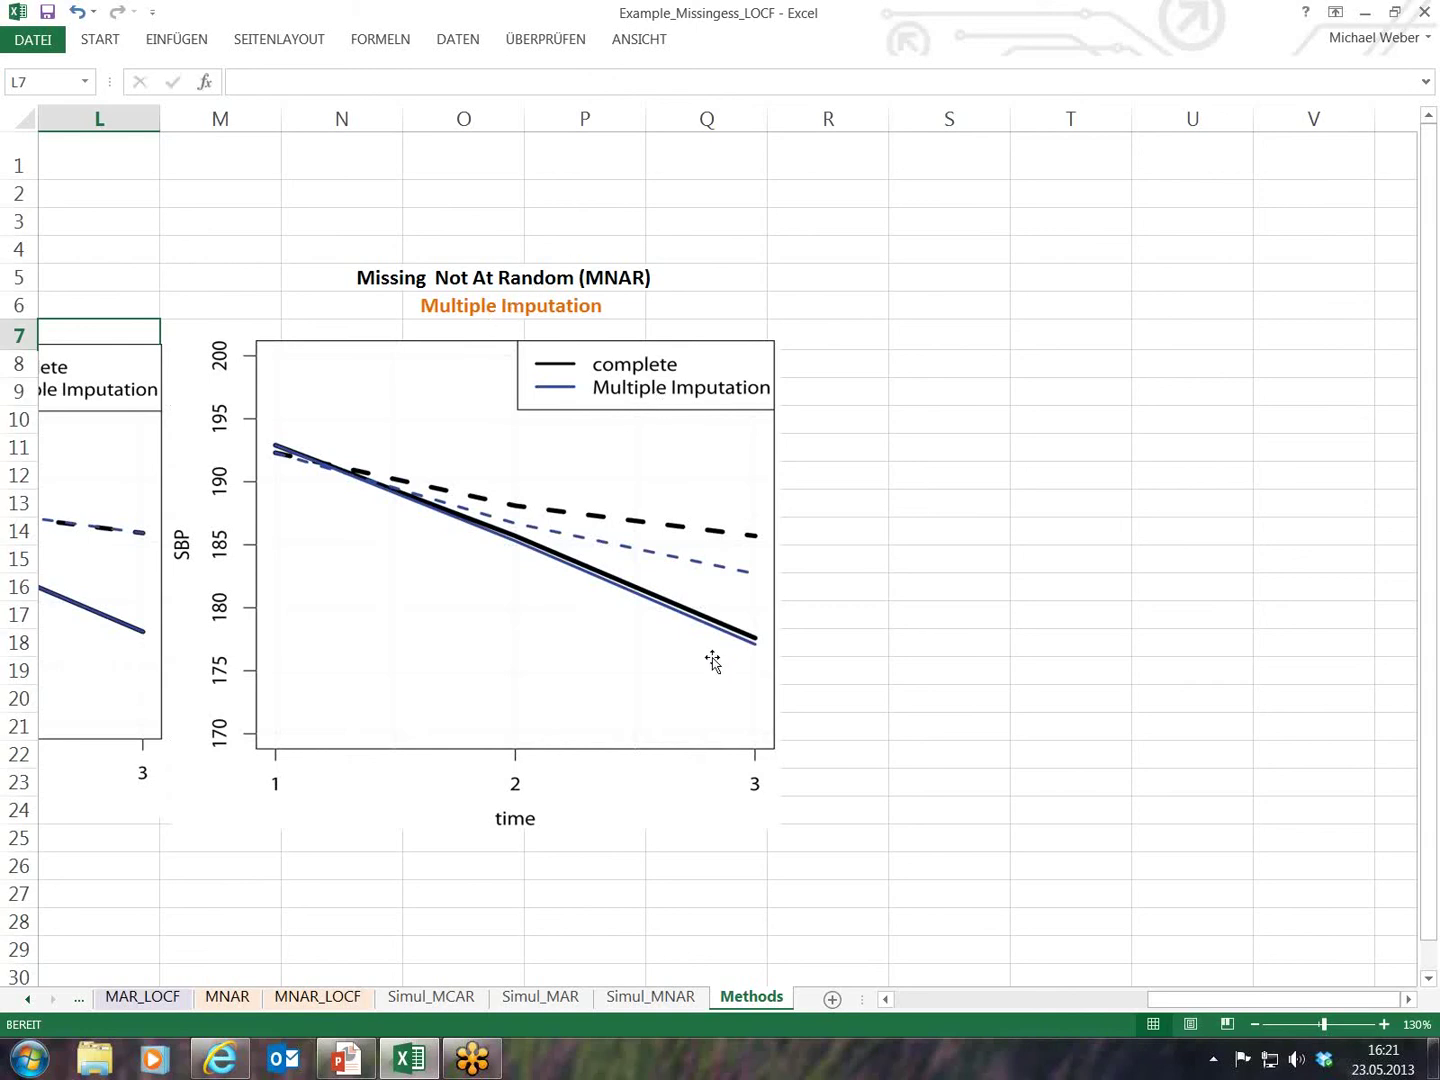
Switch back to the PowerPoint presentation and advance to the Summary slide.
left_click(347, 1066)
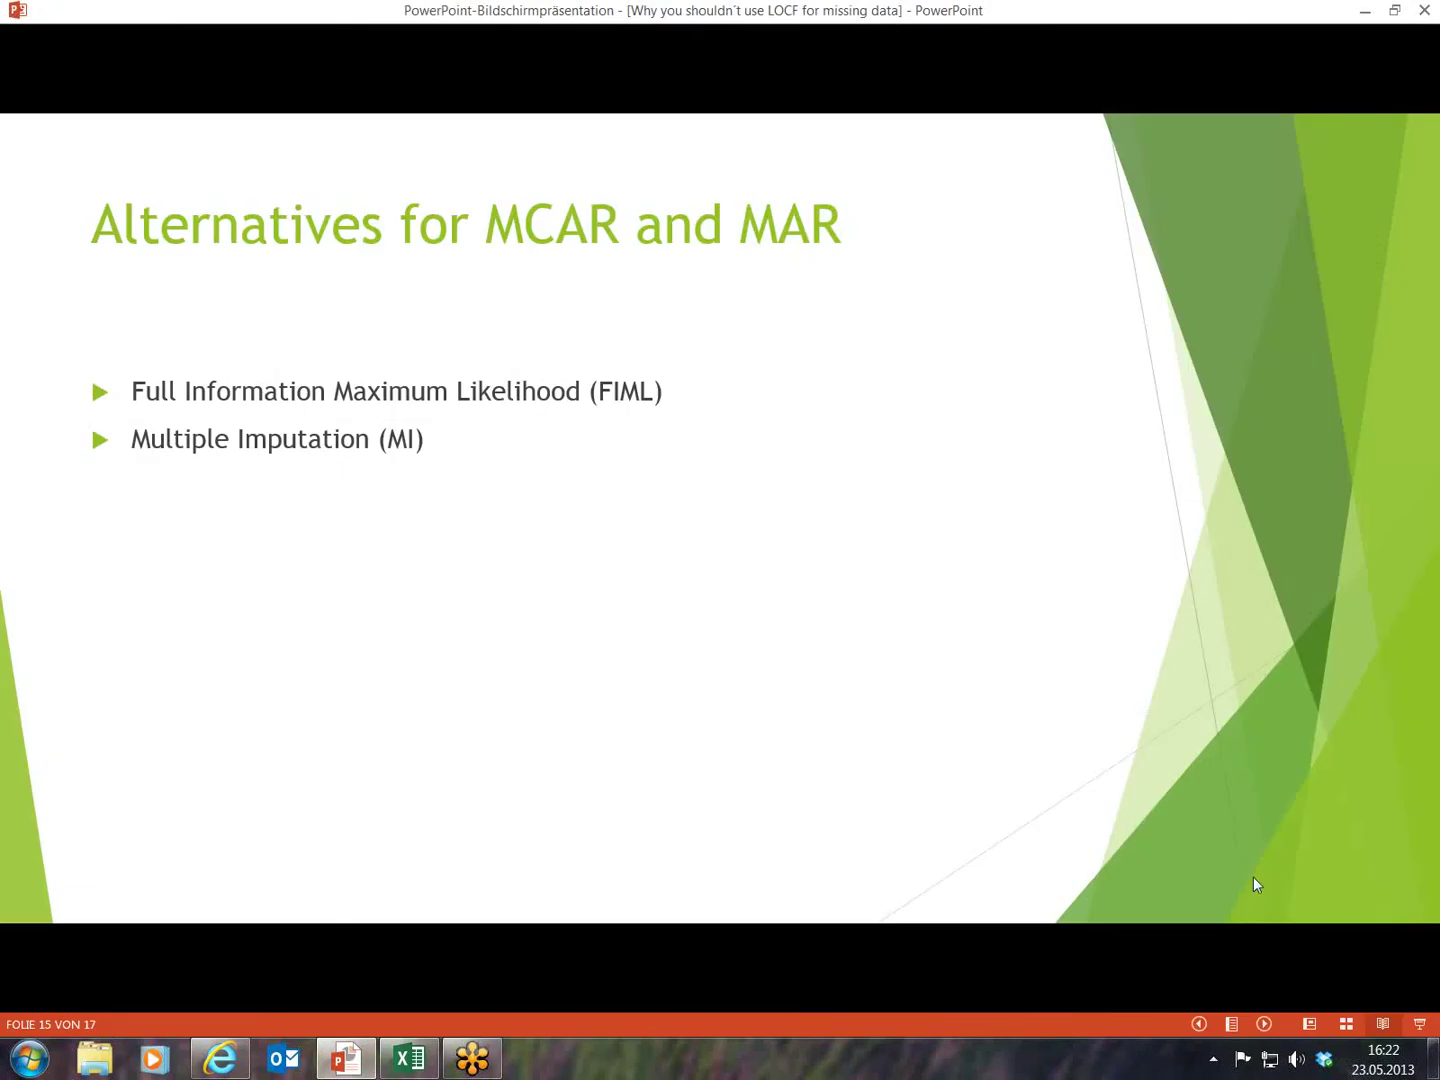
left_click(1143, 412)
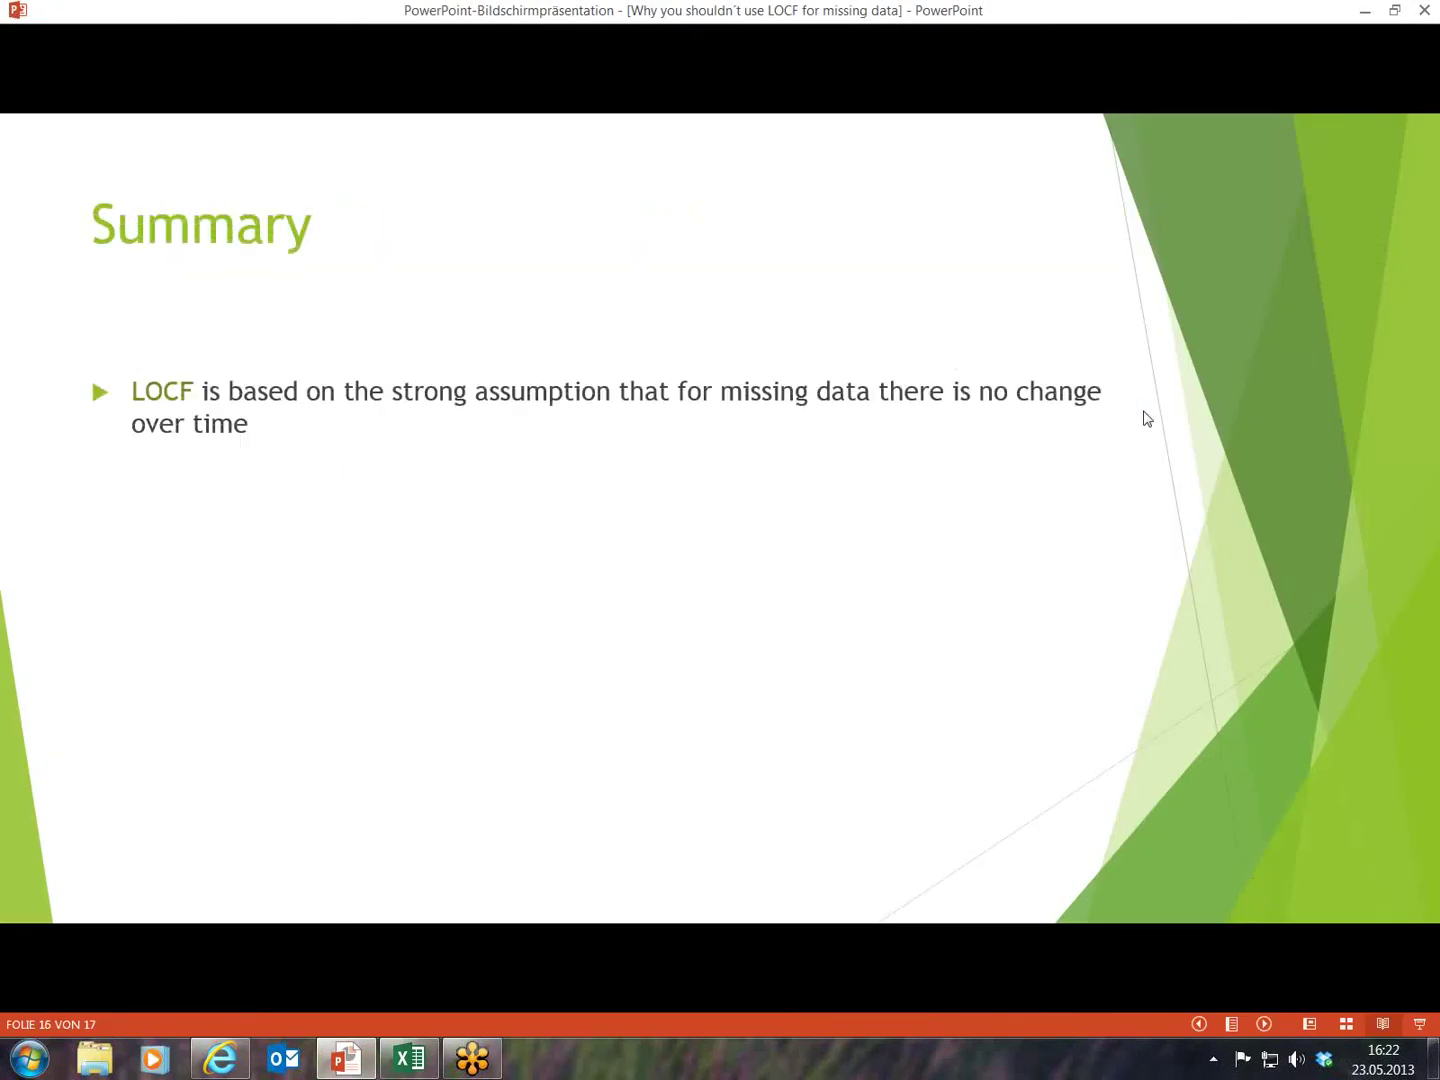